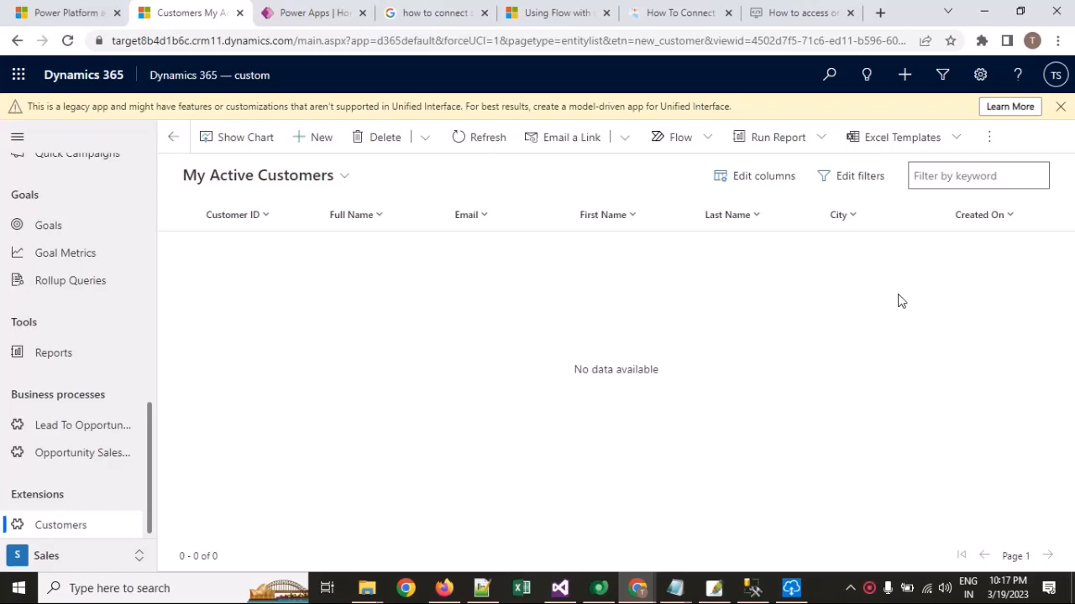
Open the Customers table under Extensions and start a new customer record.
{"action": "left_click", "coordinate": [36, 529]}
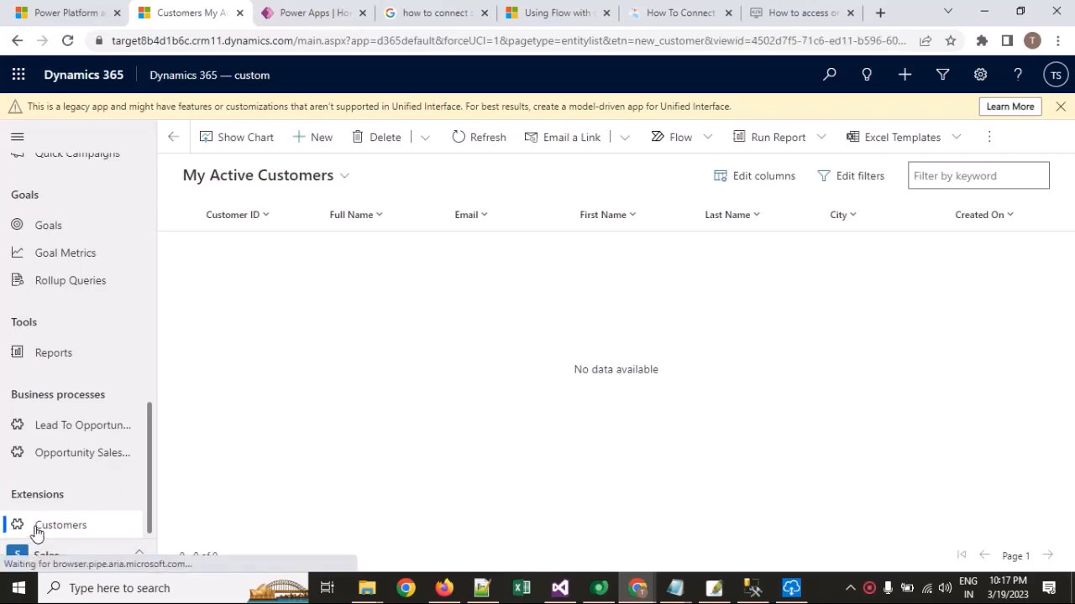
{"action": "left_click", "coordinate": [86, 534]}
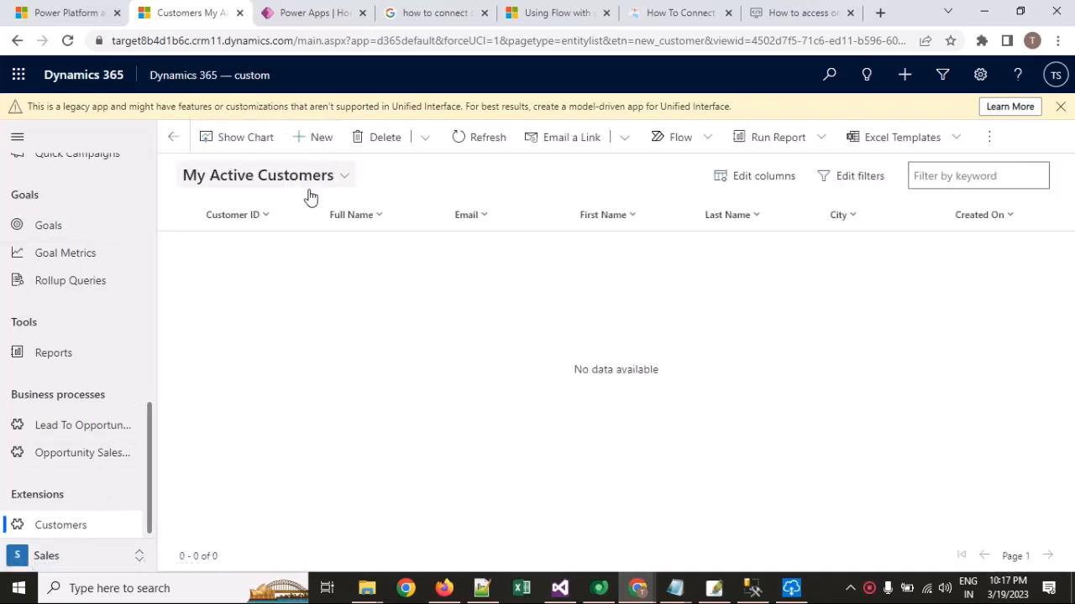
{"action": "left_click", "coordinate": [319, 136]}
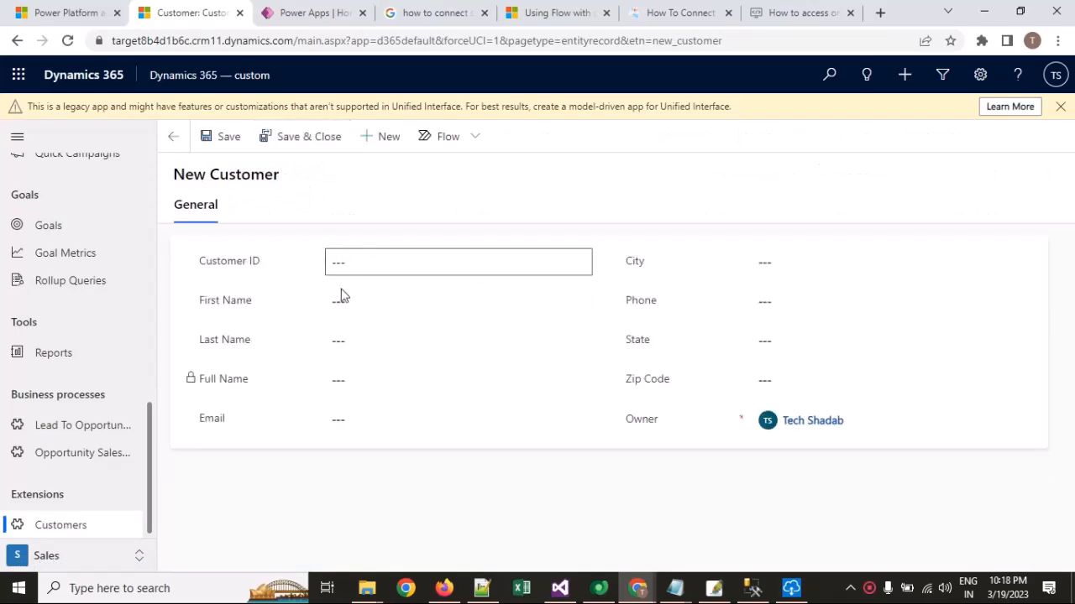
Examine the fields of the new customer form, from Customer ID and First Name to City, Phone, State and Zip Code.
{"action": "left_click", "coordinate": [346, 261]}
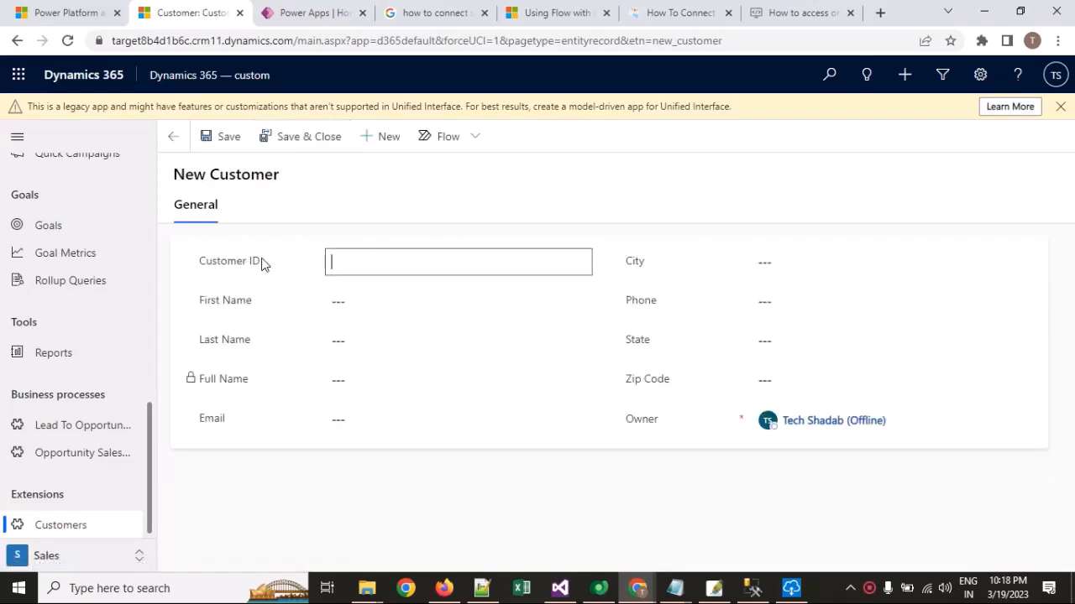
{"action": "left_click", "coordinate": [275, 305]}
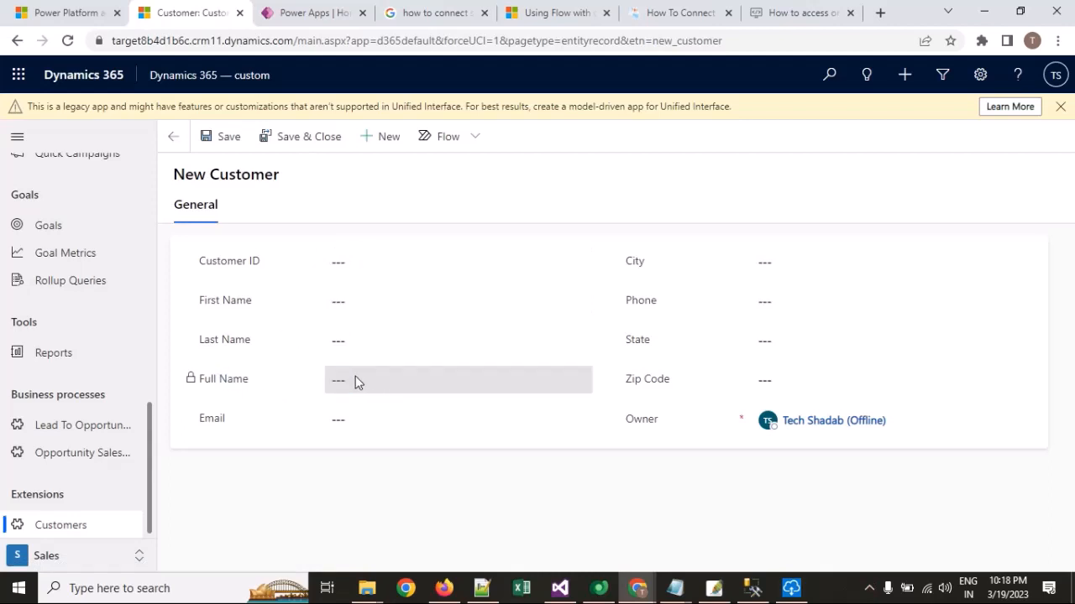
{"action": "left_click", "coordinate": [813, 256]}
{"action": "left_click", "coordinate": [806, 299]}
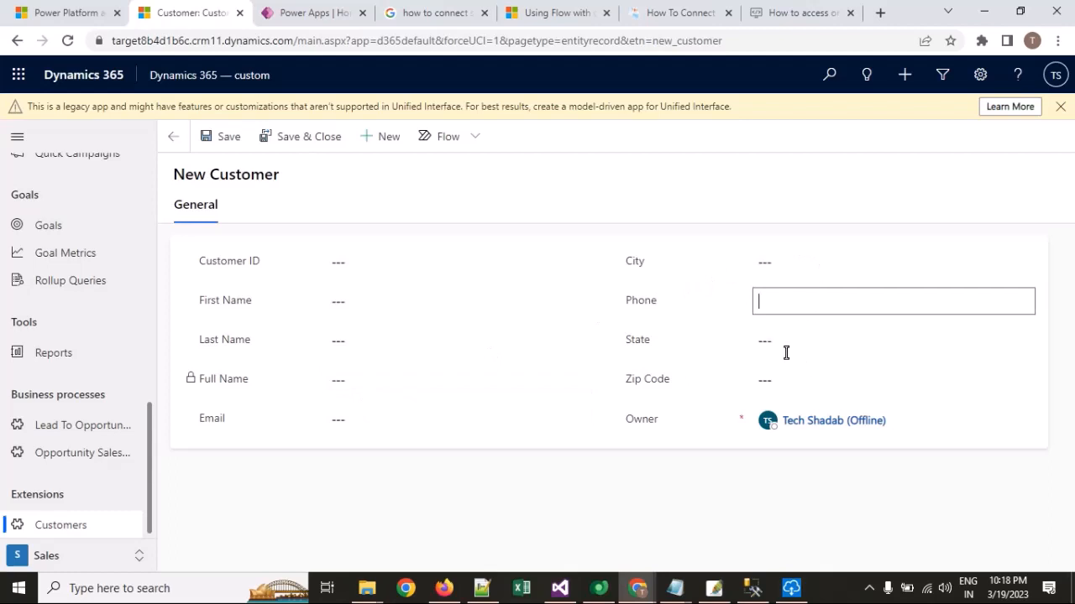
{"action": "left_click", "coordinate": [827, 342]}
{"action": "left_click", "coordinate": [795, 379]}
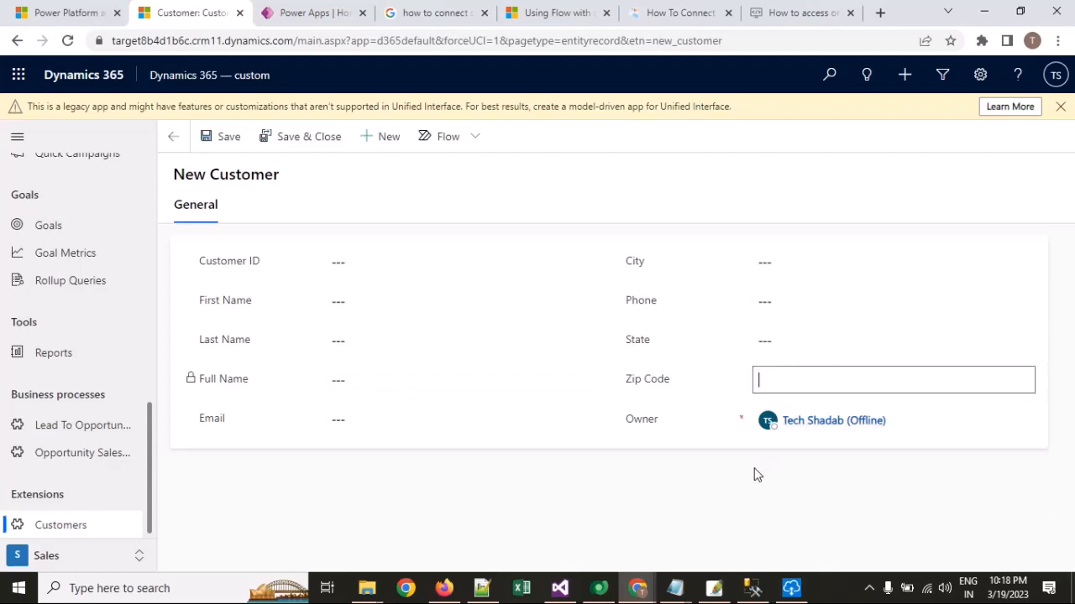
{"action": "left_click", "coordinate": [756, 472]}
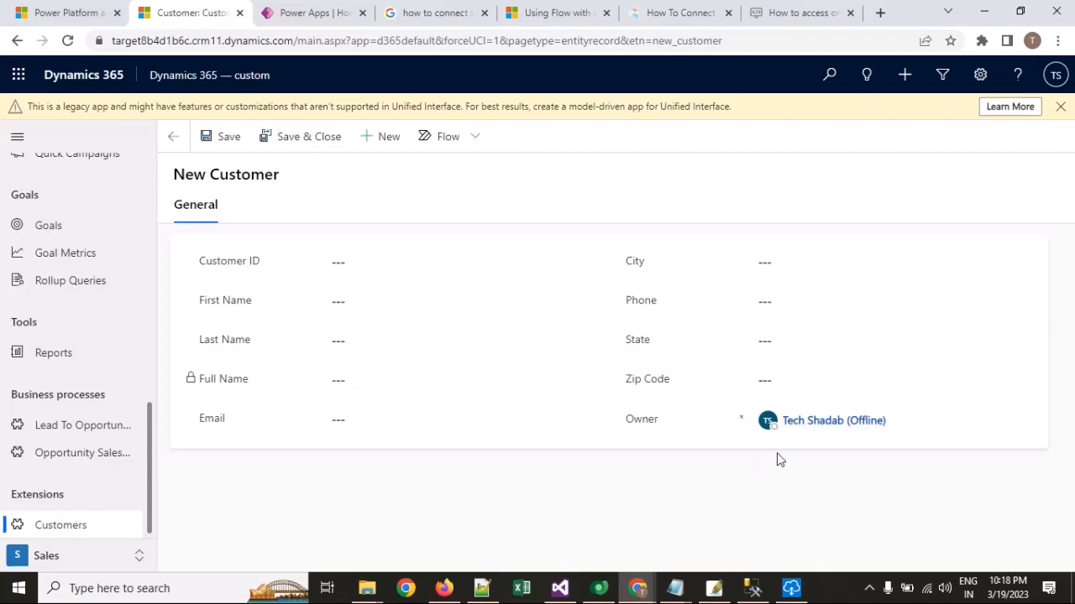
Switch to SQL Server Management Studio and expand the tables of the BikeStores database.
{"action": "left_click", "coordinate": [759, 596]}
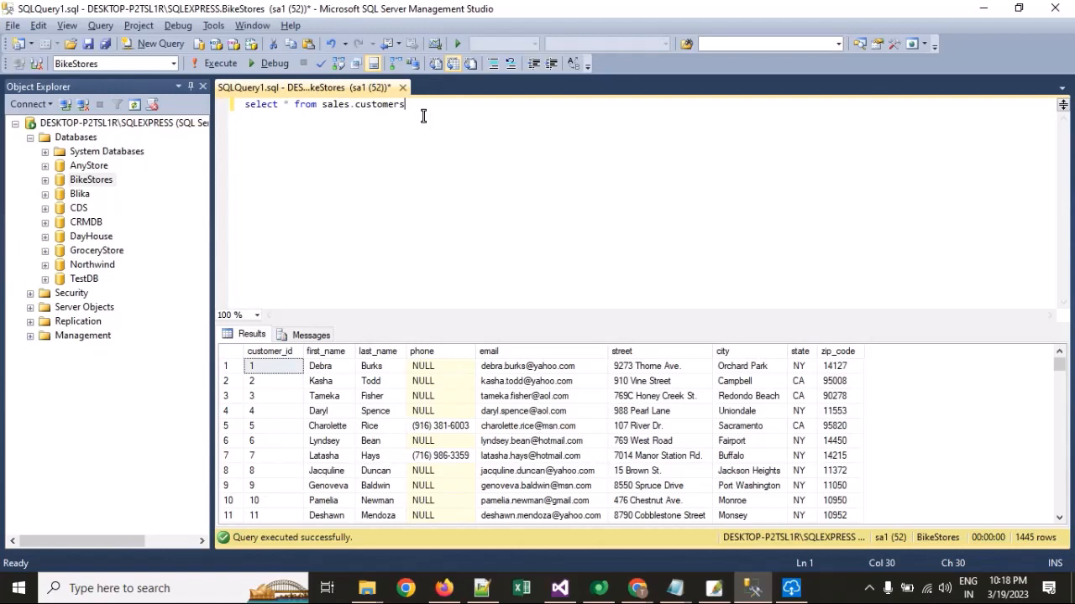
{"action": "double_click", "coordinate": [77, 182]}
{"action": "double_click", "coordinate": [90, 208]}
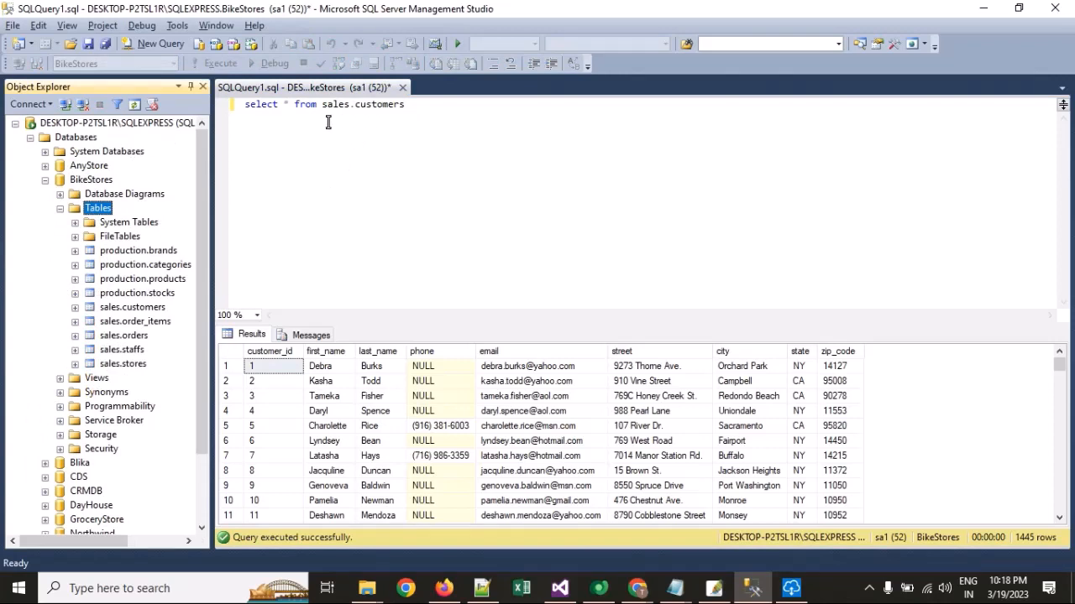
Run the select query on sales.customers and enlarge the results area to inspect the customer rows.
{"action": "left_click", "coordinate": [497, 110]}
{"action": "left_click", "coordinate": [220, 64]}
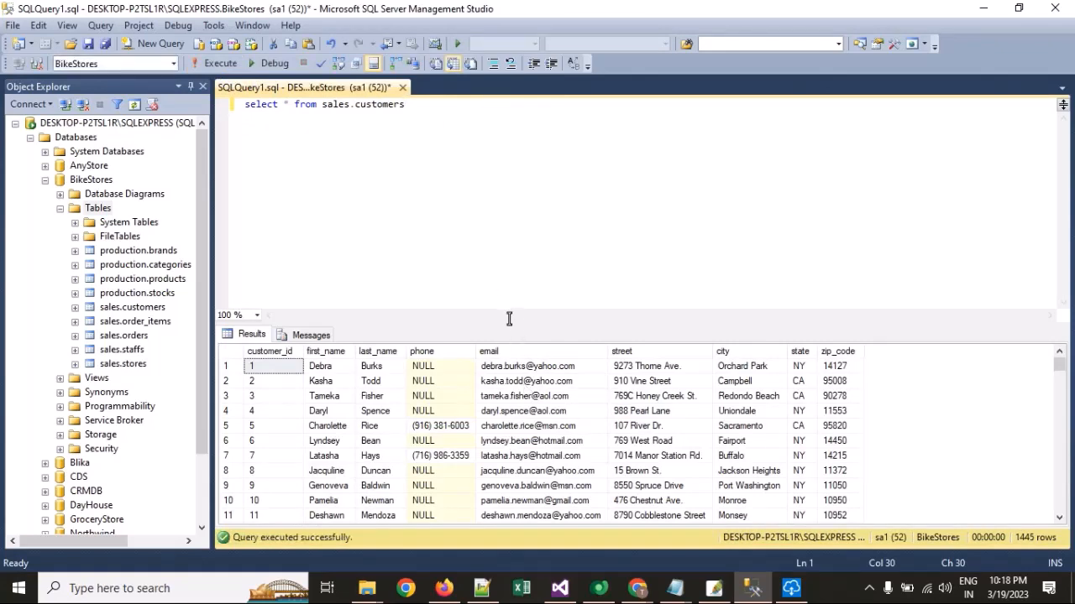
{"action": "left_click_drag", "start_coordinate": [509, 319], "coordinate": [501, 225]}
{"action": "left_click", "coordinate": [277, 288]}
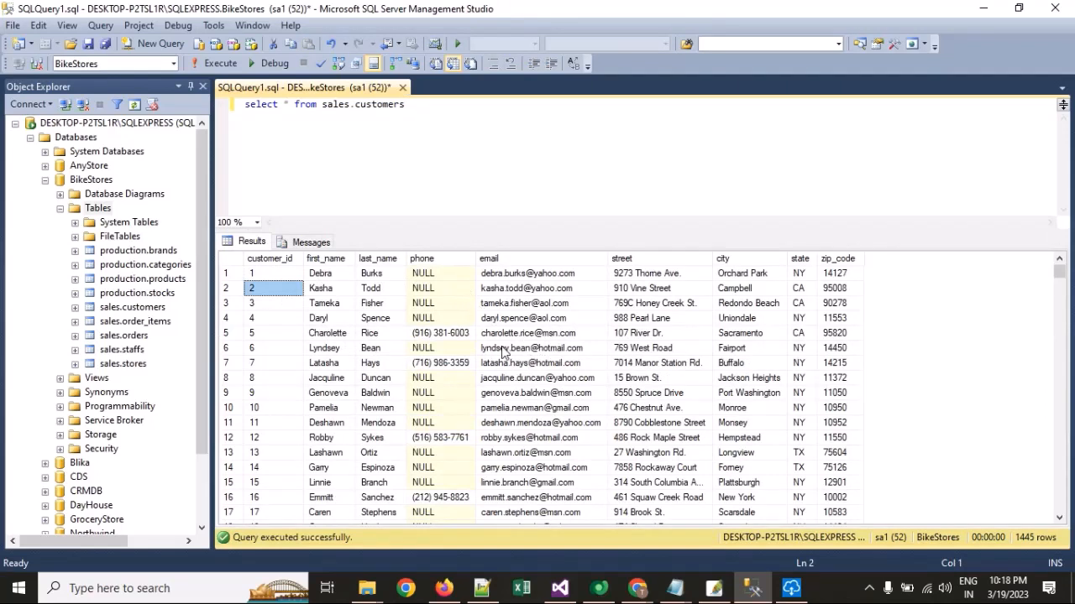
Switch back to the Dynamics 365 new customer form and enter the customer ID.
{"action": "left_click", "coordinate": [754, 588]}
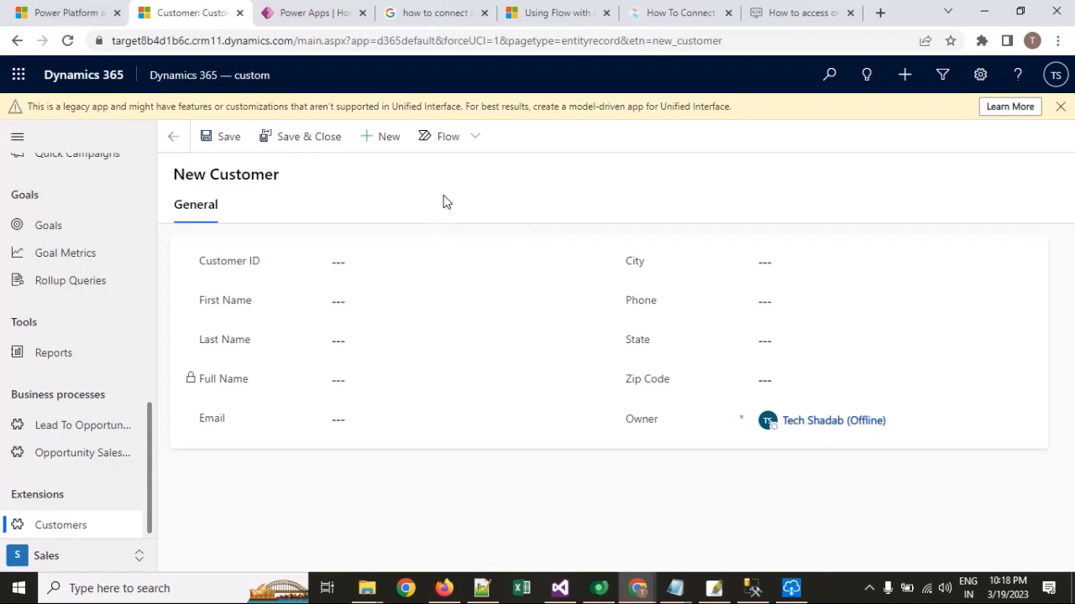
{"action": "left_click", "coordinate": [397, 269]}
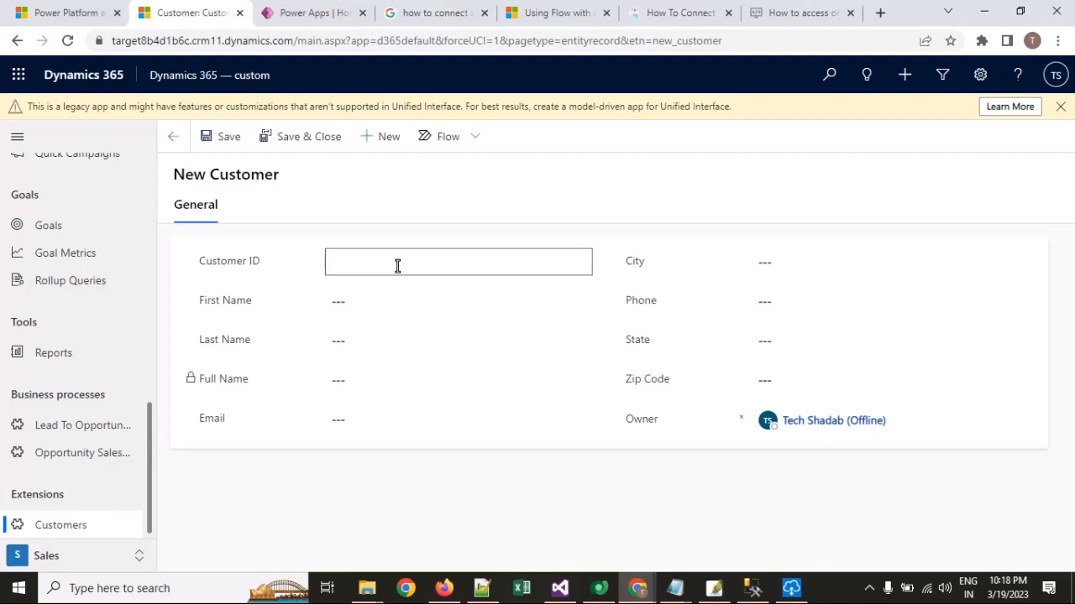
{"action": "type", "text": "23"}
{"action": "key", "text": "BackSpace"}
{"action": "left_click", "coordinate": [364, 262]}
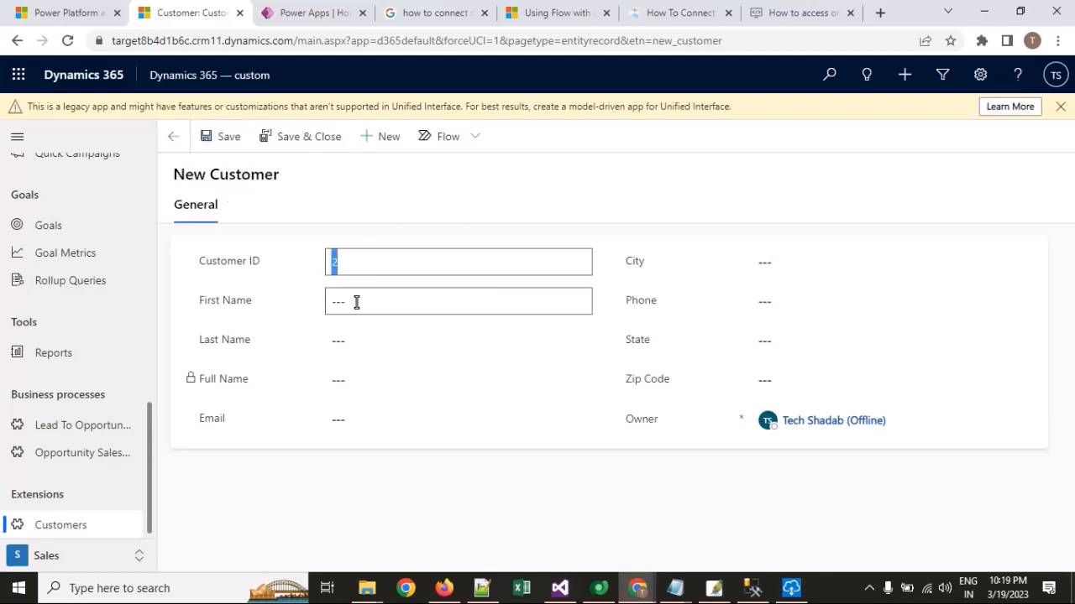
{"action": "left_click", "coordinate": [281, 312]}
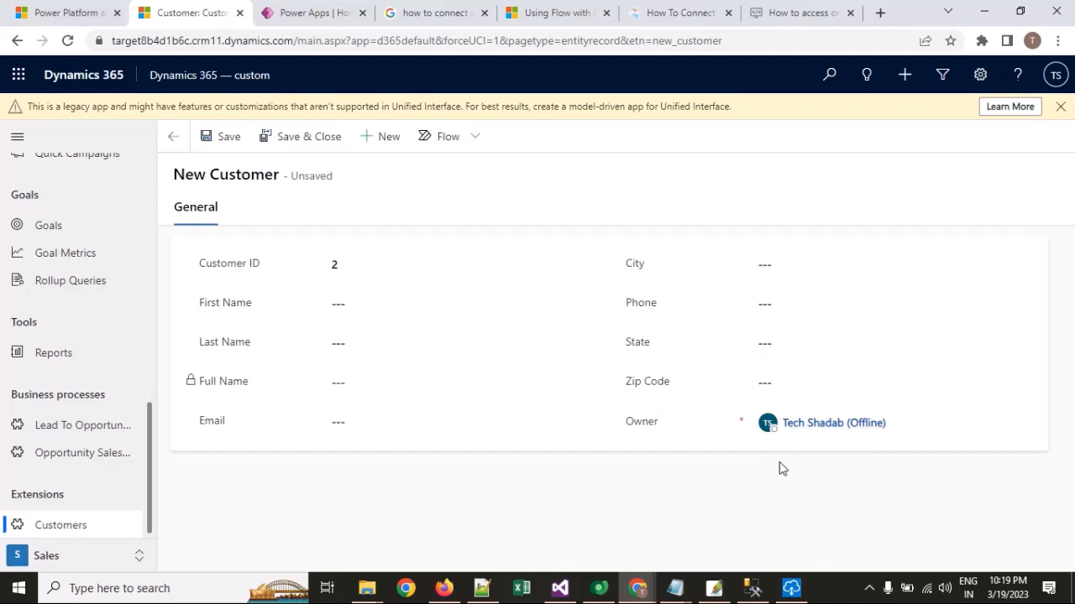
Switch to SQL Server Management Studio to review the sales.customers query and its source data.
{"action": "left_click", "coordinate": [752, 588]}
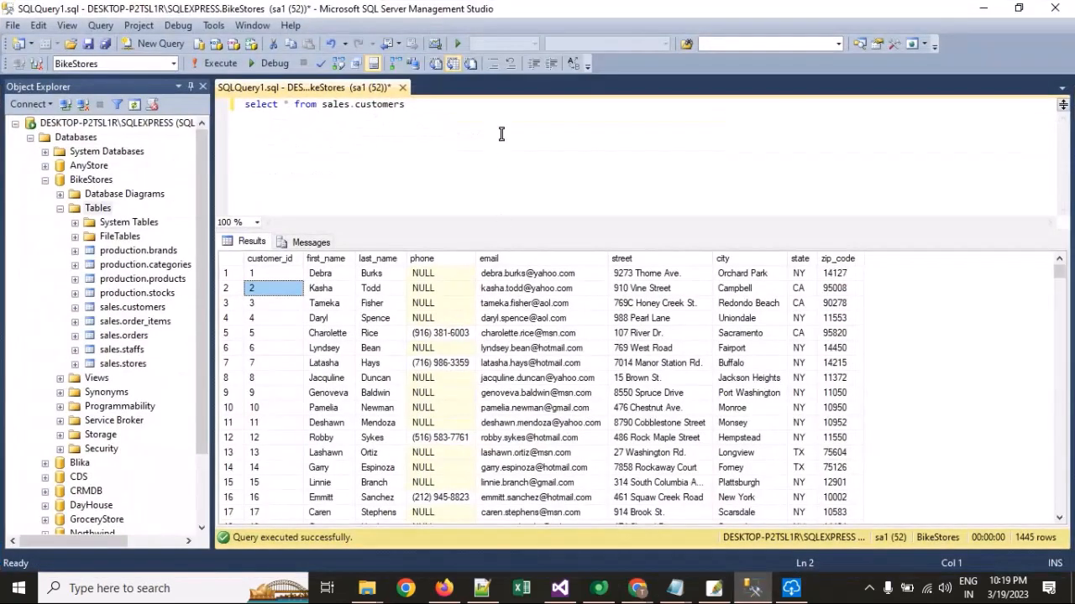
{"action": "left_click", "coordinate": [564, 125]}
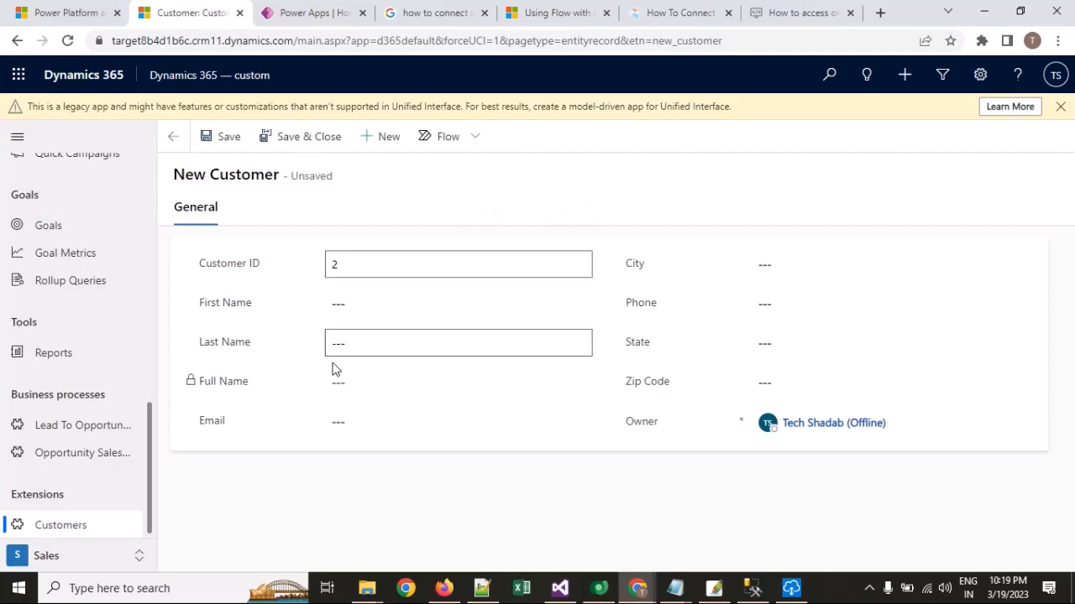
Switch to Power Apps in the browser and open the flows of the Target environment.
{"action": "left_click", "coordinate": [308, 8]}
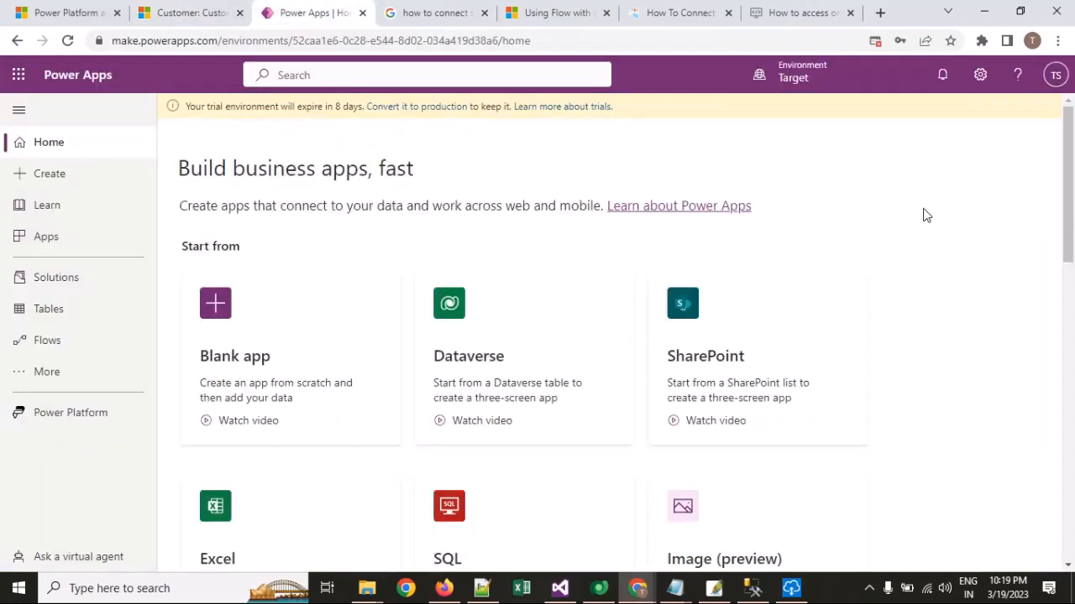
{"action": "left_click", "coordinate": [216, 40]}
{"action": "left_click", "coordinate": [909, 160]}
{"action": "left_click", "coordinate": [72, 346]}
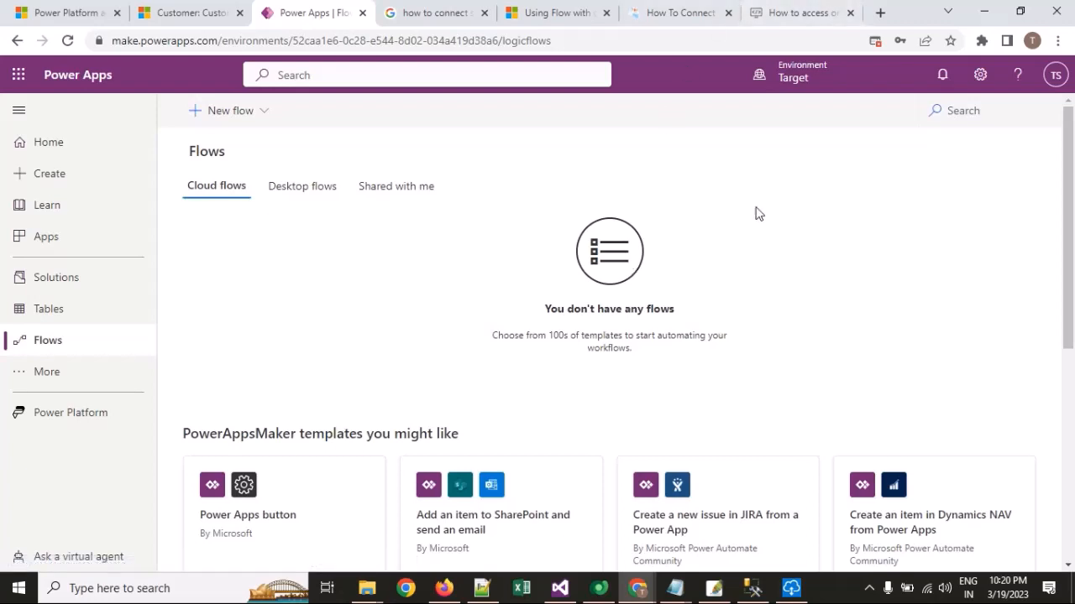
Review the On-premises data gateway service settings and check the Power Apps environment and signed-in account.
{"action": "left_click", "coordinate": [792, 588]}
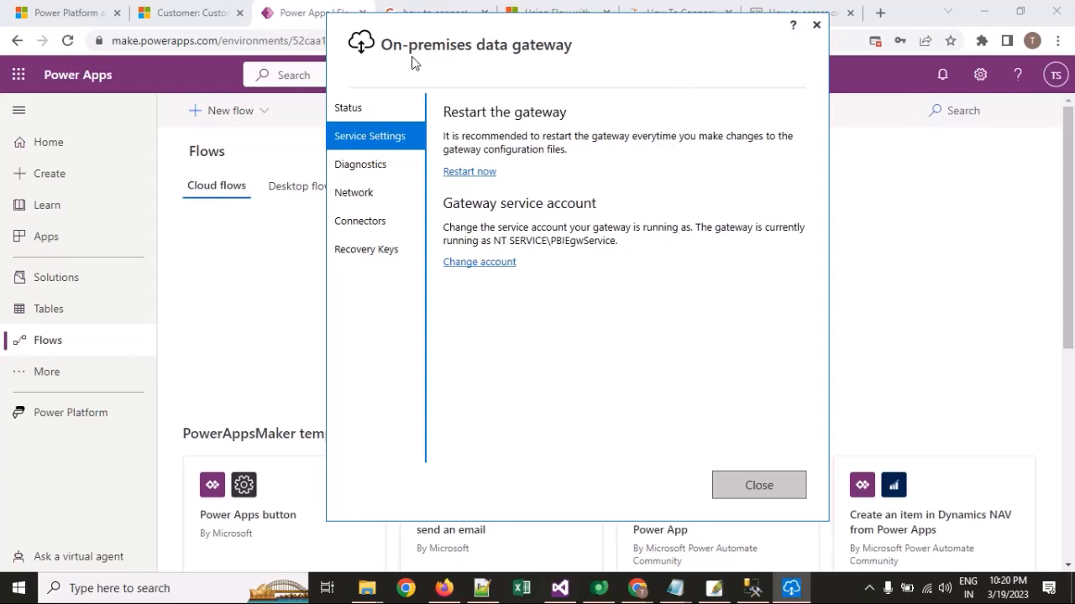
{"action": "left_click", "coordinate": [881, 88]}
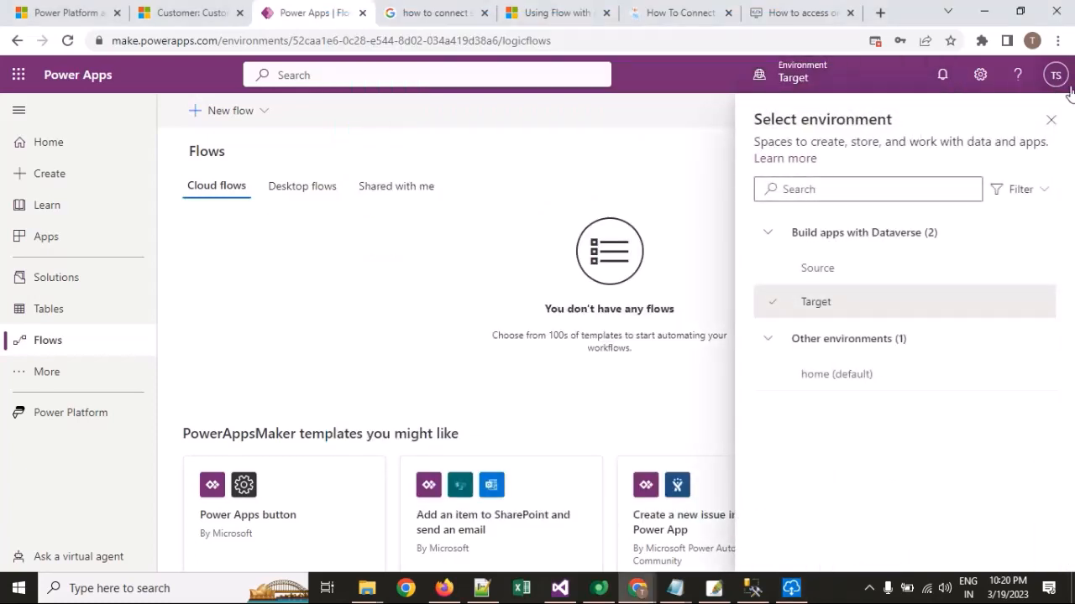
{"action": "left_click", "coordinate": [1050, 120]}
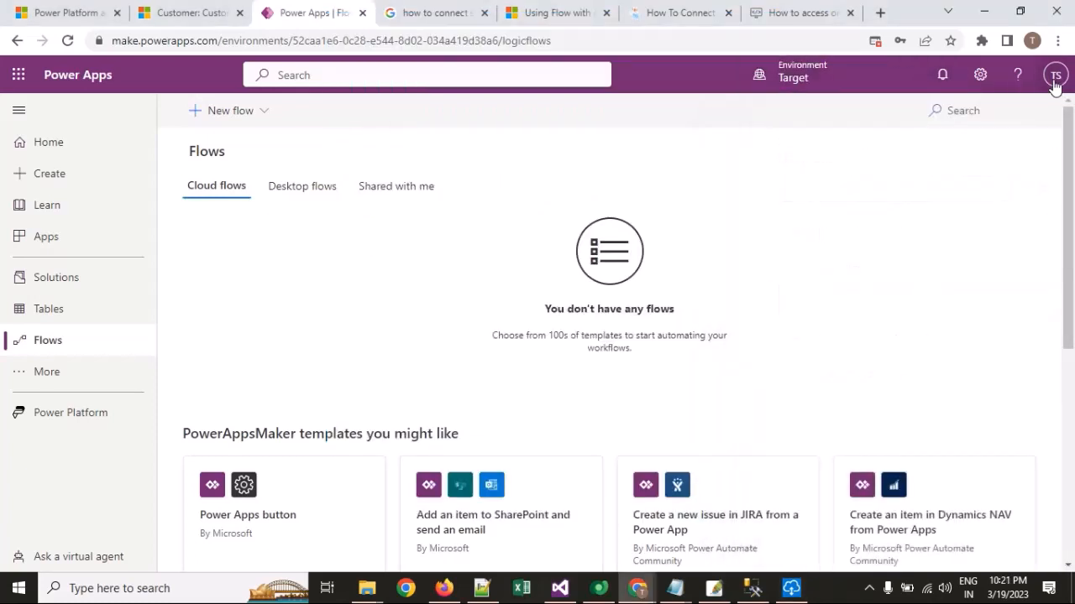
{"action": "left_click", "coordinate": [1054, 80]}
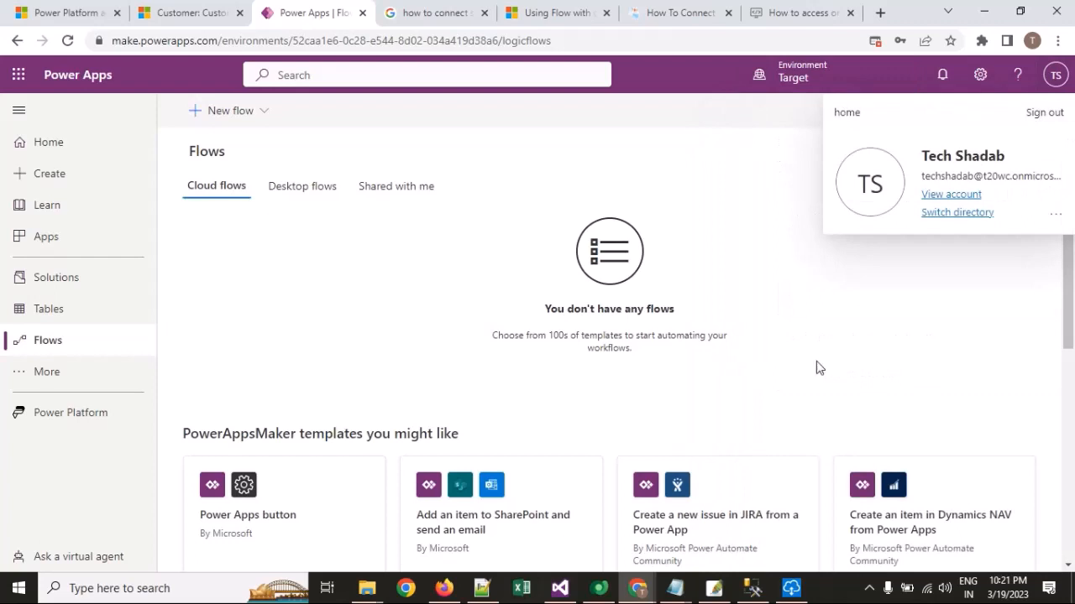
{"action": "left_click", "coordinate": [791, 588]}
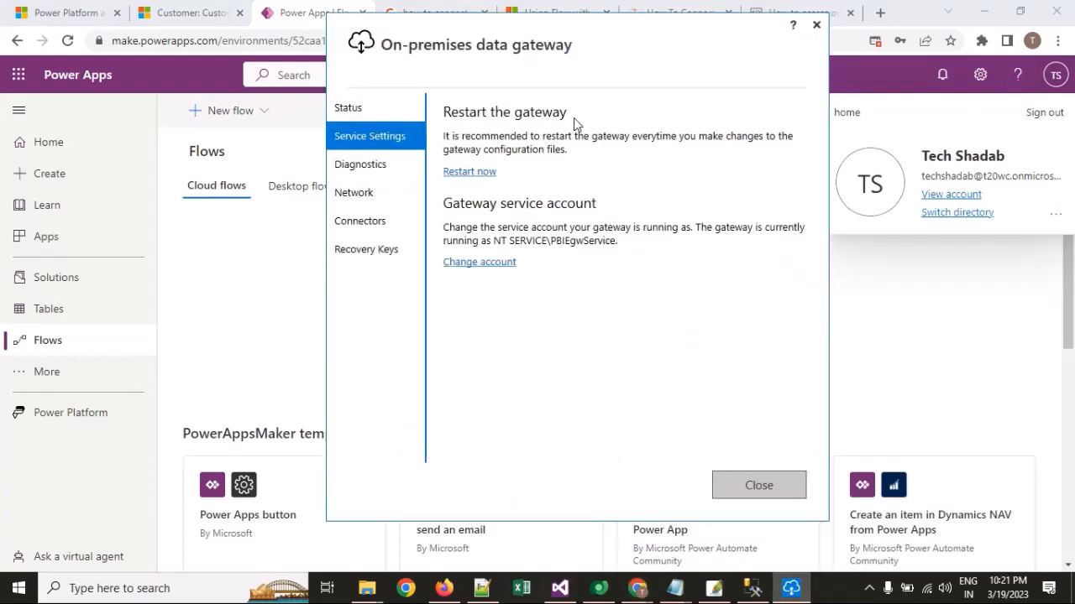
{"action": "left_click", "coordinate": [1056, 135]}
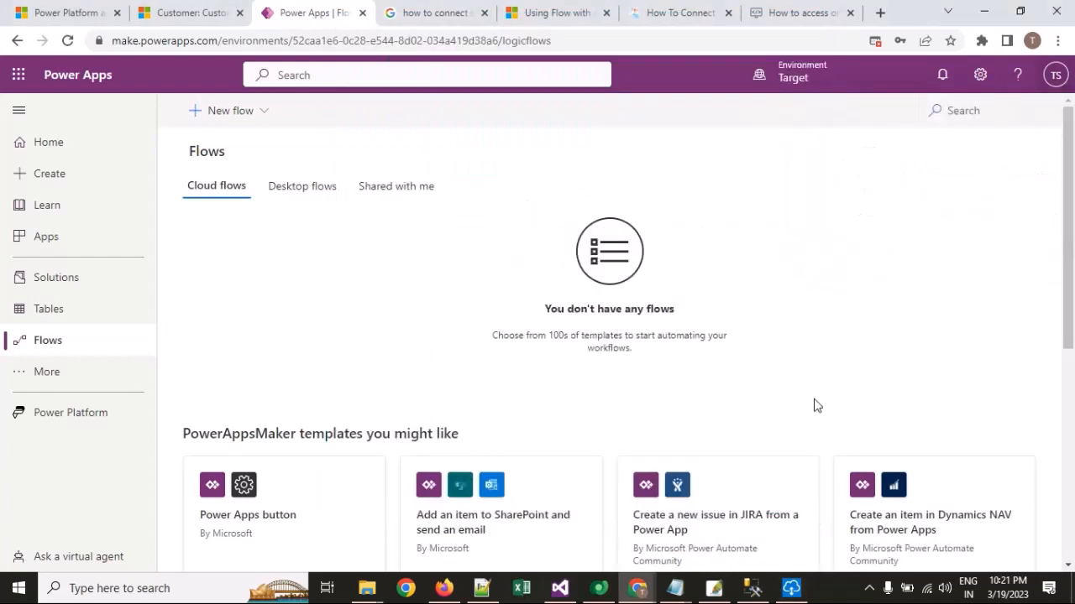
{"action": "left_click", "coordinate": [789, 590]}
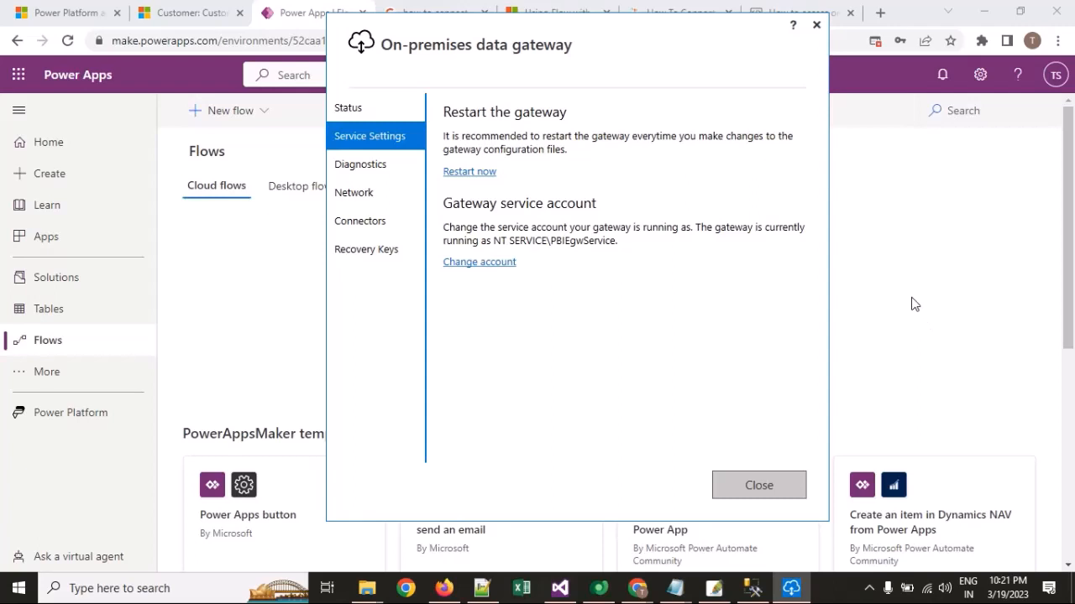
{"action": "left_click", "coordinate": [941, 311]}
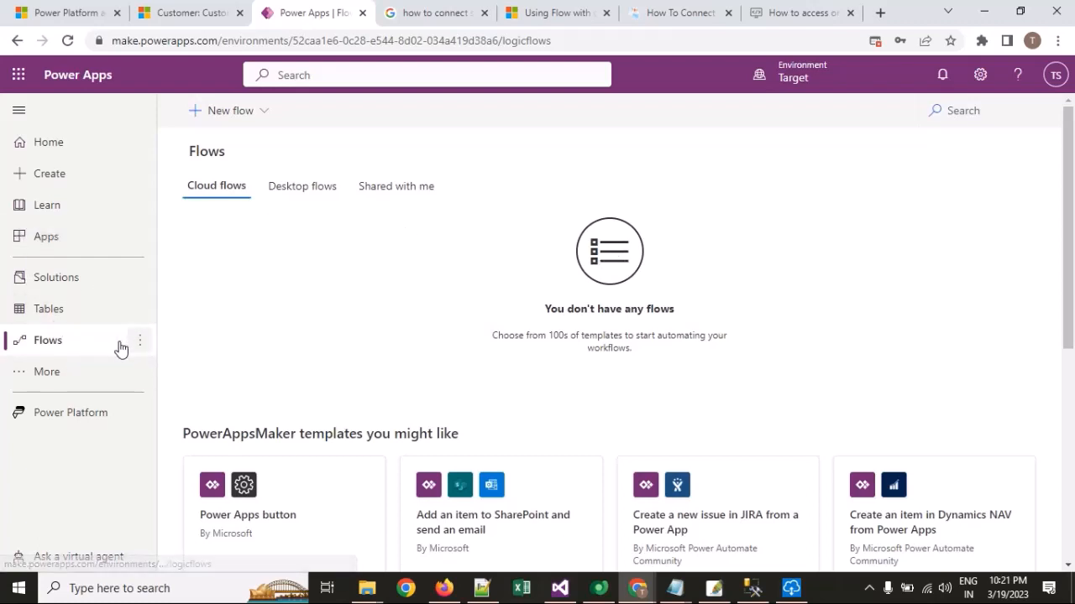
Open the Connections page of the Target environment.
{"action": "left_click", "coordinate": [241, 104]}
{"action": "left_click", "coordinate": [203, 333]}
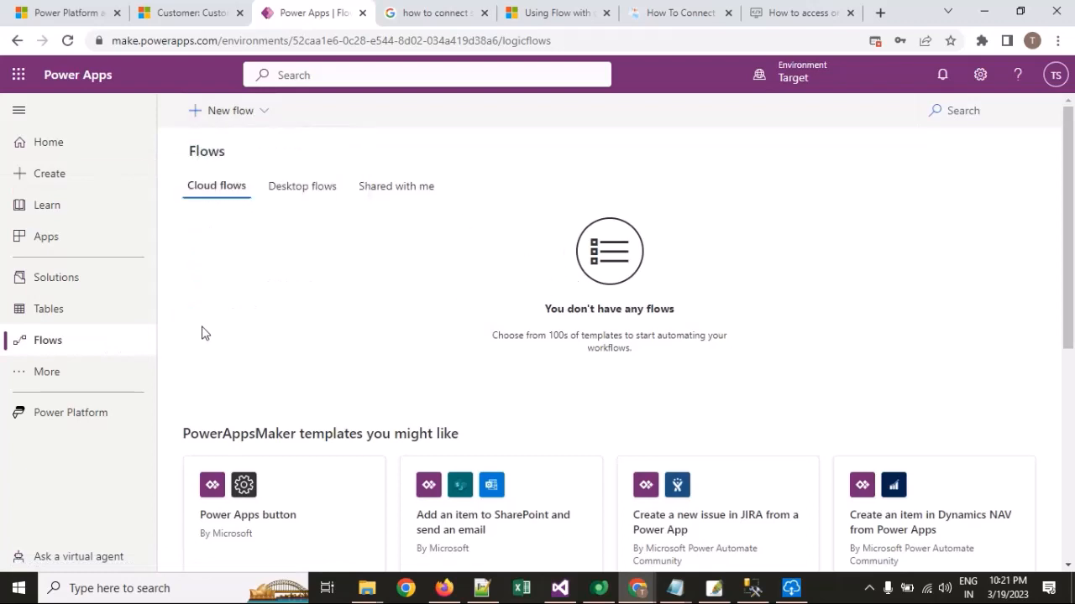
{"action": "left_click", "coordinate": [77, 372]}
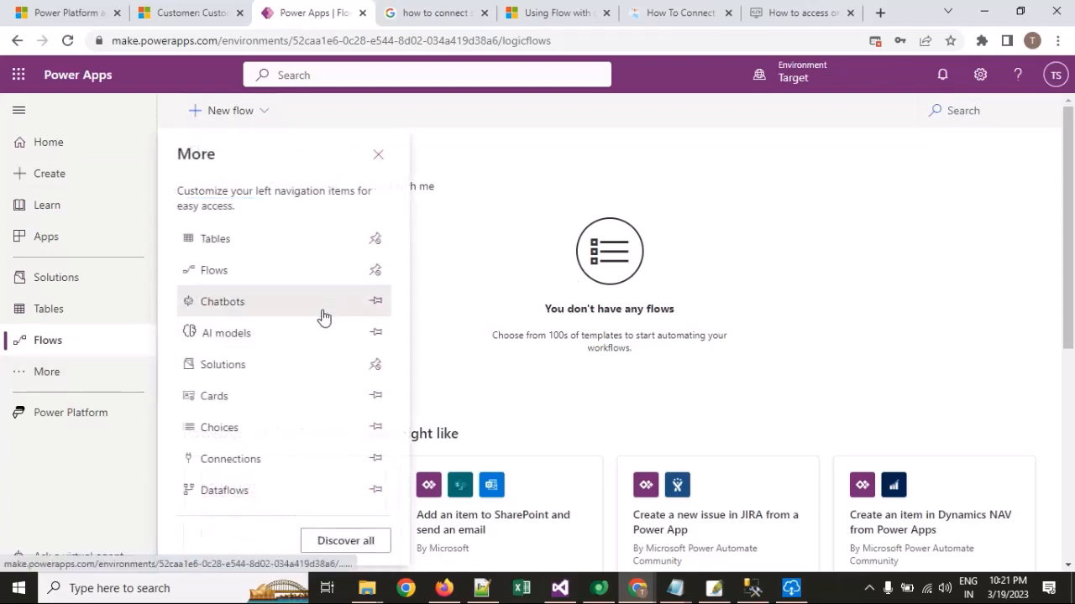
{"action": "left_click", "coordinate": [277, 459]}
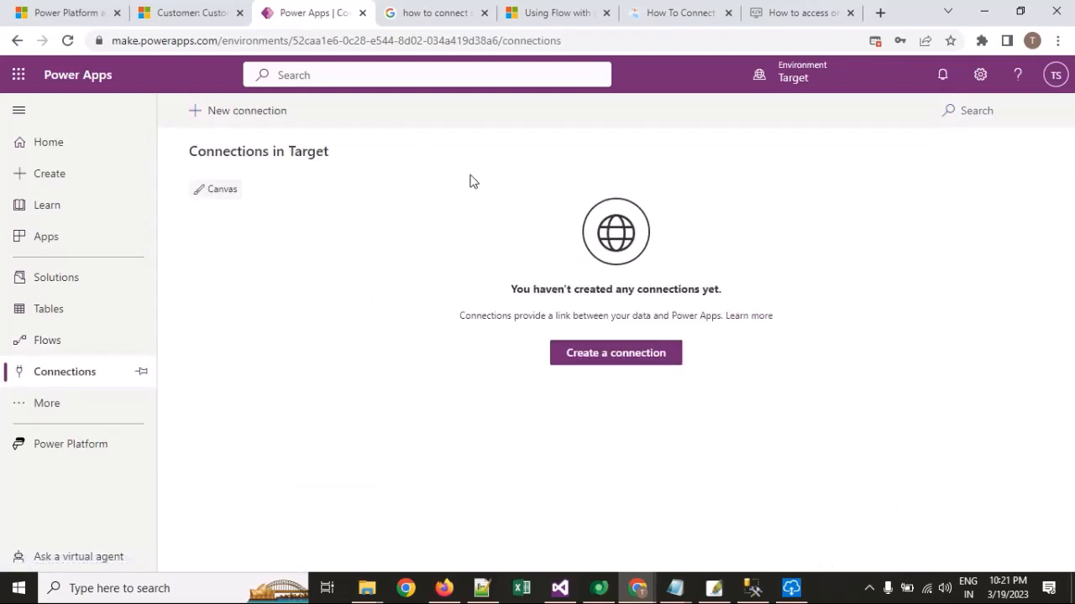
Start a new SQL Server connection in the Target environment.
{"action": "left_click", "coordinate": [264, 124]}
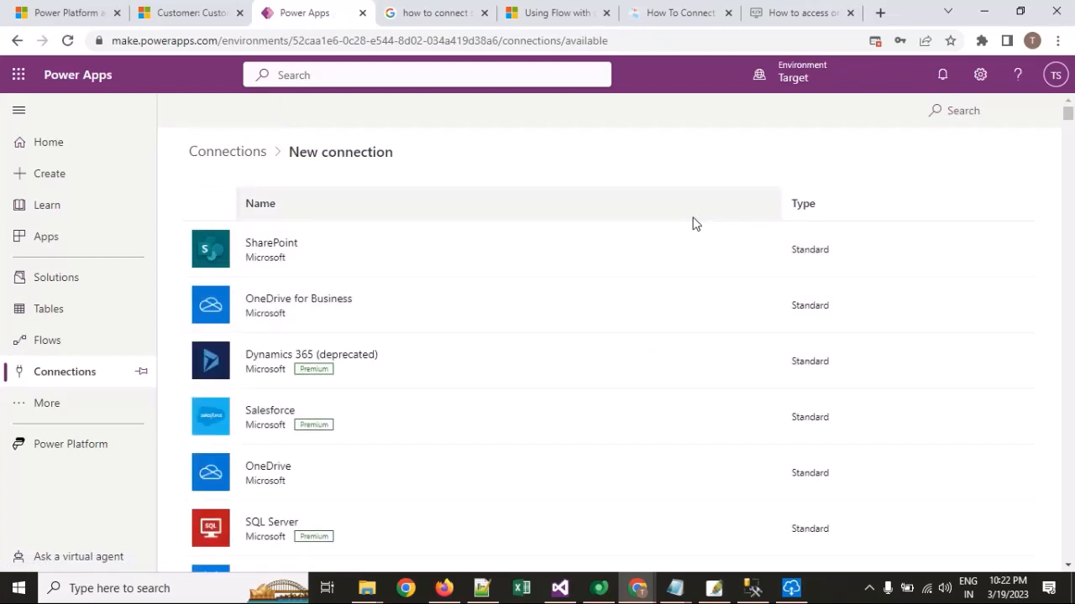
{"action": "scroll", "coordinate": [579, 328], "scroll_direction": "down", "scroll_amount": 1}
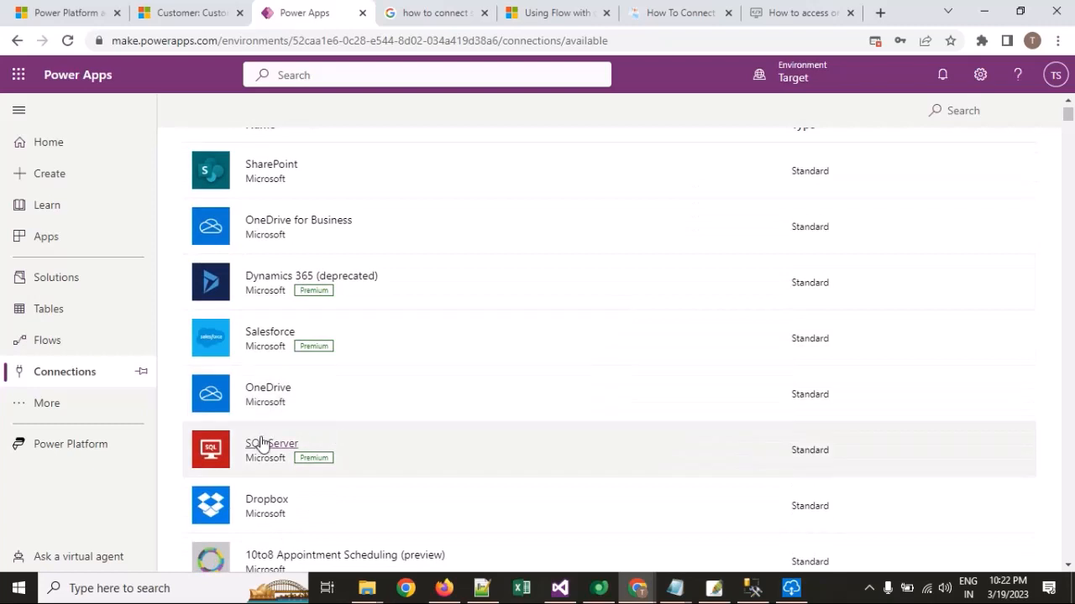
{"action": "left_click", "coordinate": [262, 444]}
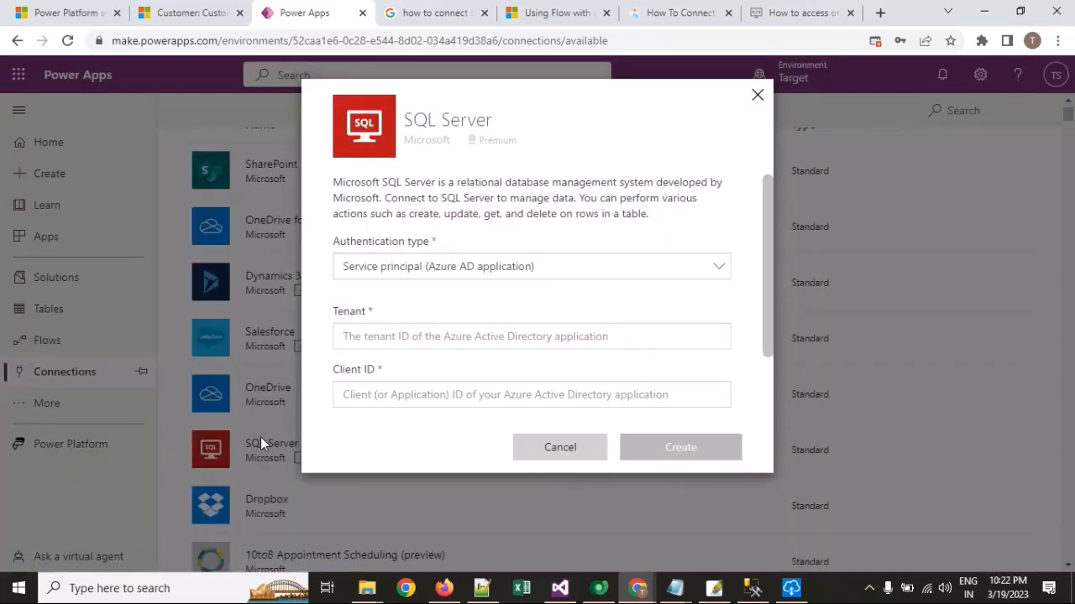
Check the server login details in SQL Server Management Studio and set the connection's authentication type to SQL Server Authentication.
{"action": "left_click", "coordinate": [704, 267]}
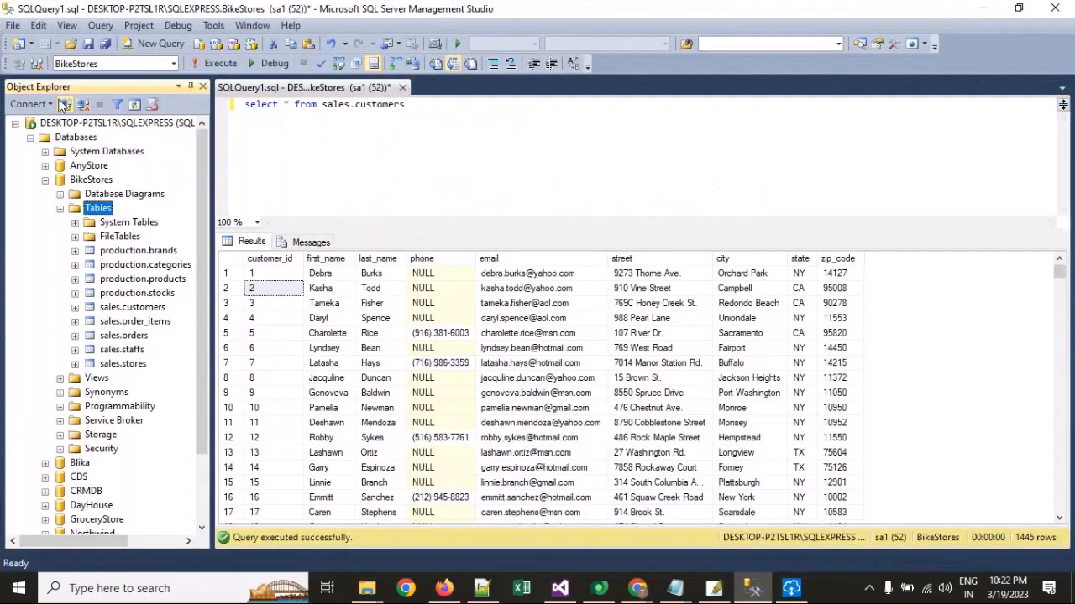
{"action": "left_click", "coordinate": [65, 104]}
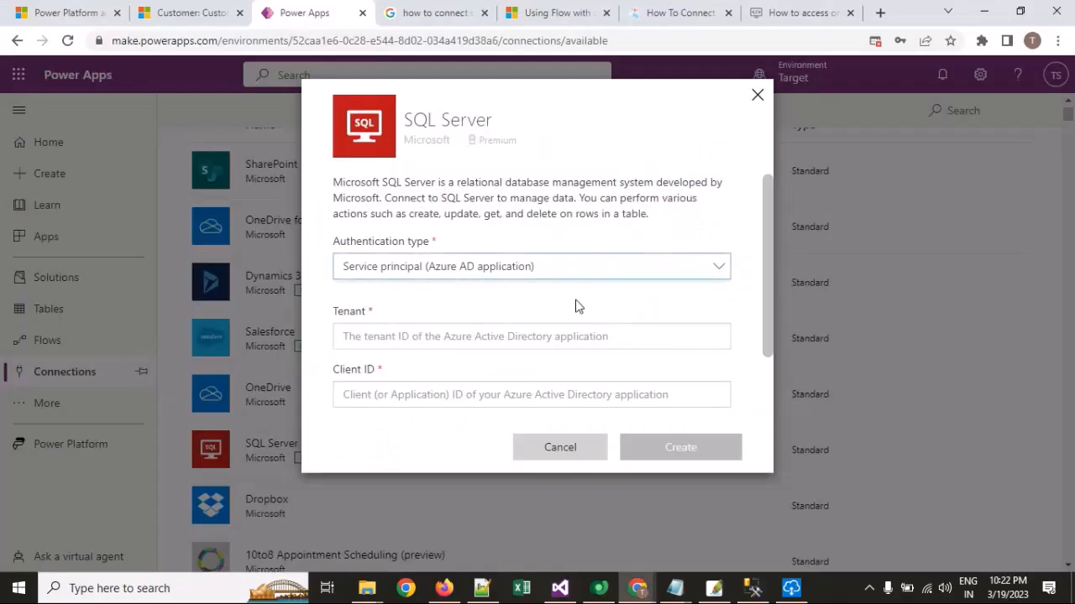
{"action": "left_click", "coordinate": [633, 266]}
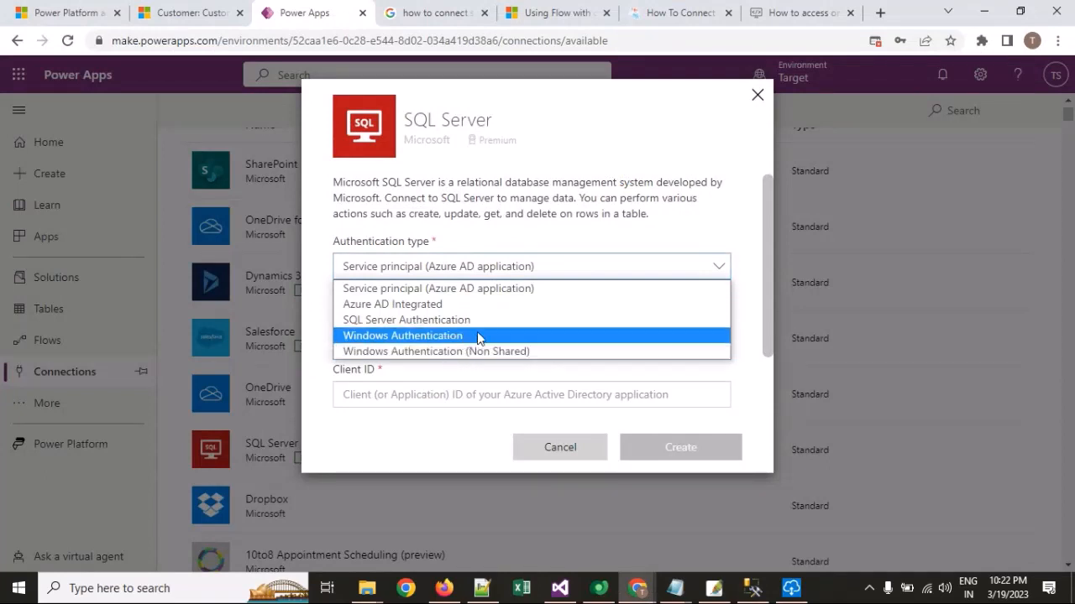
{"action": "left_click", "coordinate": [496, 320]}
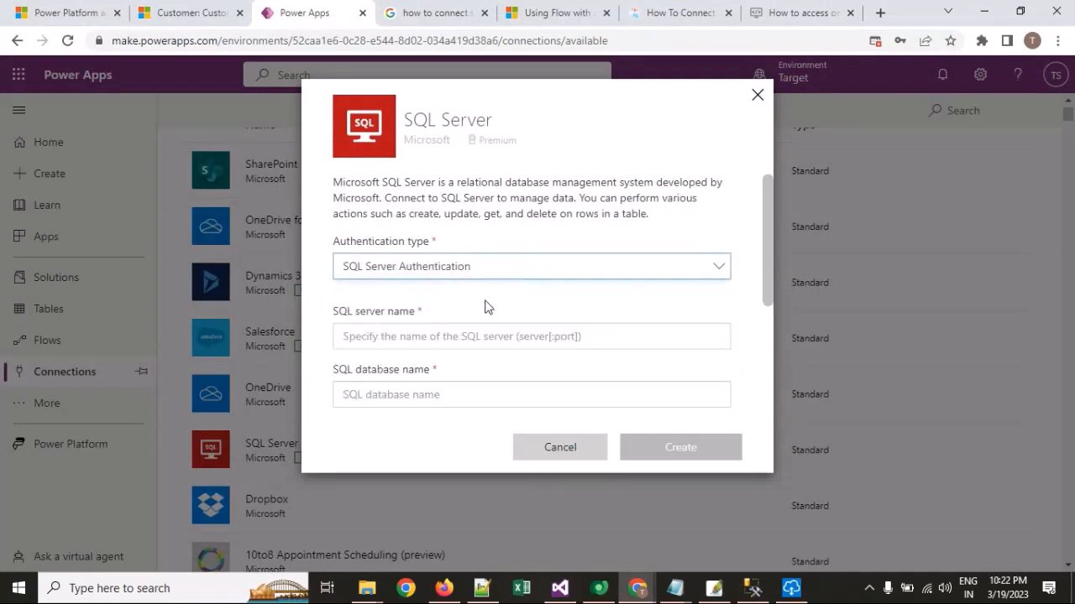
Copy the server name DESKTOP-P2TSL1R\SQLEXPRESS from SQL Server Management Studio into the connection's SQL server name.
{"action": "scroll", "coordinate": [507, 307], "scroll_direction": "down", "scroll_amount": 1}
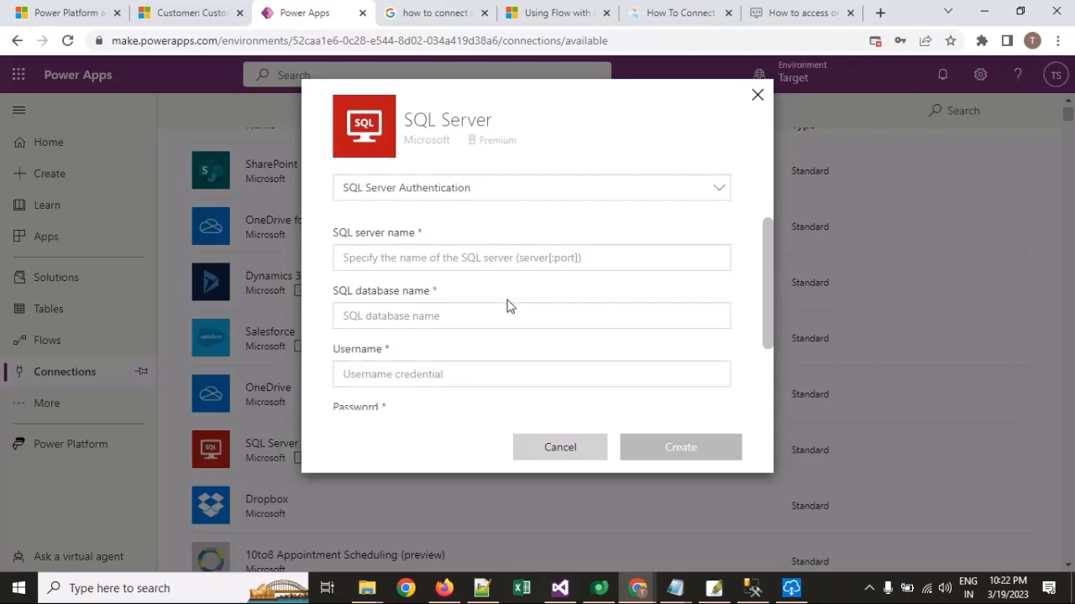
{"action": "left_click", "coordinate": [441, 249]}
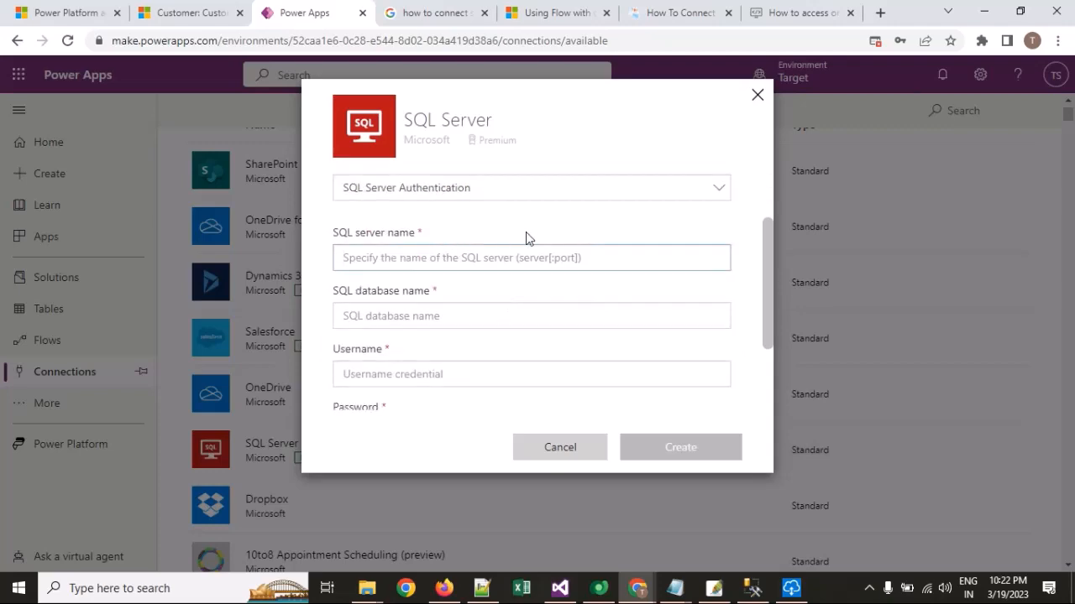
{"action": "left_click", "coordinate": [750, 593]}
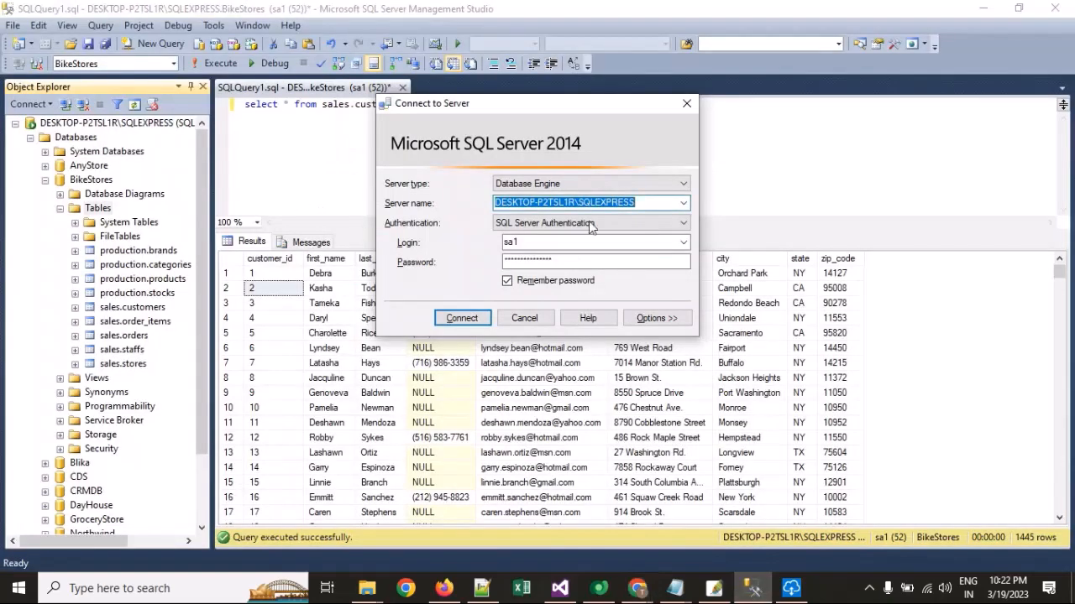
{"action": "key", "text": "ctrl+c"}
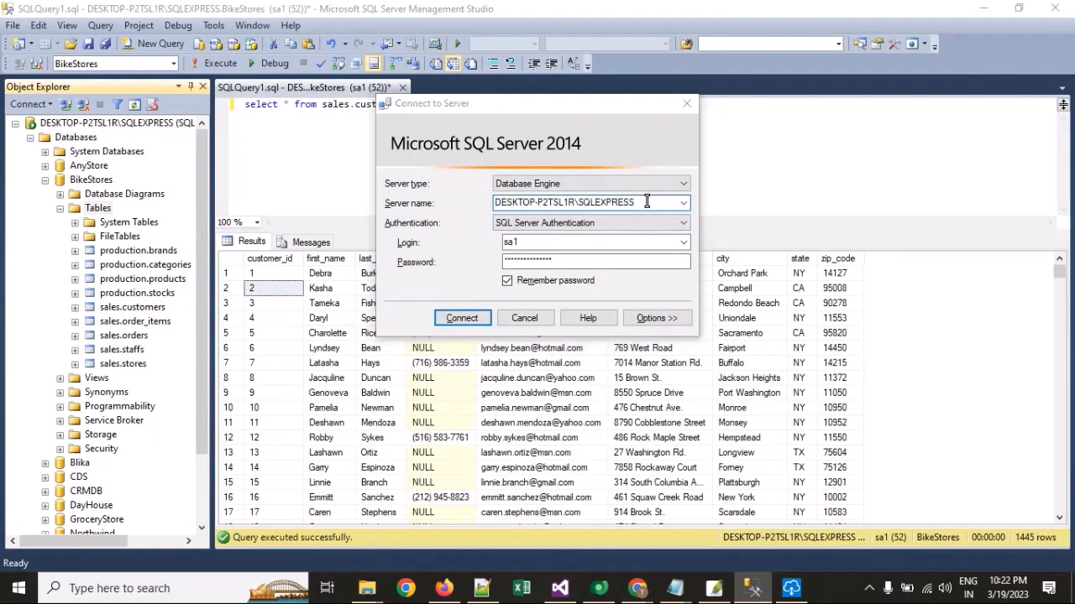
{"action": "key", "text": "alt+Tab"}
{"action": "key", "text": "ctrl+v"}
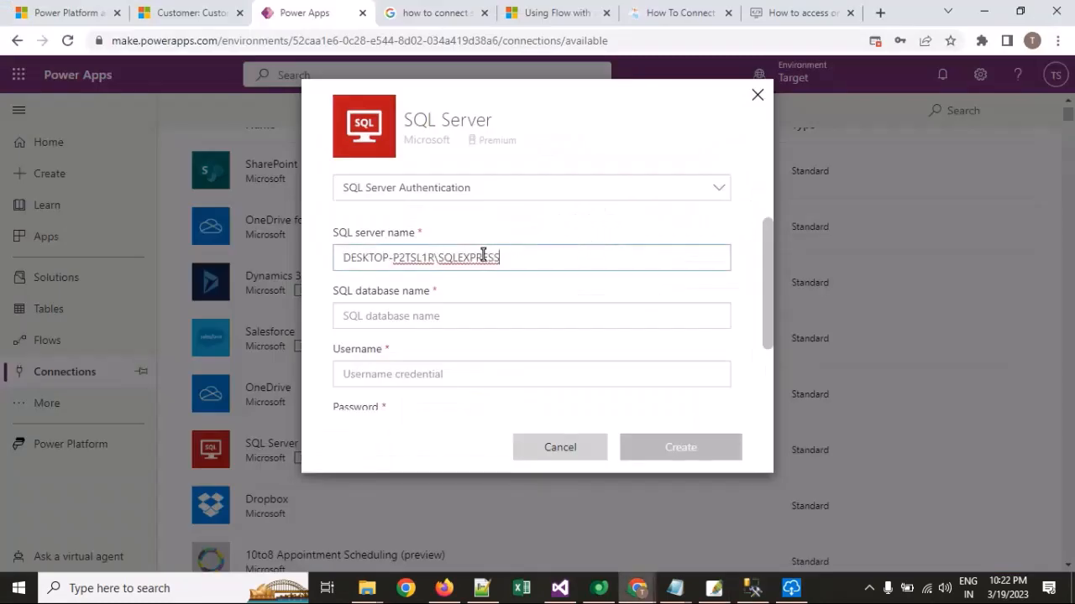
Copy the BikeStores database name from SQL Server Management Studio and enter it as the connection's SQL database name.
{"action": "left_click", "coordinate": [514, 314]}
{"action": "left_click", "coordinate": [744, 593]}
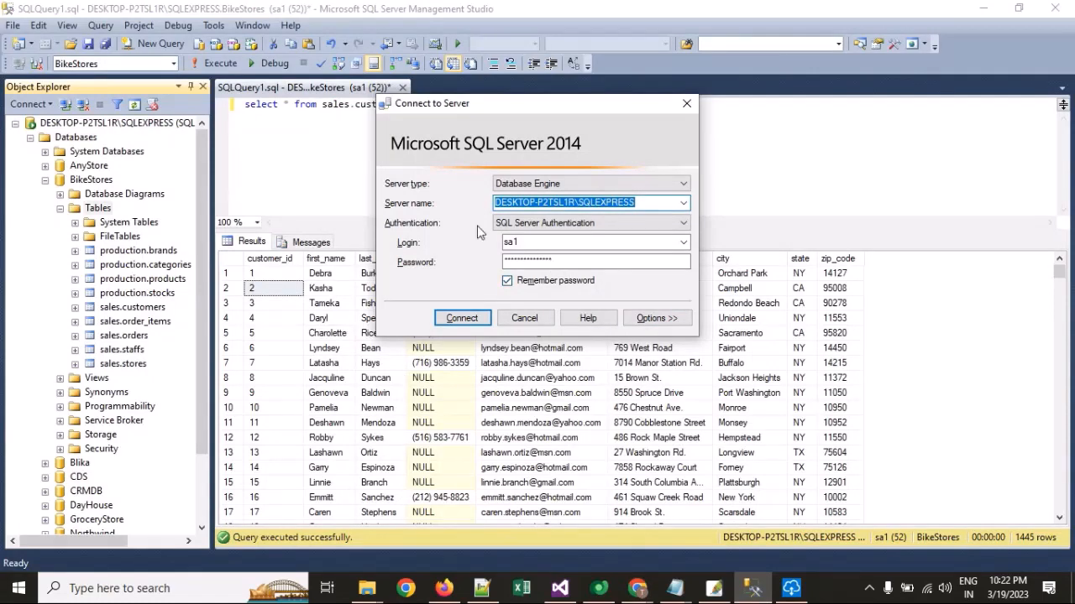
{"action": "key", "text": "Escape"}
{"action": "left_click", "coordinate": [90, 180]}
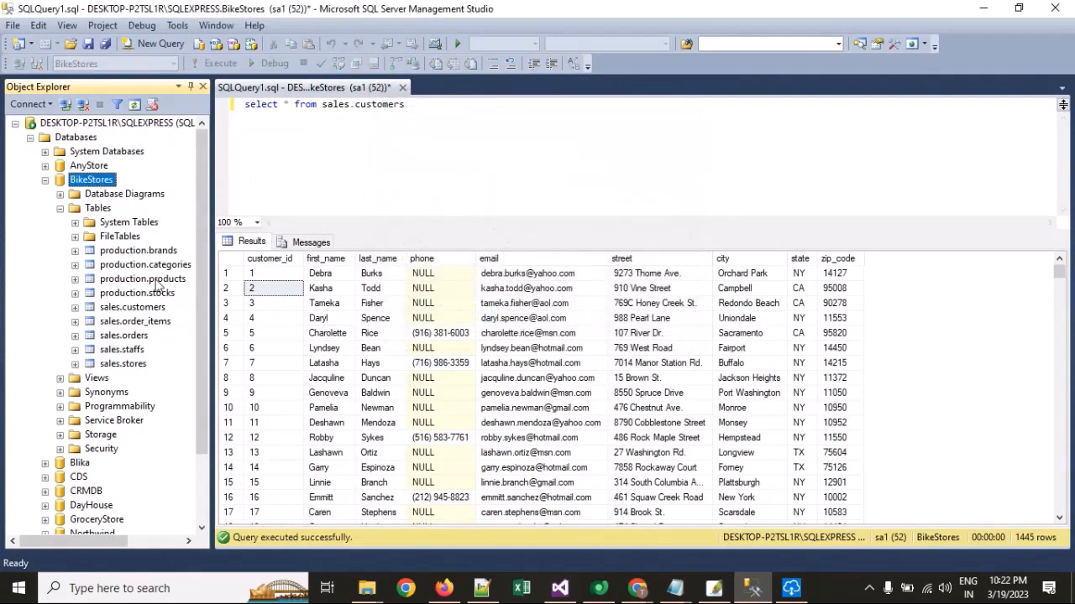
{"action": "right_click", "coordinate": [94, 180]}
{"action": "left_click", "coordinate": [126, 353]}
{"action": "key", "text": "ctrl+c"}
{"action": "key", "text": "alt+Tab"}
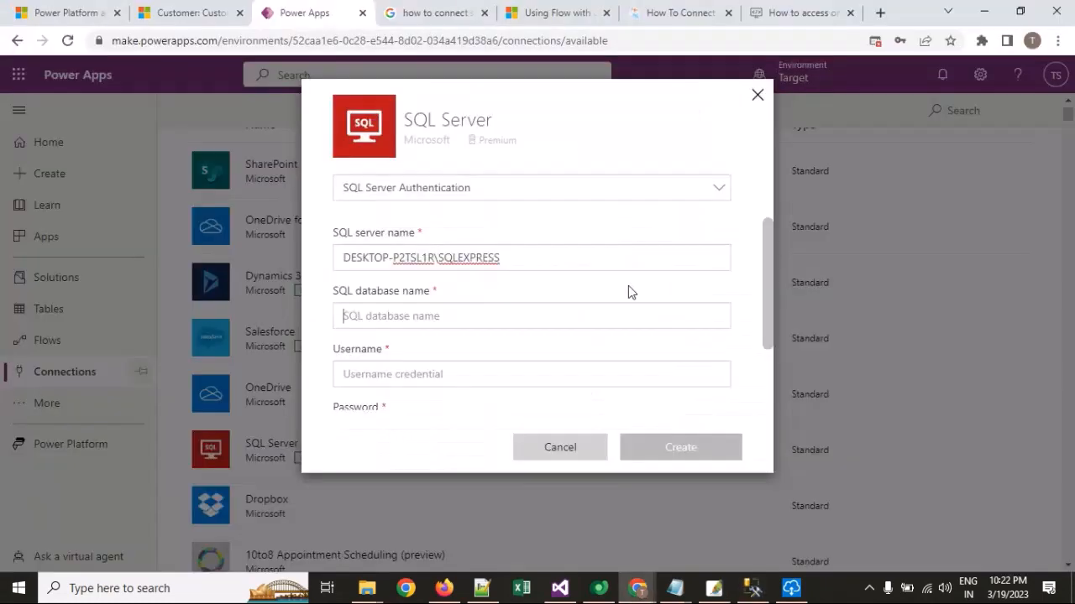
{"action": "left_click", "coordinate": [468, 314]}
{"action": "key", "text": "ctrl+v"}
{"action": "key", "text": "BackSpace"}
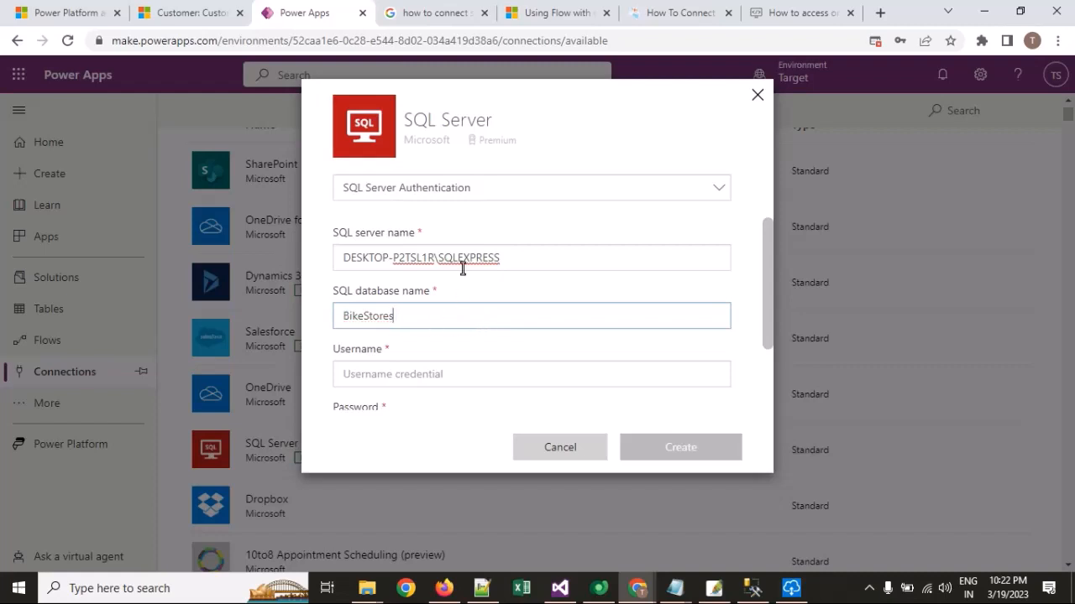
Copy the login sa1 from the SQL Server Management Studio connection dialog into the connection's username.
{"action": "left_click", "coordinate": [432, 375]}
{"action": "scroll", "coordinate": [523, 334], "scroll_direction": "down", "scroll_amount": 2}
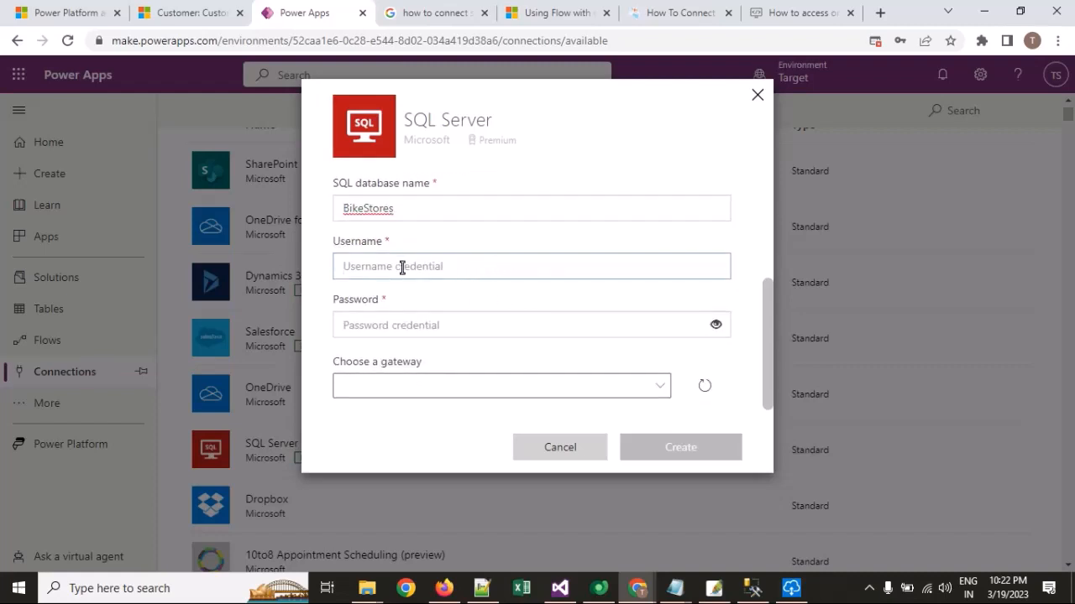
{"action": "key", "text": "alt+Tab"}
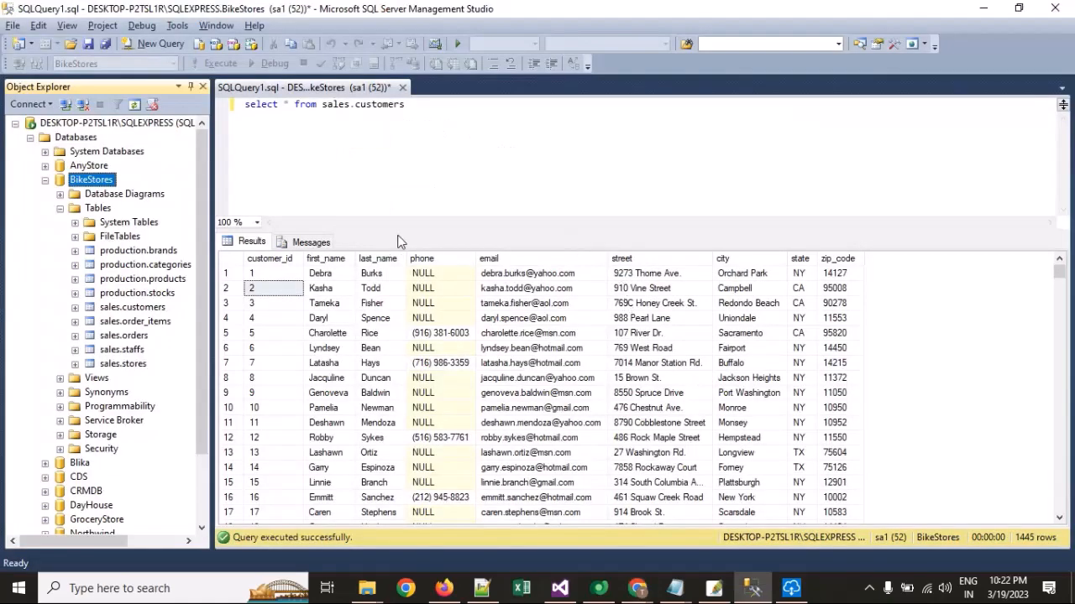
{"action": "left_click", "coordinate": [65, 105]}
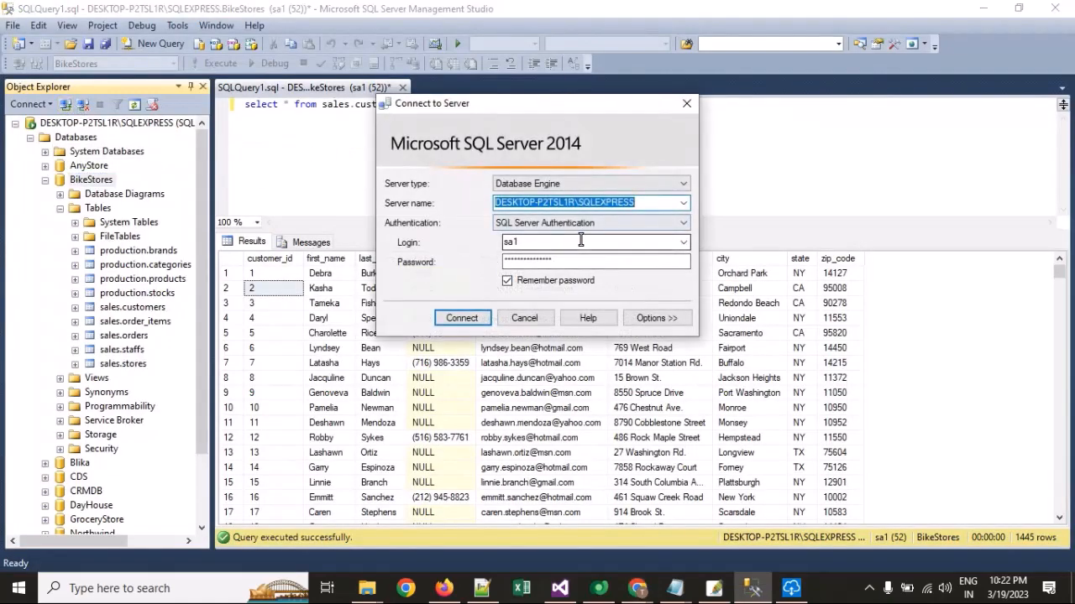
{"action": "left_click_drag", "start_coordinate": [571, 242], "coordinate": [433, 253]}
{"action": "key", "text": "ctrl+c"}
{"action": "key", "text": "alt+Tab"}
{"action": "left_click", "coordinate": [627, 267]}
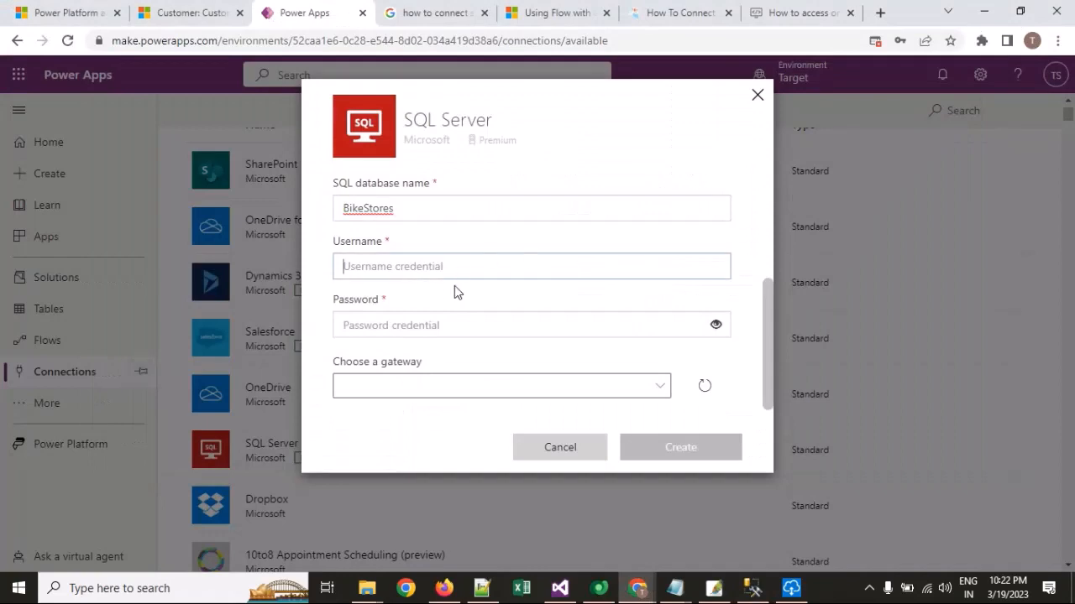
{"action": "key", "text": "ctrl+v"}
Enter the SQL login's password in the connection's password field.
{"action": "left_click", "coordinate": [532, 323]}
{"action": "key", "text": "alt+Tab"}
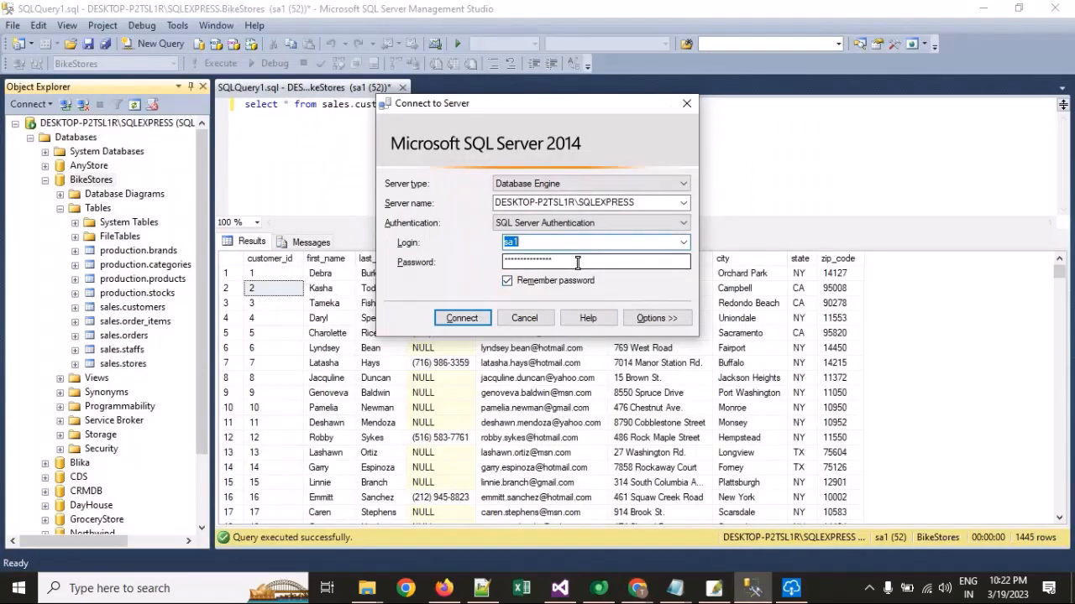
{"action": "left_click_drag", "start_coordinate": [571, 262], "coordinate": [539, 263]}
{"action": "key", "text": "alt+Tab"}
{"action": "left_click", "coordinate": [419, 328]}
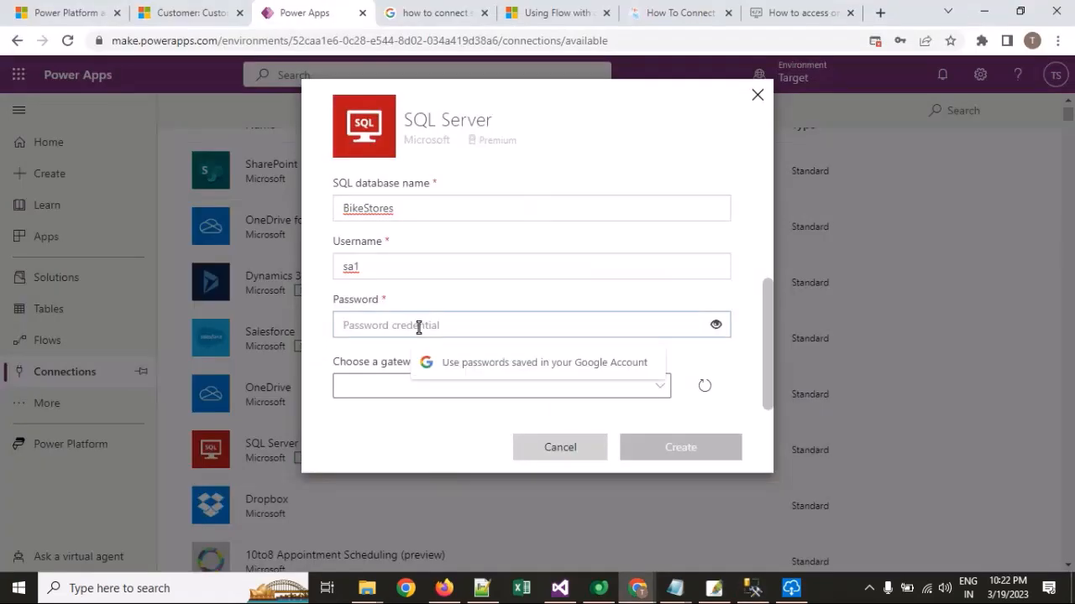
{"action": "key", "text": "ctrl+v"}
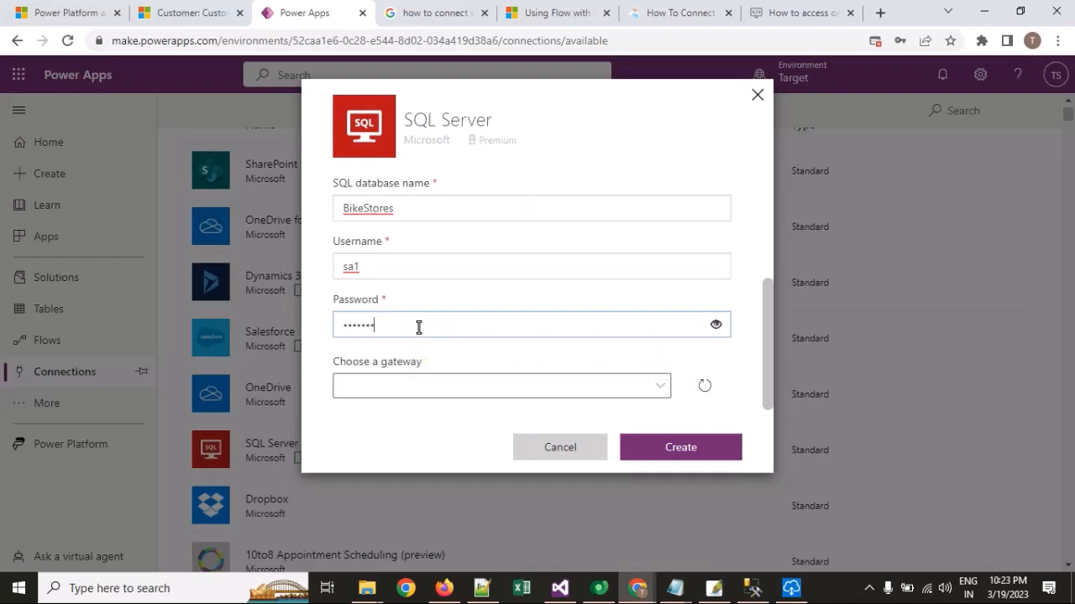
{"action": "key", "text": "Tab"}
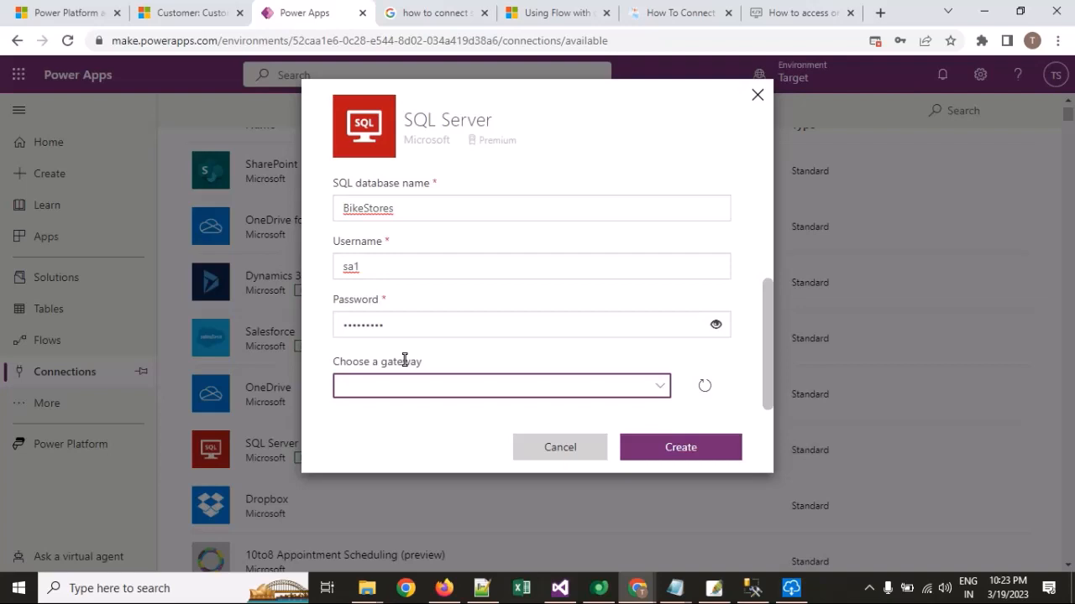
Check the gateway's name and status in the On-premises data gateway app and return to the SQL Server connection form.
{"action": "left_click", "coordinate": [659, 388]}
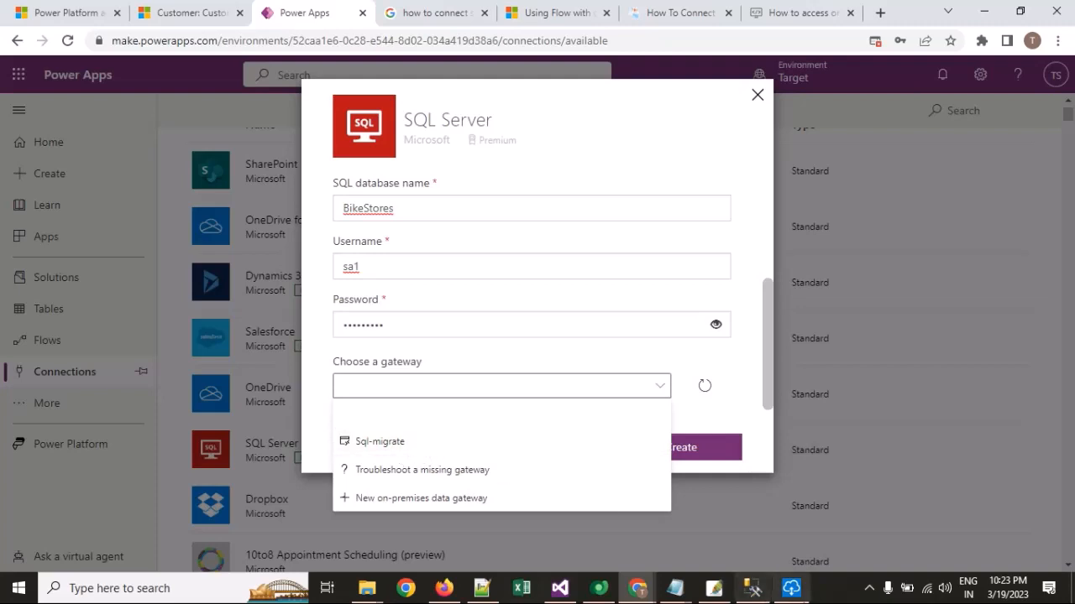
{"action": "left_click", "coordinate": [794, 589]}
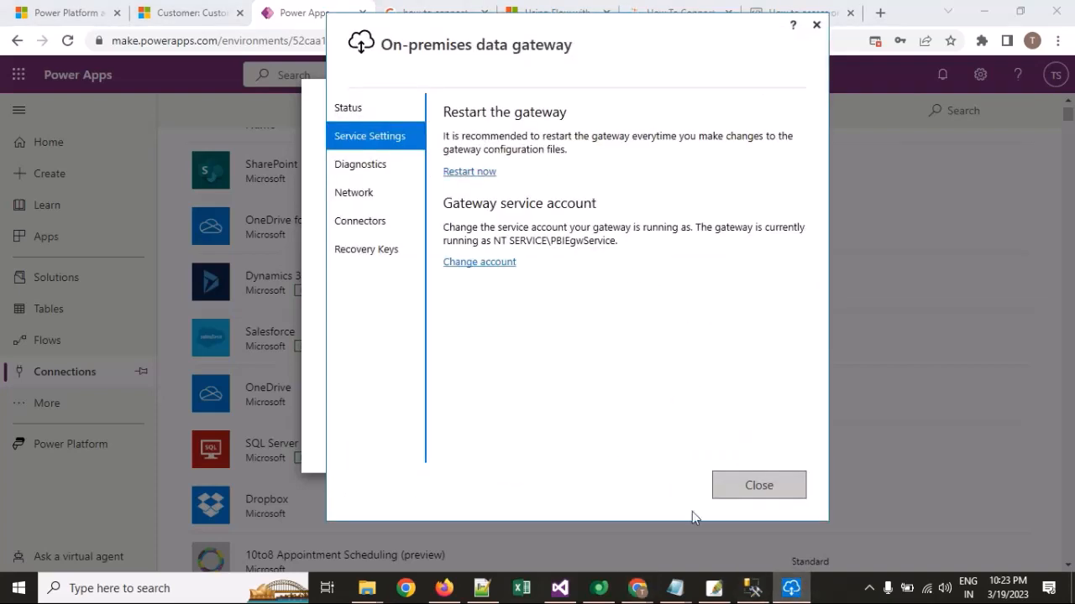
{"action": "left_click", "coordinate": [348, 108]}
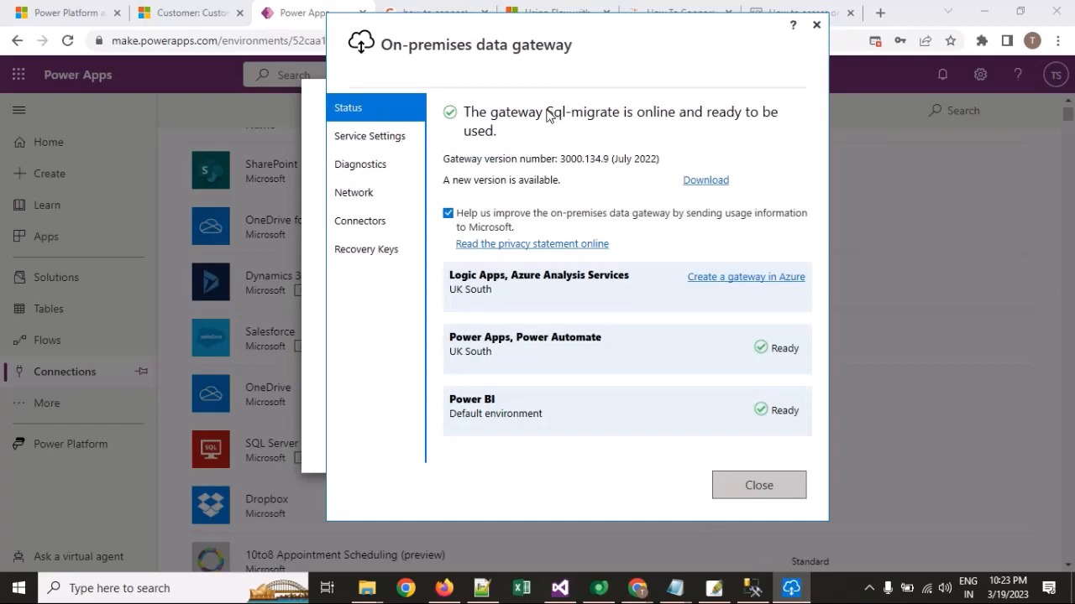
{"action": "mouse_move", "coordinate": [547, 110]}
{"action": "left_mouse_down"}
{"action": "mouse_move", "coordinate": [611, 117]}
{"action": "mouse_move", "coordinate": [559, 118]}
{"action": "left_mouse_up"}
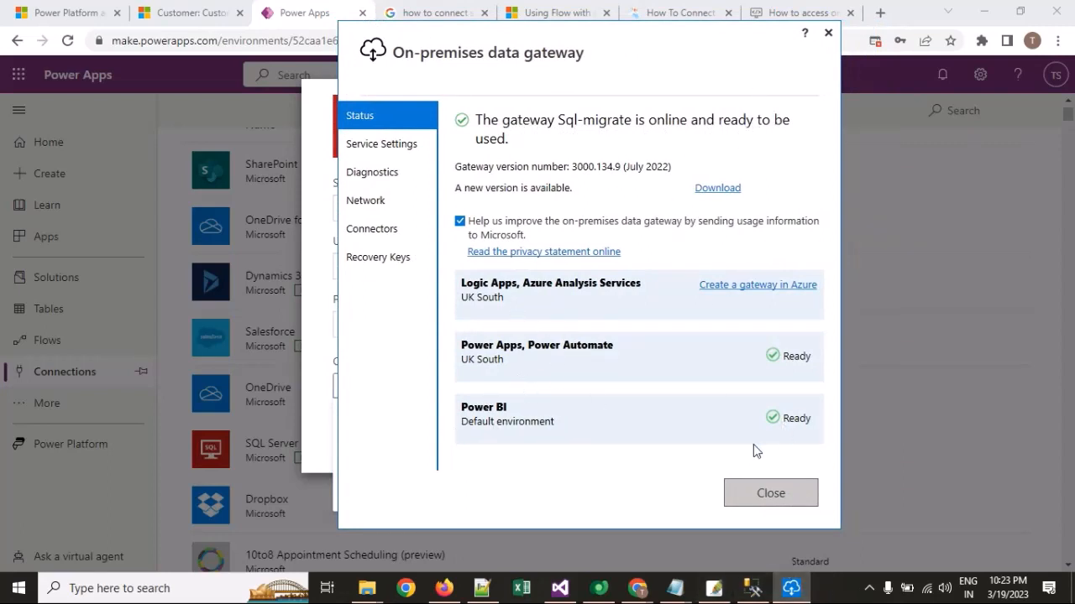
{"action": "left_click_drag", "start_coordinate": [573, 57], "coordinate": [719, 129]}
{"action": "left_click", "coordinate": [440, 162]}
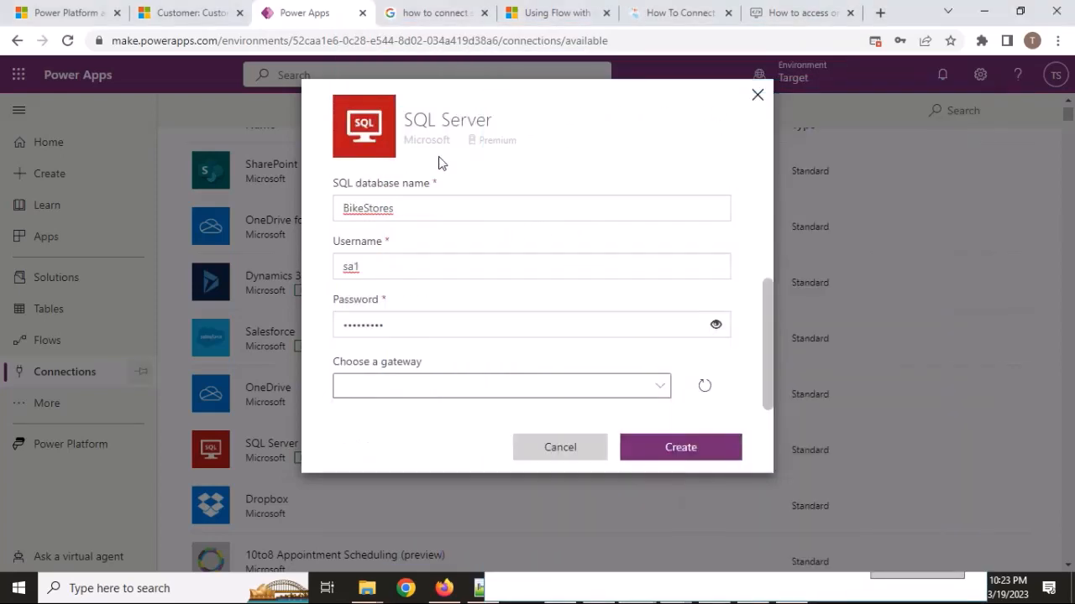
Choose the Sql-migrate gateway and create the SQL Server connection.
{"action": "left_click", "coordinate": [465, 388]}
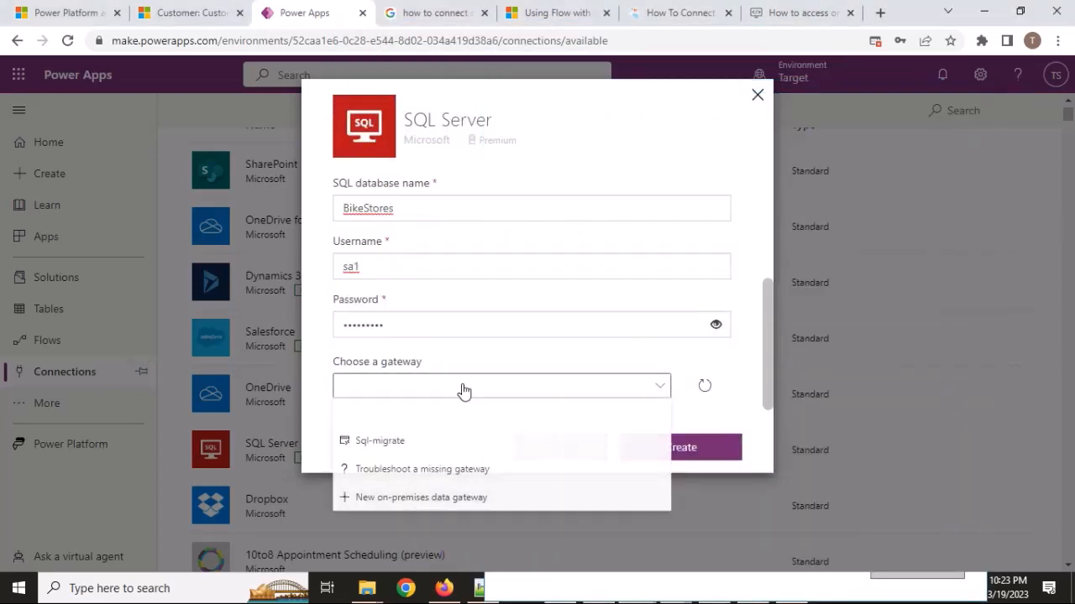
{"action": "left_click", "coordinate": [406, 442]}
{"action": "left_click", "coordinate": [693, 448]}
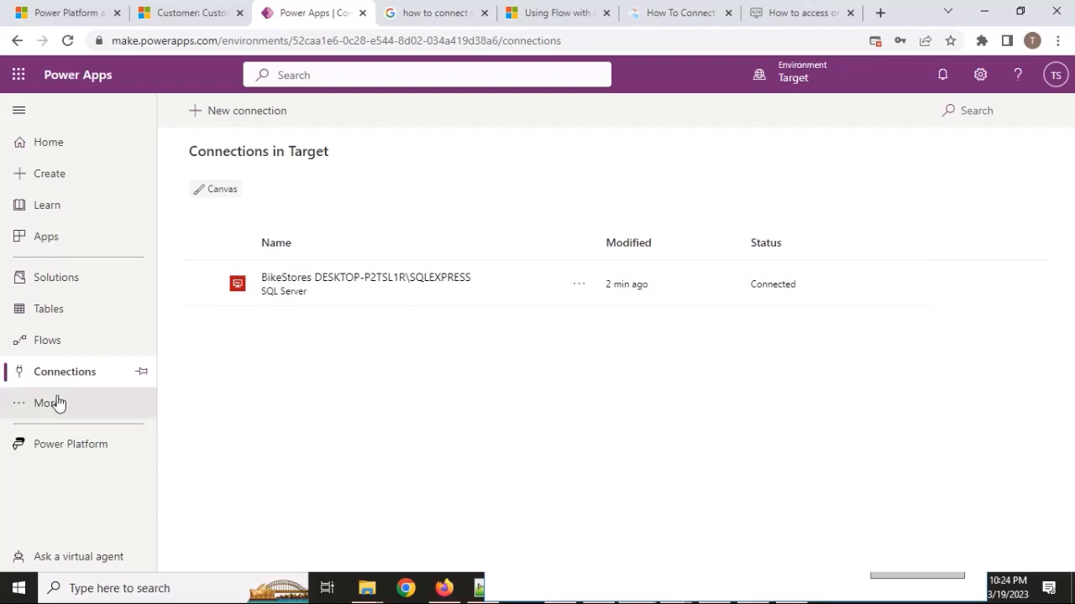
Open the flows of the Target environment, checking the Customer ID field on the Dynamics 365 New Customer form before returning to them.
{"action": "left_click", "coordinate": [103, 338]}
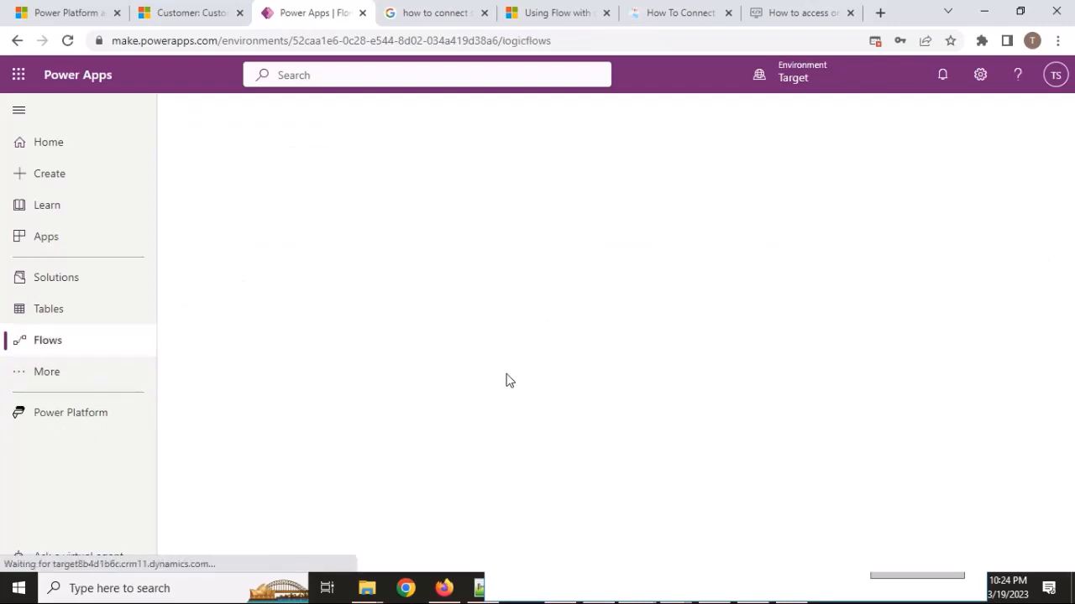
{"action": "left_click", "coordinate": [211, 6]}
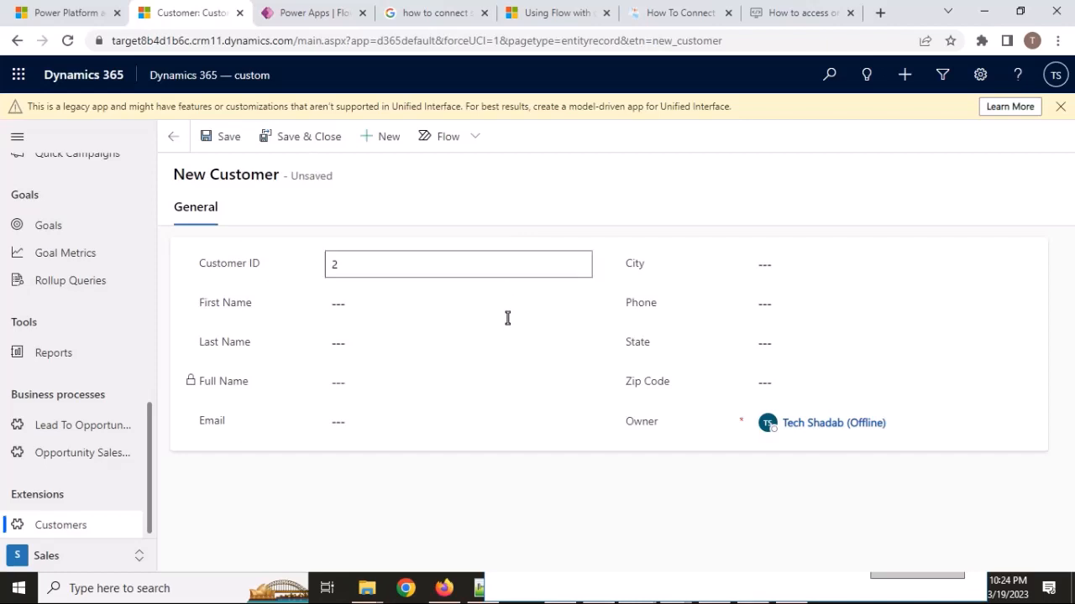
{"action": "left_click", "coordinate": [408, 266]}
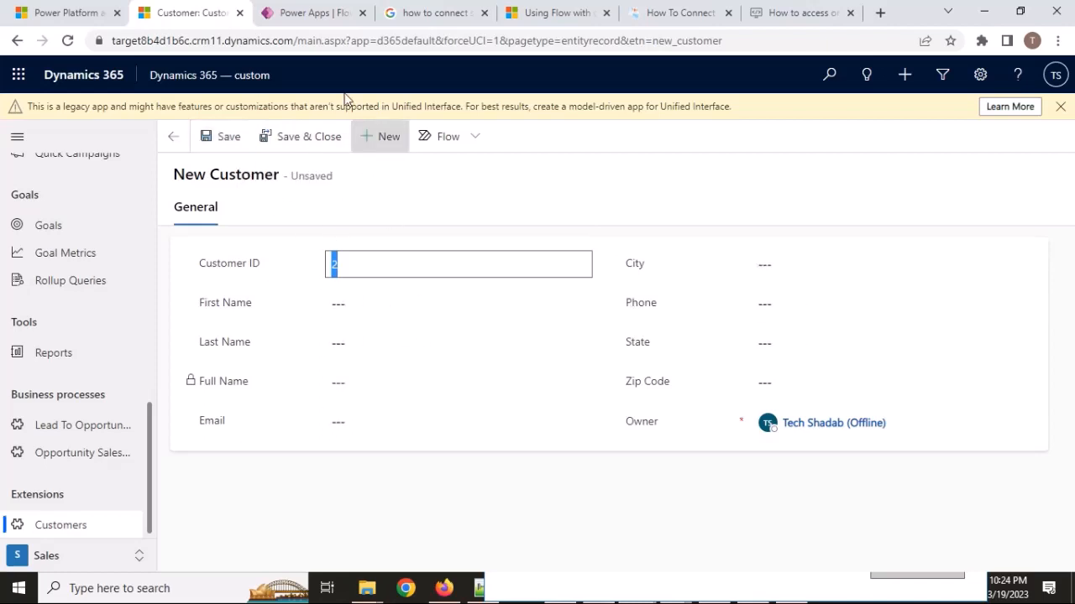
{"action": "left_click", "coordinate": [319, 10]}
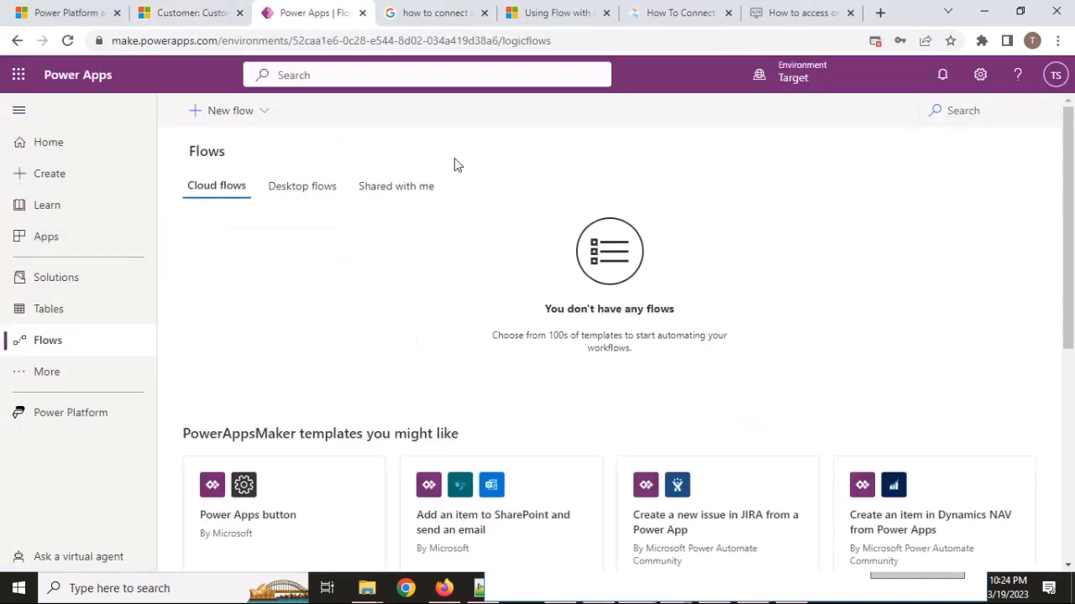
Start a new automated cloud flow and name it "Update data in Customer Entity from SQL Database".
{"action": "left_click", "coordinate": [237, 111]}
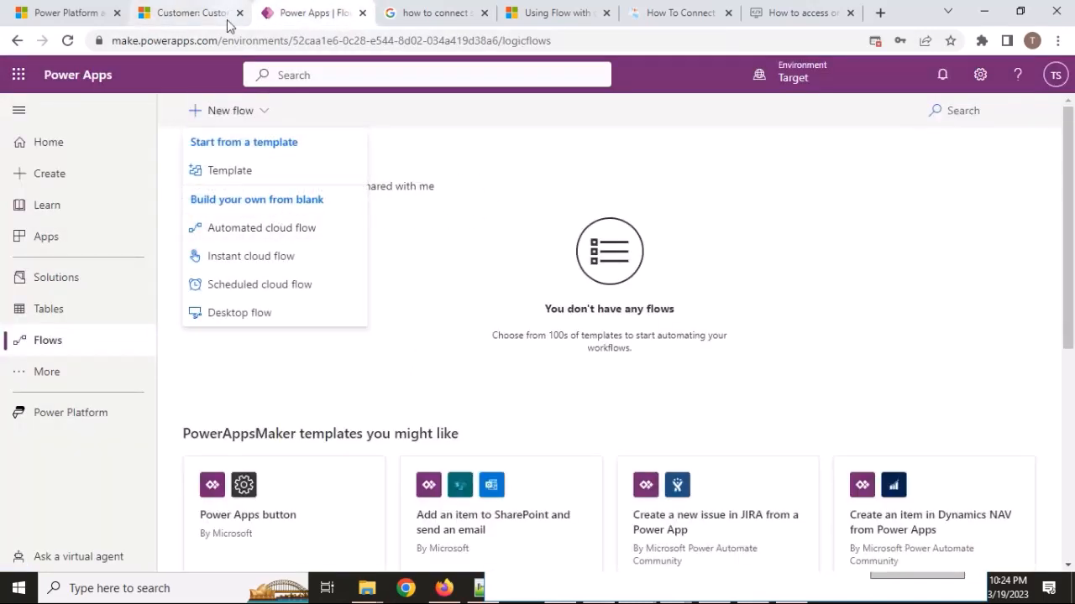
{"action": "left_click", "coordinate": [270, 237]}
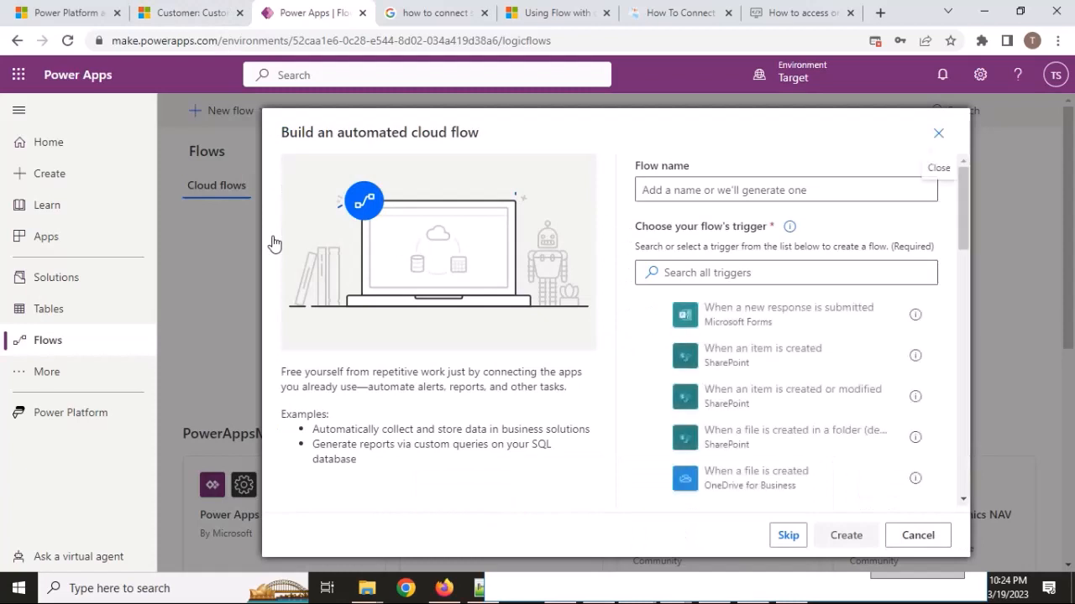
{"action": "left_click", "coordinate": [686, 193]}
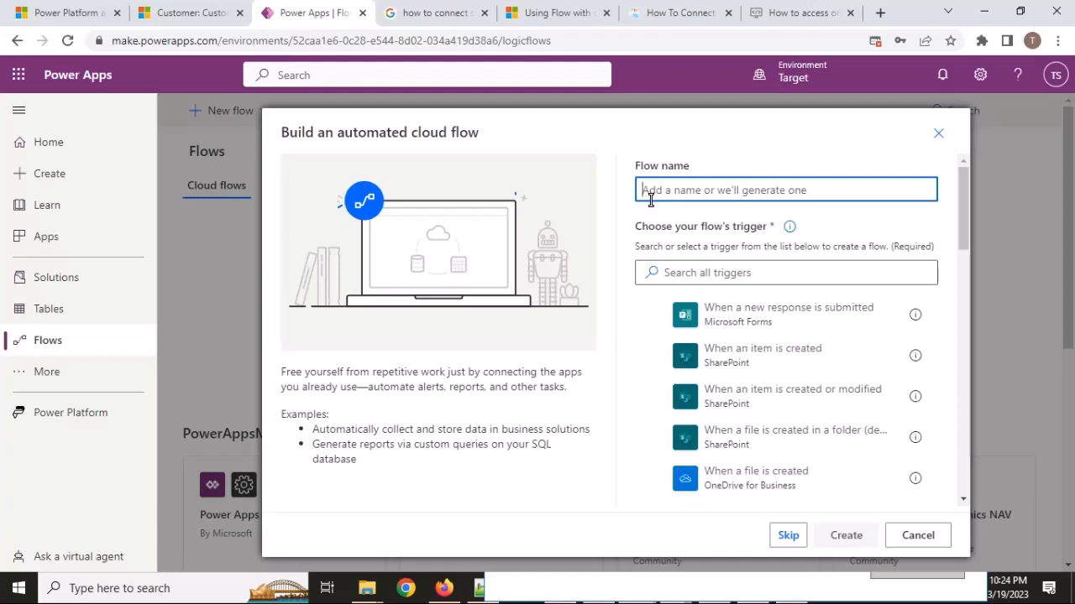
{"action": "left_click", "coordinate": [193, 12]}
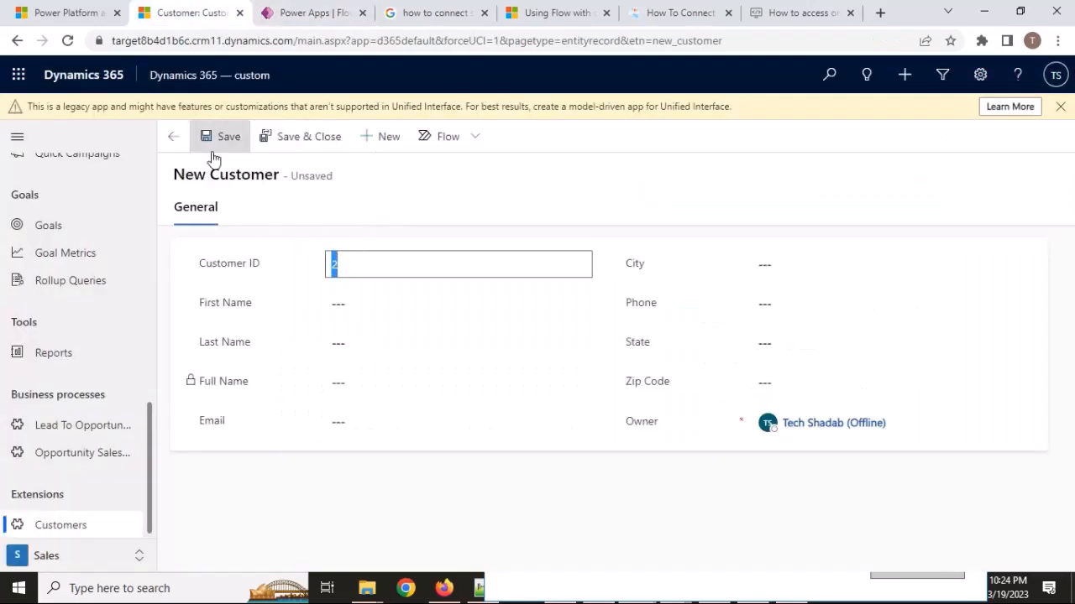
{"action": "left_click", "coordinate": [303, 14]}
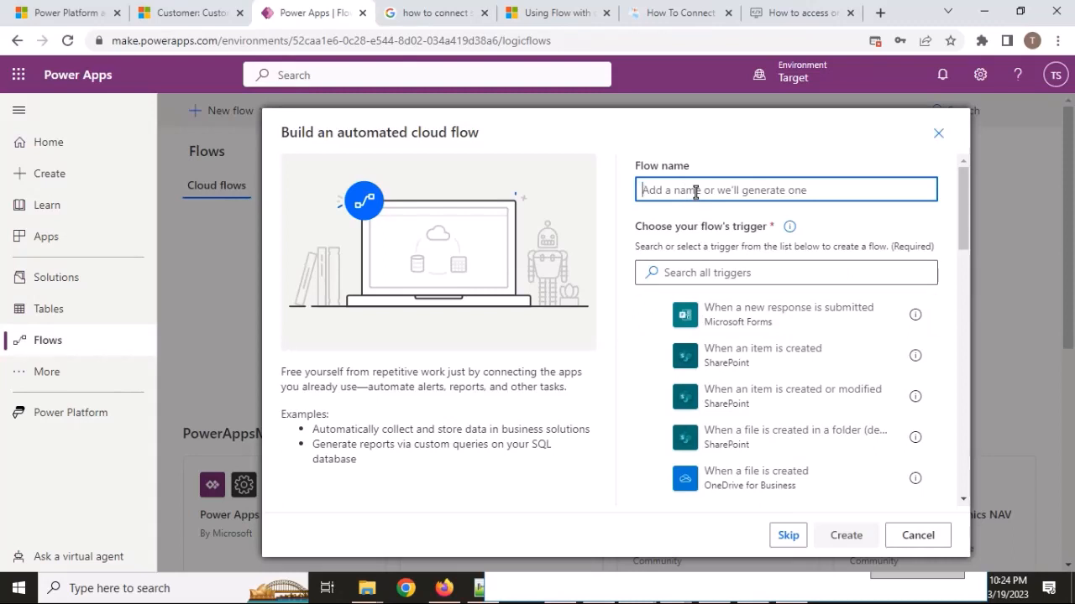
{"action": "type", "text": "Update data in Cu"}
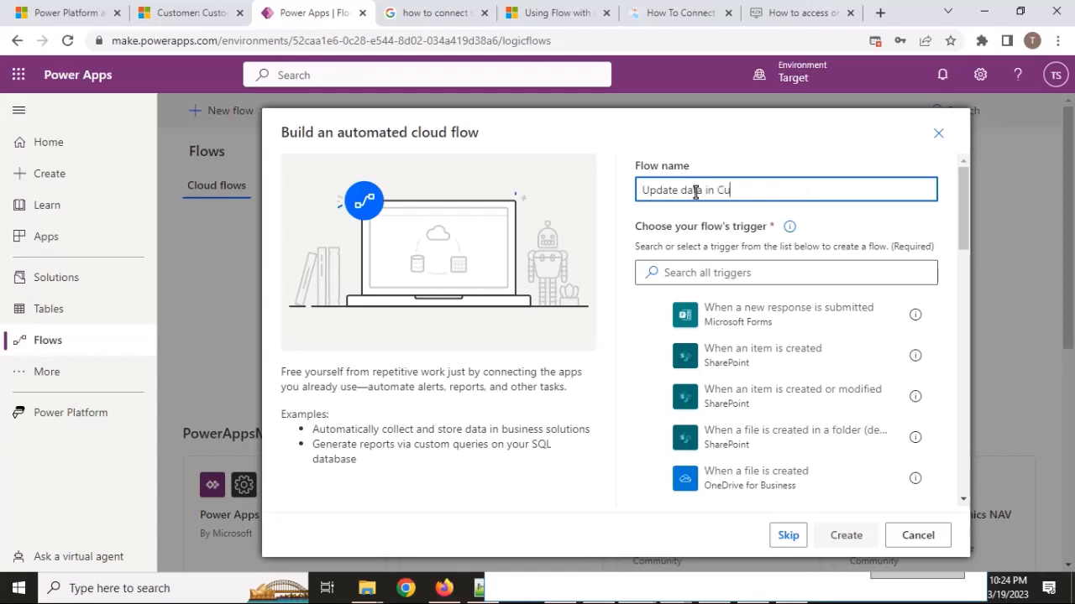
{"action": "key", "text": "BackSpace"}
{"action": "key", "text": "BackSpace"}
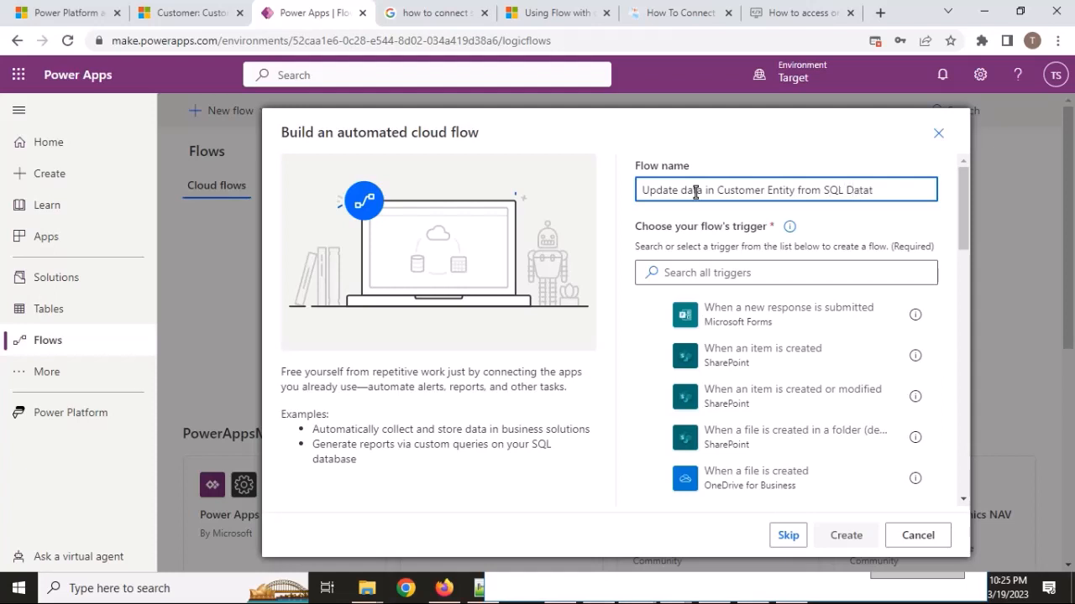
Search the flow's triggers for "when item" and look through the list.
{"action": "key", "text": "Tab"}
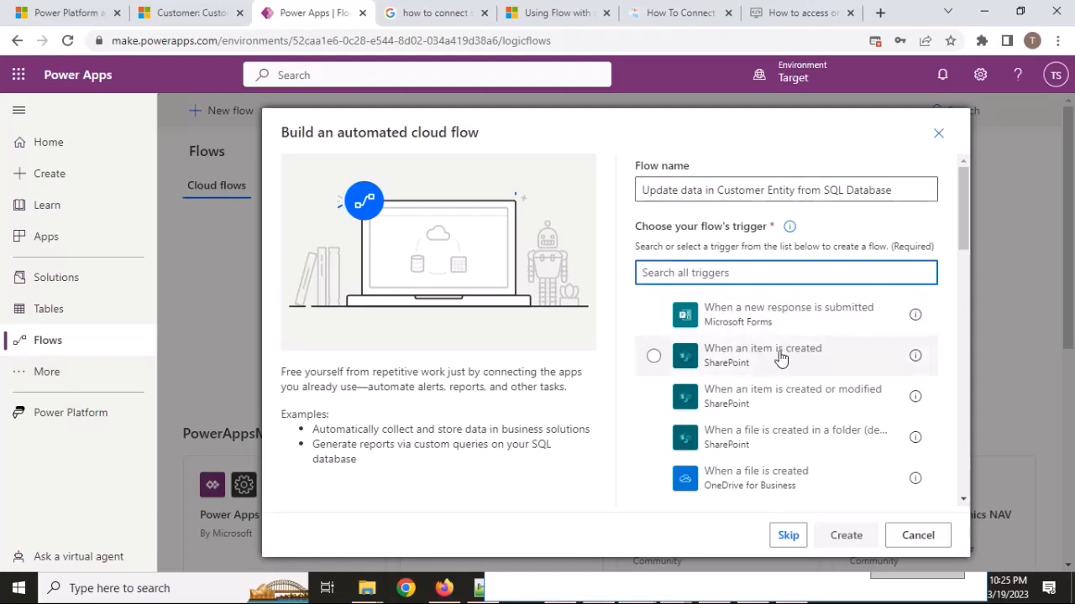
{"action": "type", "text": "when item"}
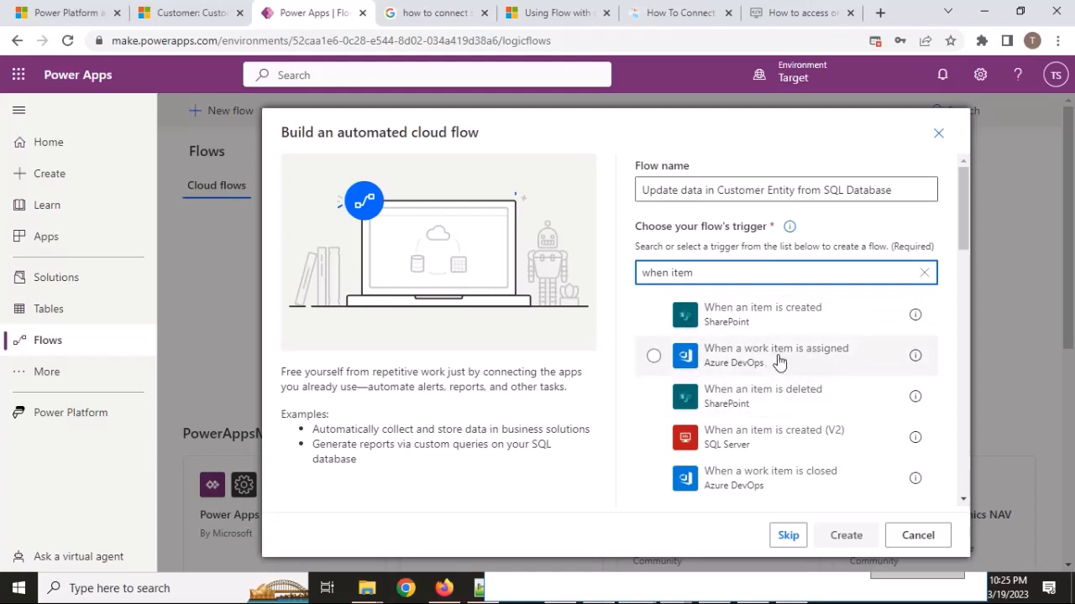
{"action": "scroll", "coordinate": [775, 356], "scroll_direction": "down", "scroll_amount": 5}
{"action": "scroll", "coordinate": [776, 365], "scroll_direction": "down", "scroll_amount": 4}
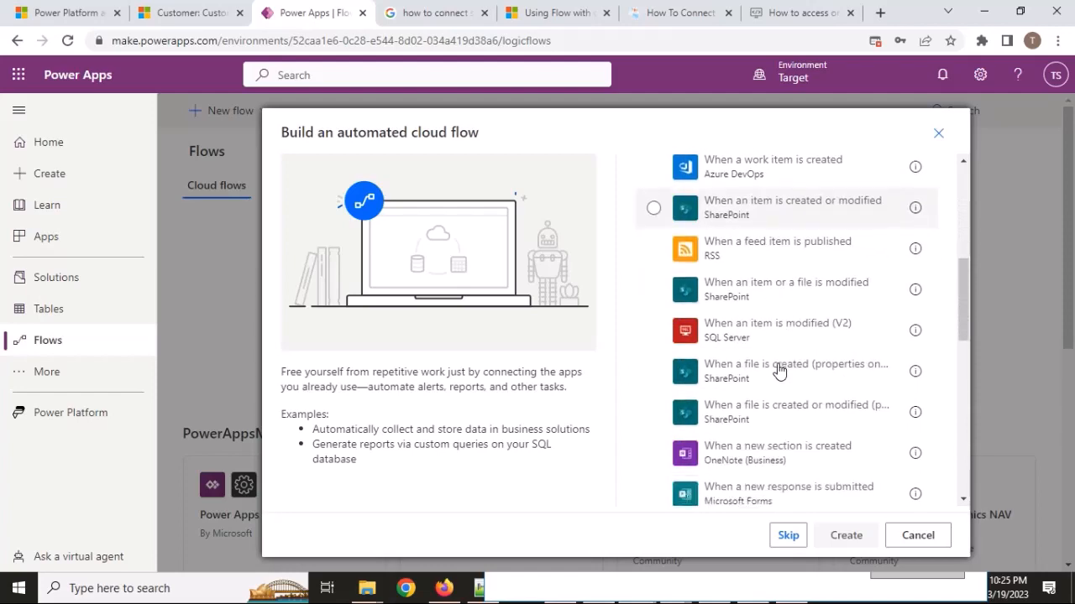
{"action": "scroll", "coordinate": [765, 352], "scroll_direction": "down", "scroll_amount": 7}
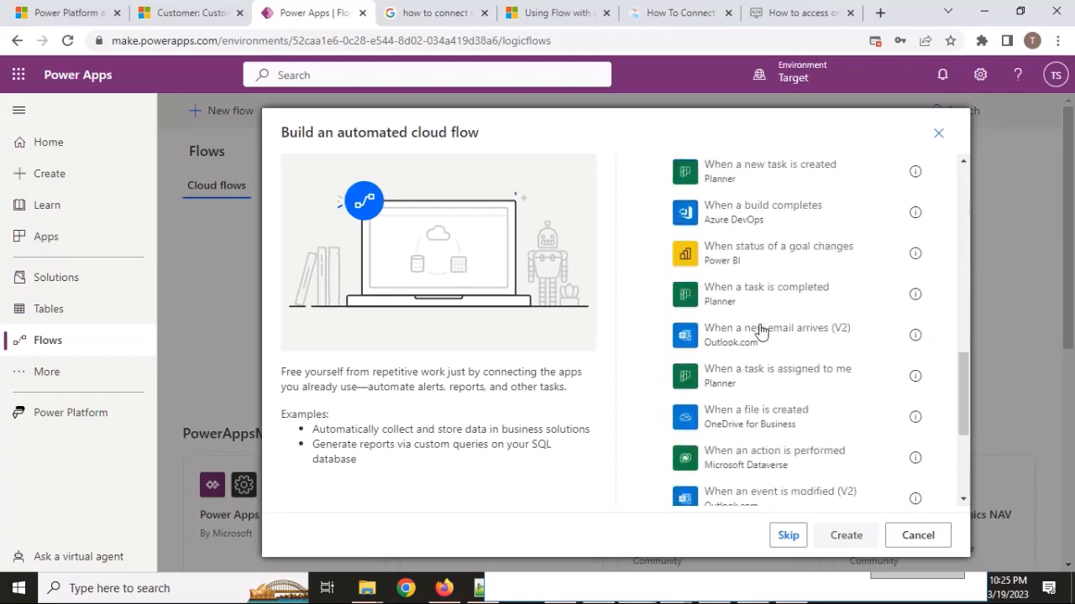
{"action": "scroll", "coordinate": [756, 319], "scroll_direction": "up", "scroll_amount": 15}
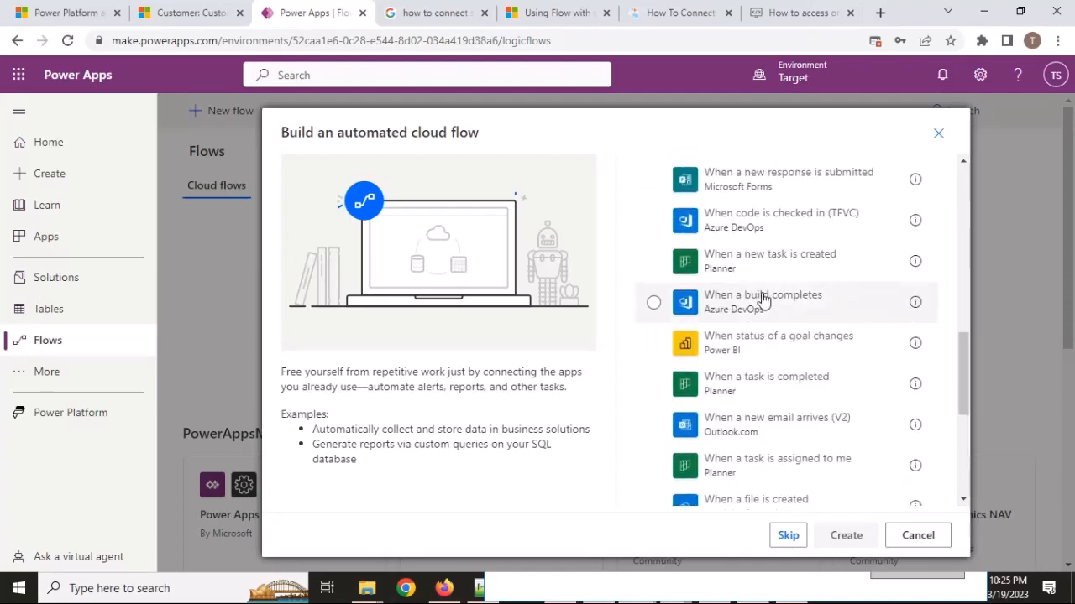
Find the Microsoft Dataverse trigger "When a row is added, modified or deleted", create the flow with it and sign in to Dataverse.
{"action": "left_click_drag", "start_coordinate": [761, 272], "coordinate": [636, 292]}
{"action": "type", "text": "da"}
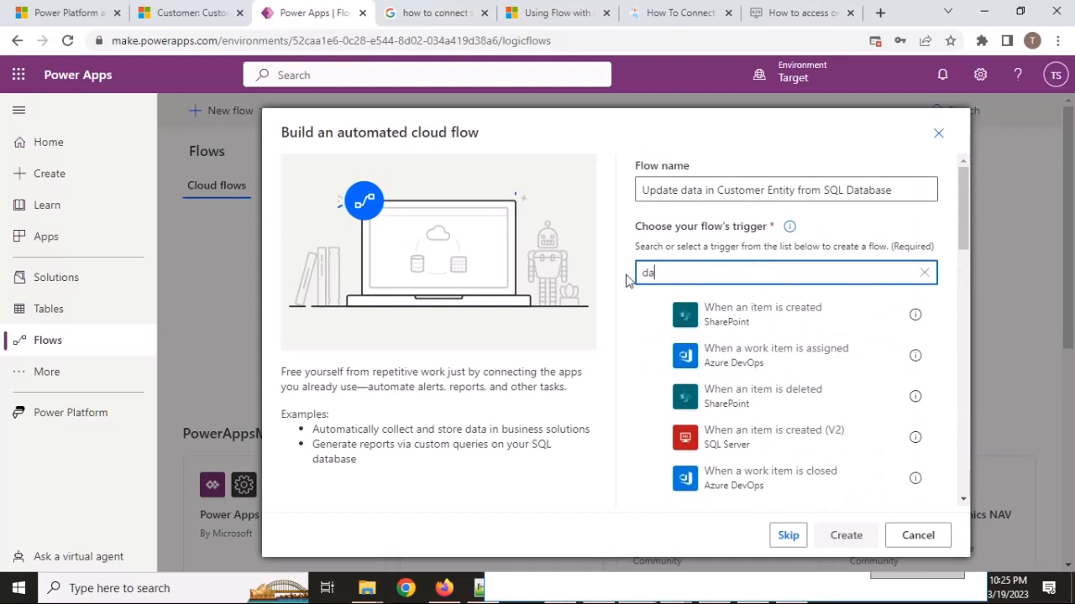
{"action": "type", "text": "taverse"}
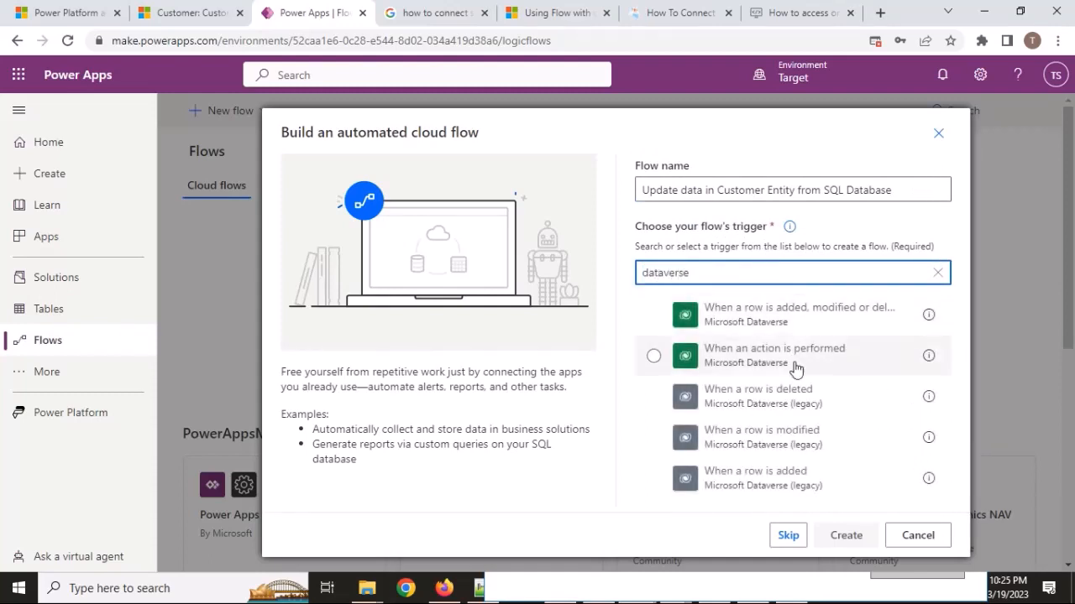
{"action": "left_click", "coordinate": [750, 324]}
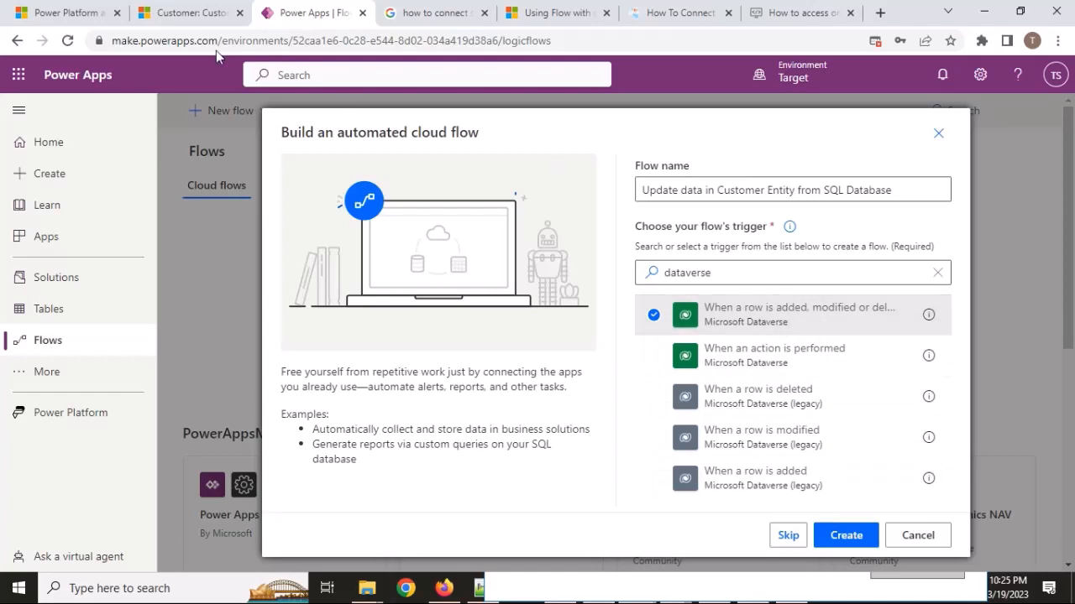
{"action": "left_click", "coordinate": [180, 10]}
{"action": "left_click", "coordinate": [302, 10]}
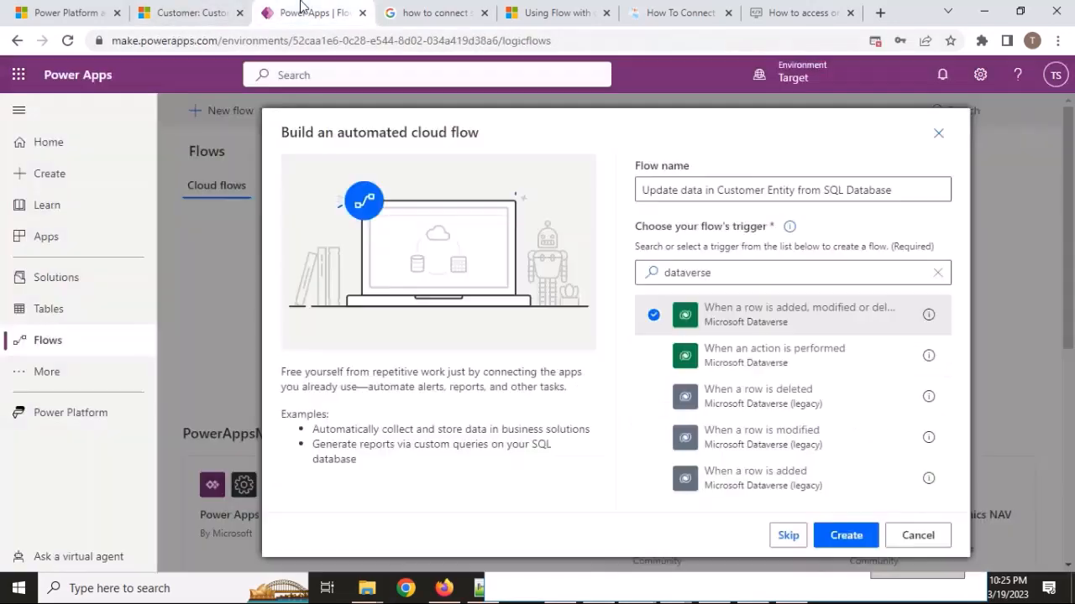
{"action": "left_click", "coordinate": [849, 536]}
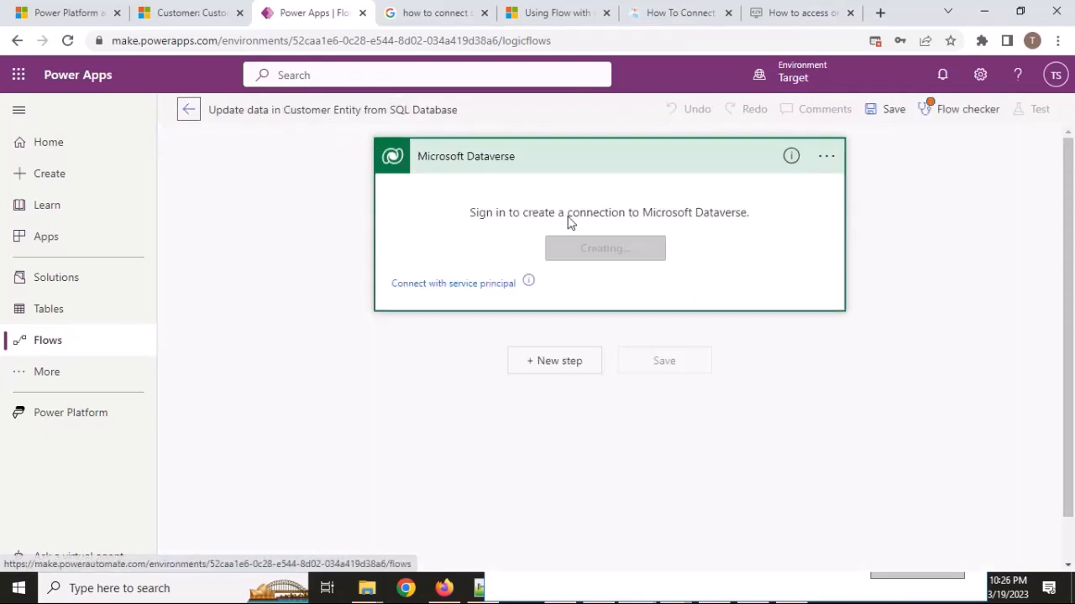
{"action": "left_click", "coordinate": [596, 251]}
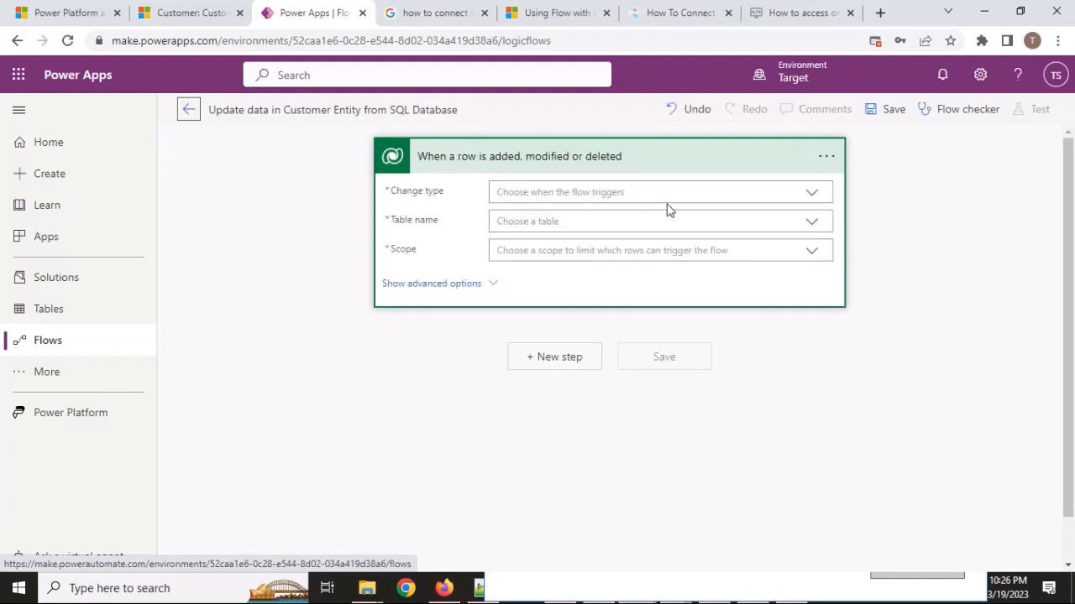
Set the trigger's change type to Added, reviewing the other change types and the Dynamics 365 New Customer form.
{"action": "left_click", "coordinate": [810, 196]}
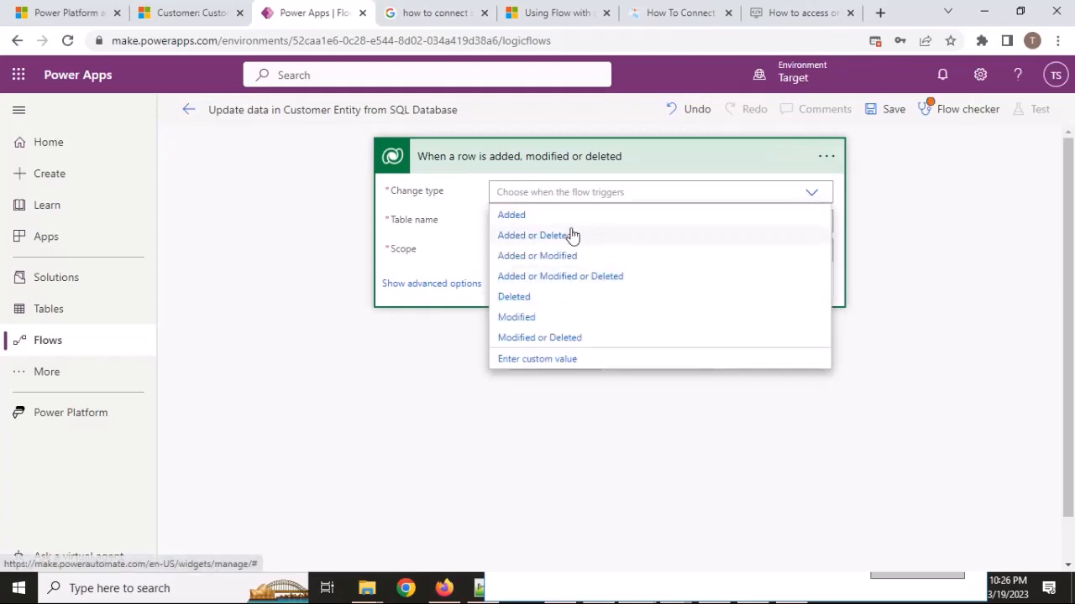
{"action": "left_click", "coordinate": [513, 216]}
{"action": "left_click", "coordinate": [712, 221]}
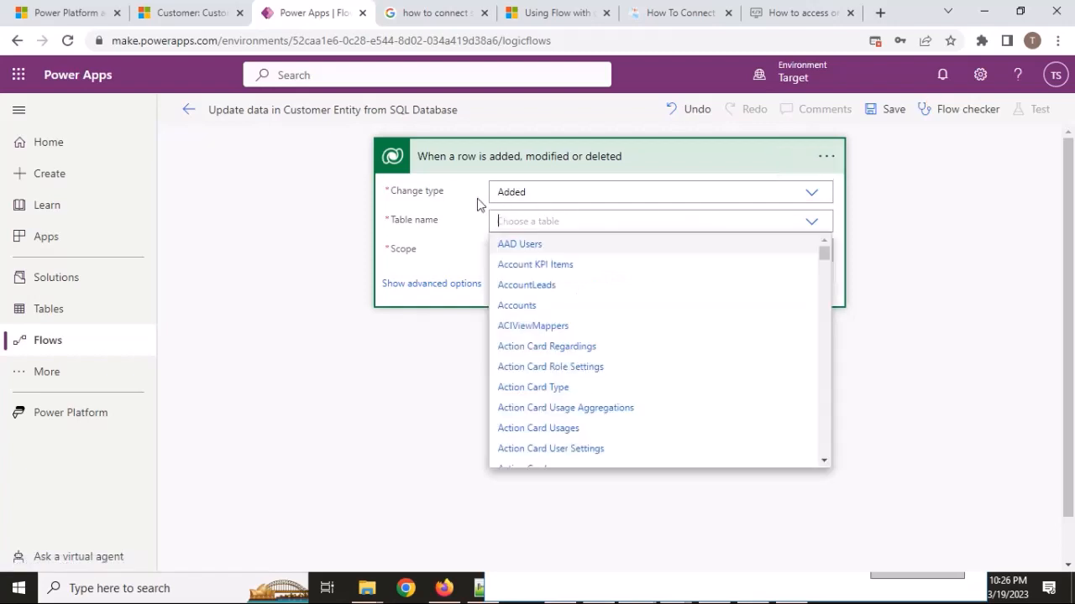
{"action": "left_click", "coordinate": [543, 193]}
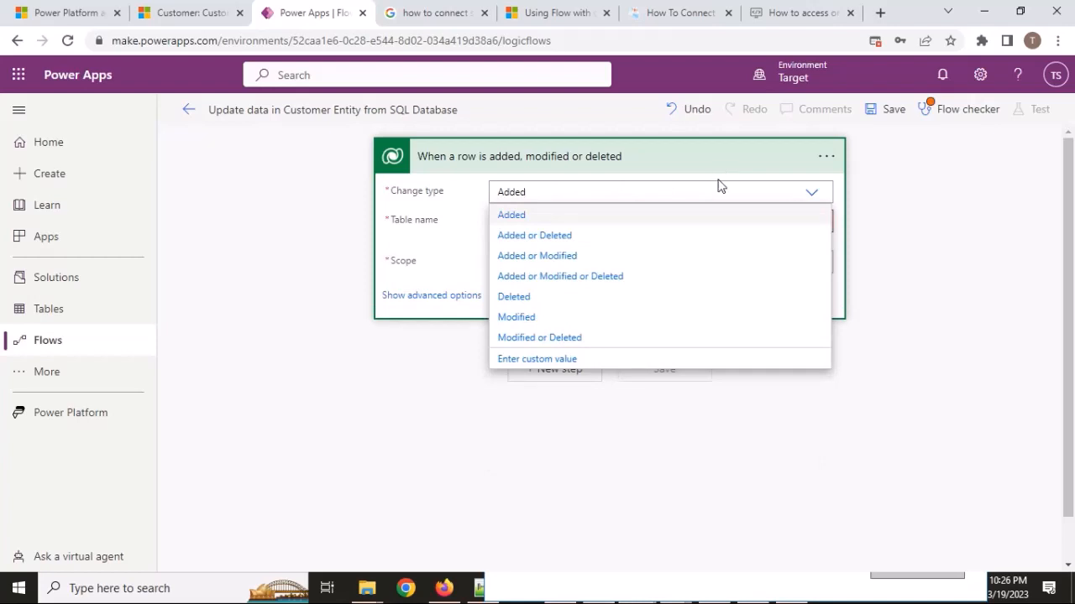
{"action": "left_click", "coordinate": [476, 203]}
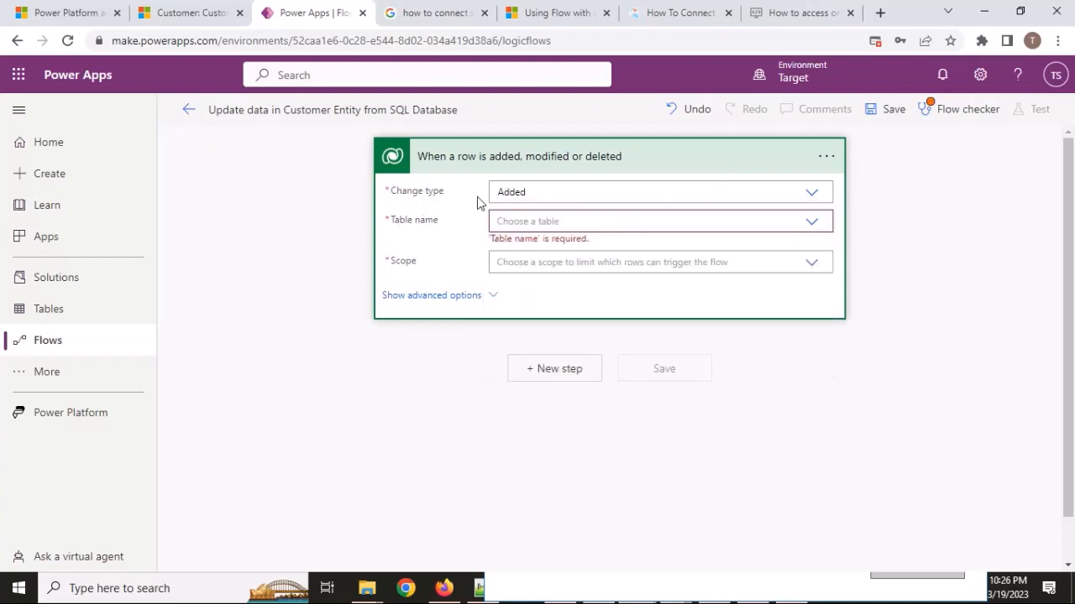
{"action": "left_click", "coordinate": [225, 9]}
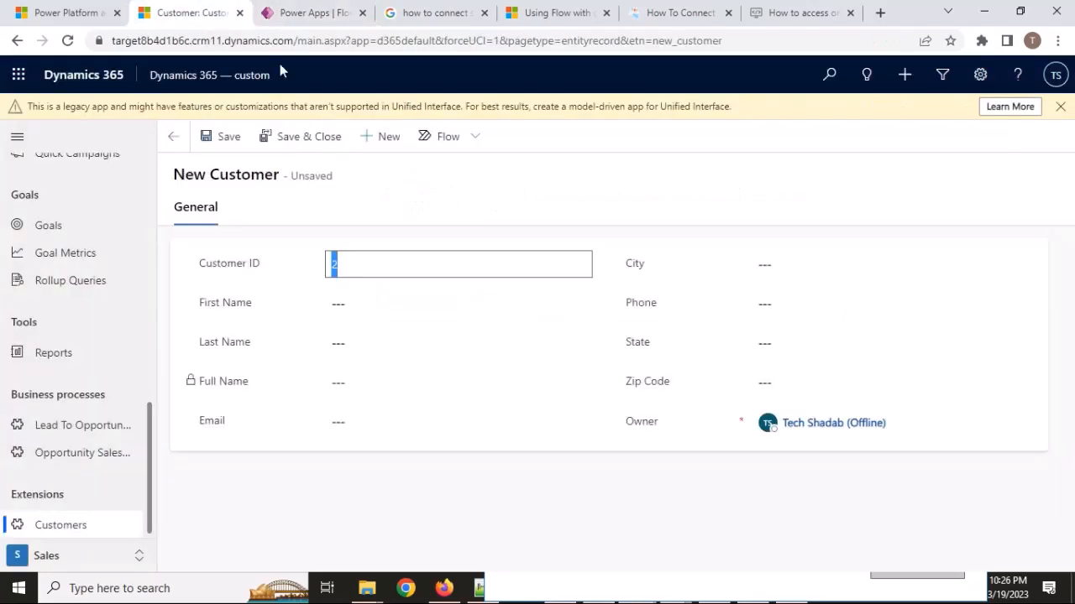
{"action": "left_click", "coordinate": [312, 8]}
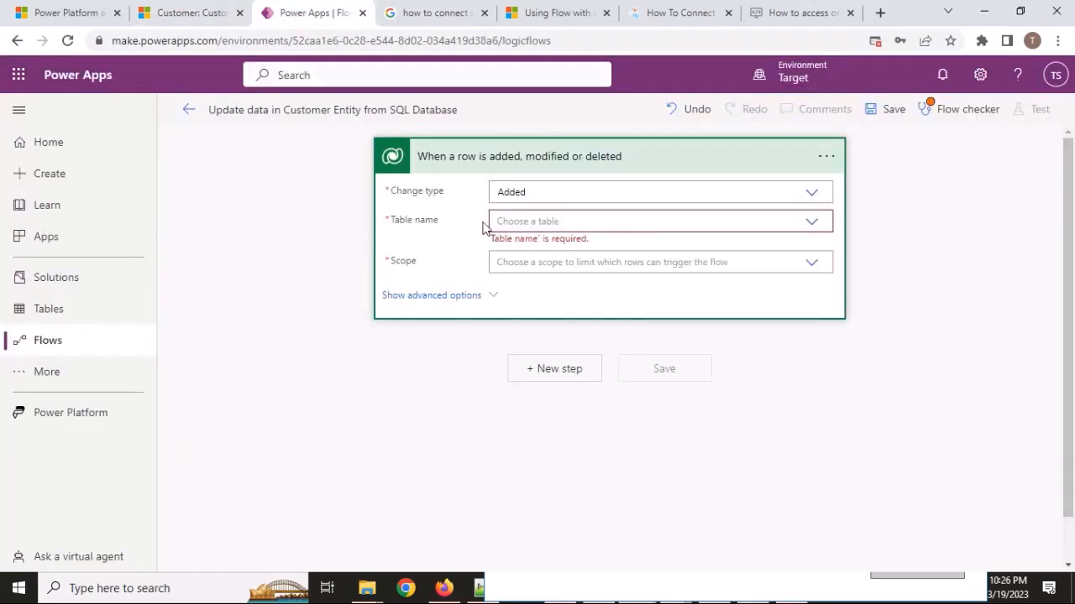
{"action": "left_click", "coordinate": [737, 182]}
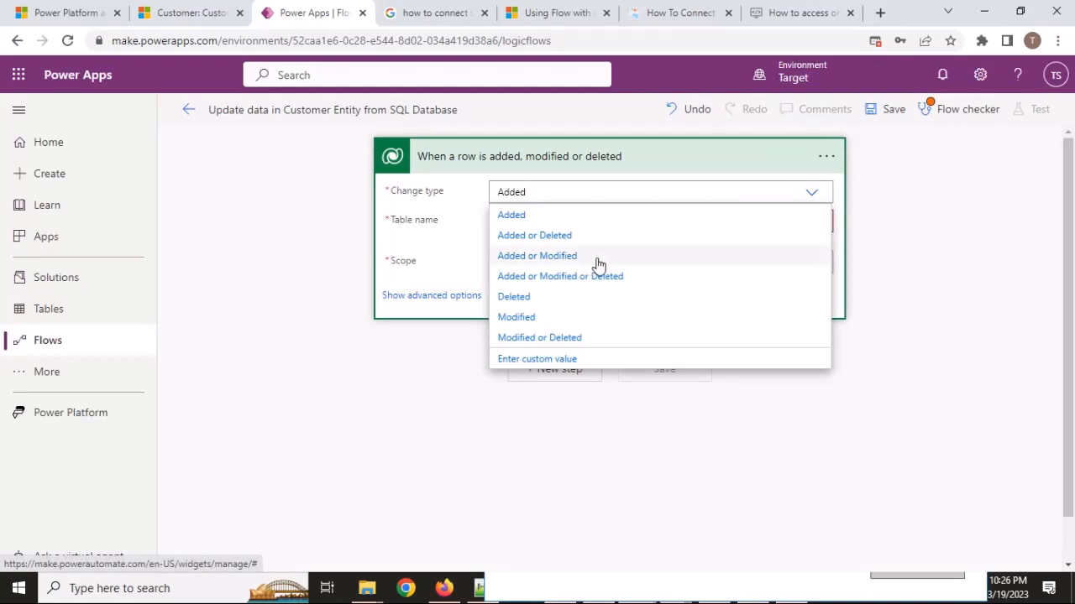
{"action": "left_click", "coordinate": [437, 223]}
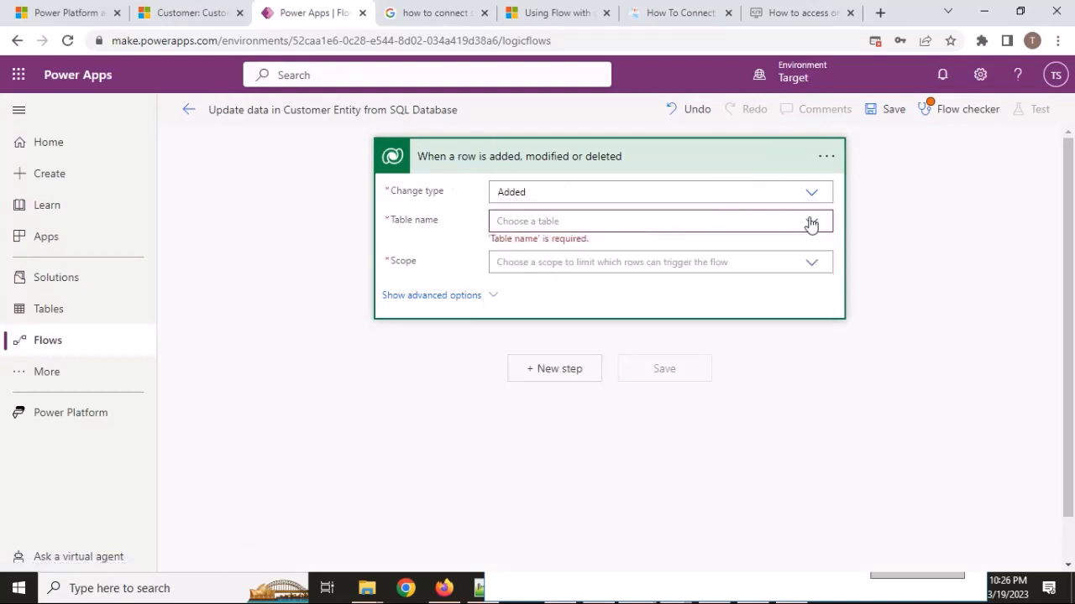
Set the trigger's table name to Customers and its scope to Organization.
{"action": "left_click", "coordinate": [667, 227]}
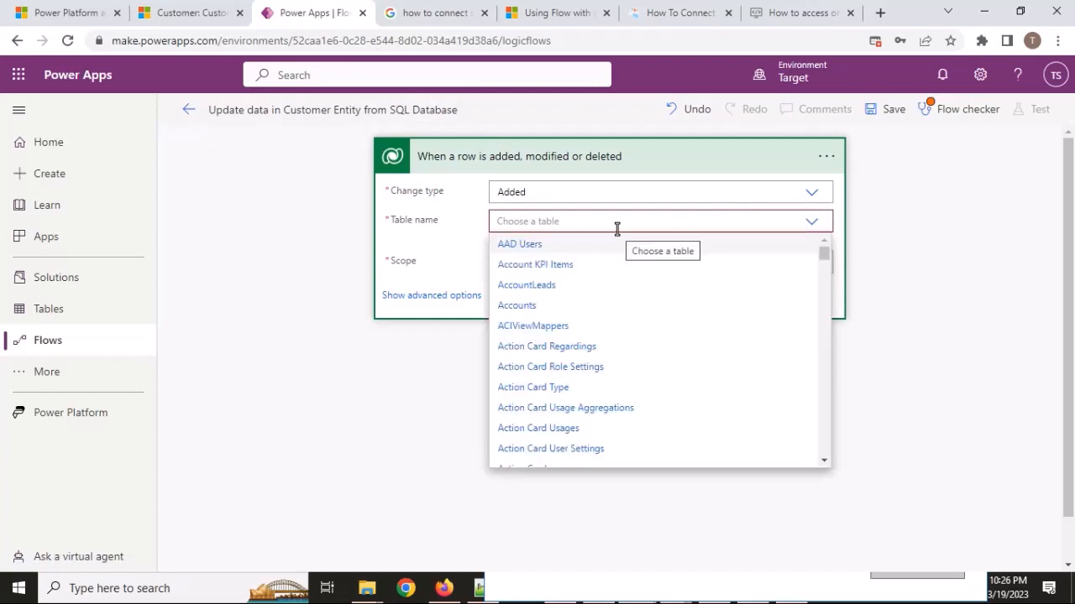
{"action": "type", "text": "customers"}
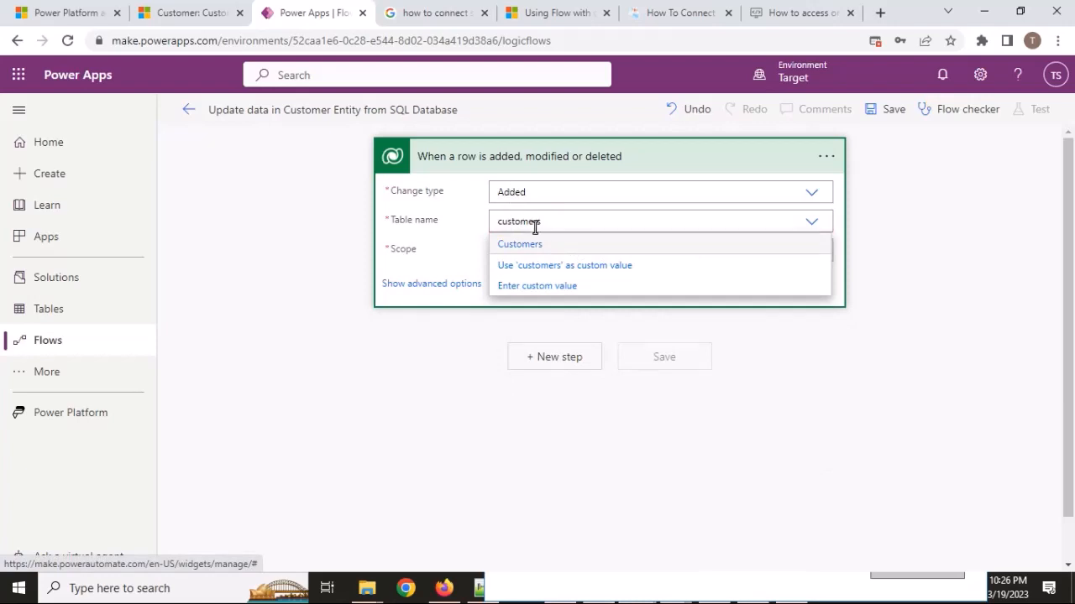
{"action": "left_click", "coordinate": [535, 248]}
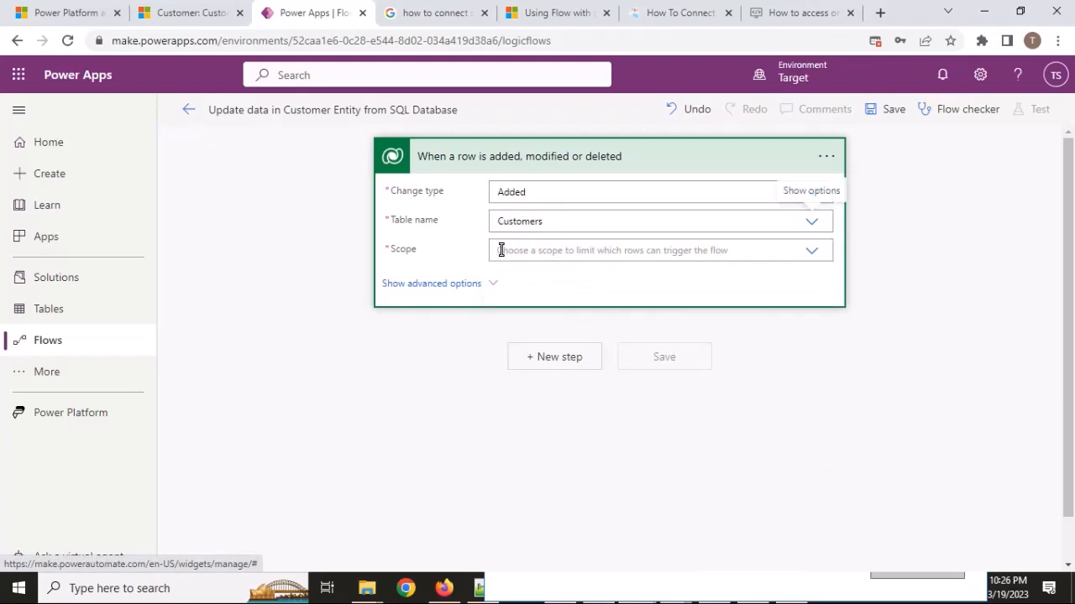
{"action": "left_click", "coordinate": [602, 252]}
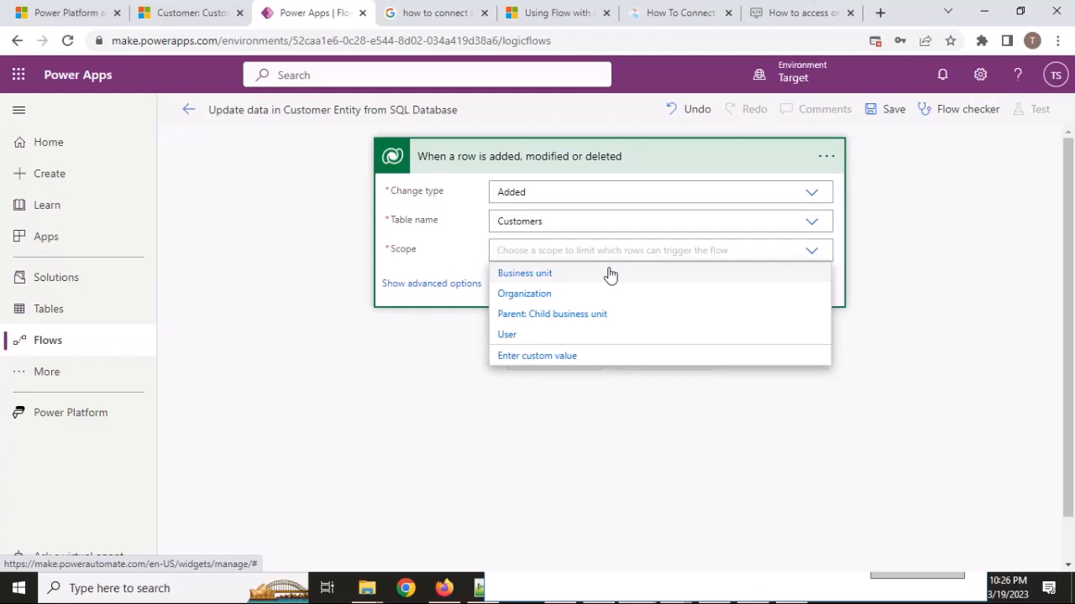
{"action": "left_click", "coordinate": [558, 295]}
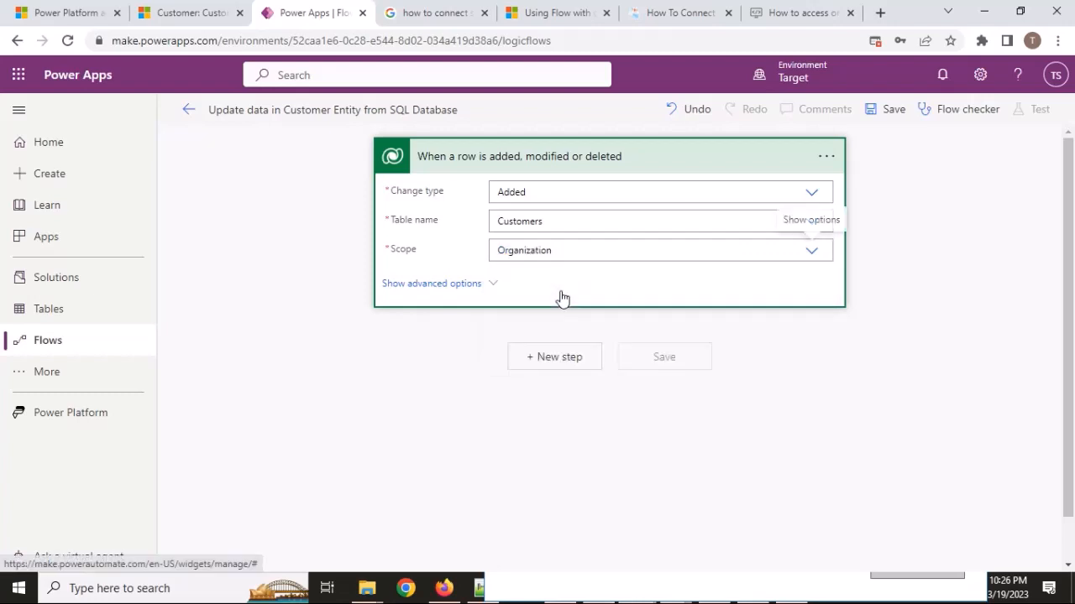
Review the trigger's advanced options, collapse the trigger and switch to the Dynamics 365 New Customer form.
{"action": "left_click", "coordinate": [487, 285]}
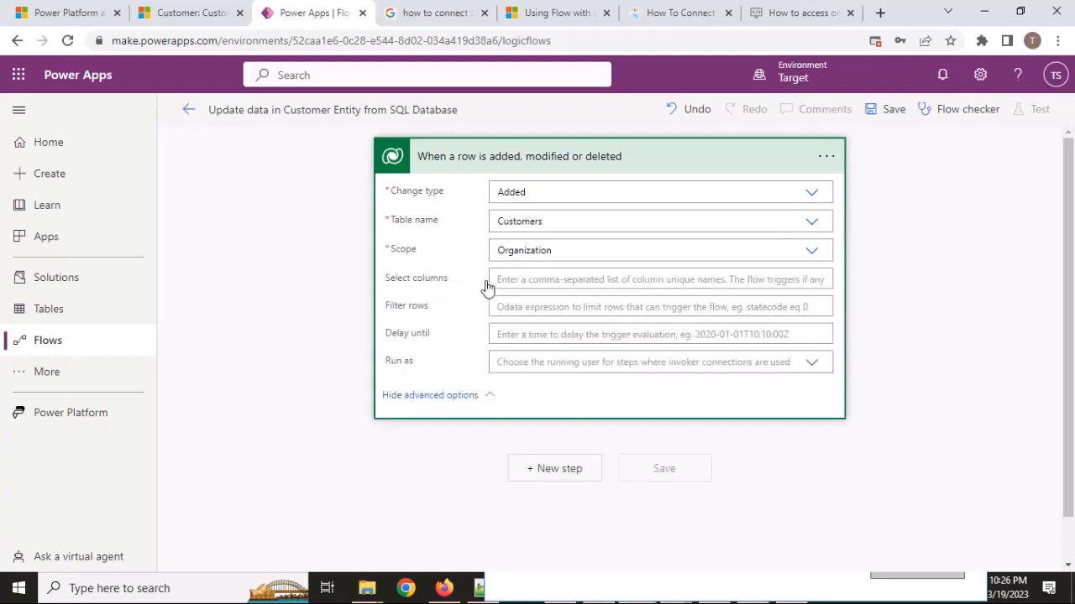
{"action": "left_click", "coordinate": [550, 162]}
{"action": "left_click", "coordinate": [550, 162]}
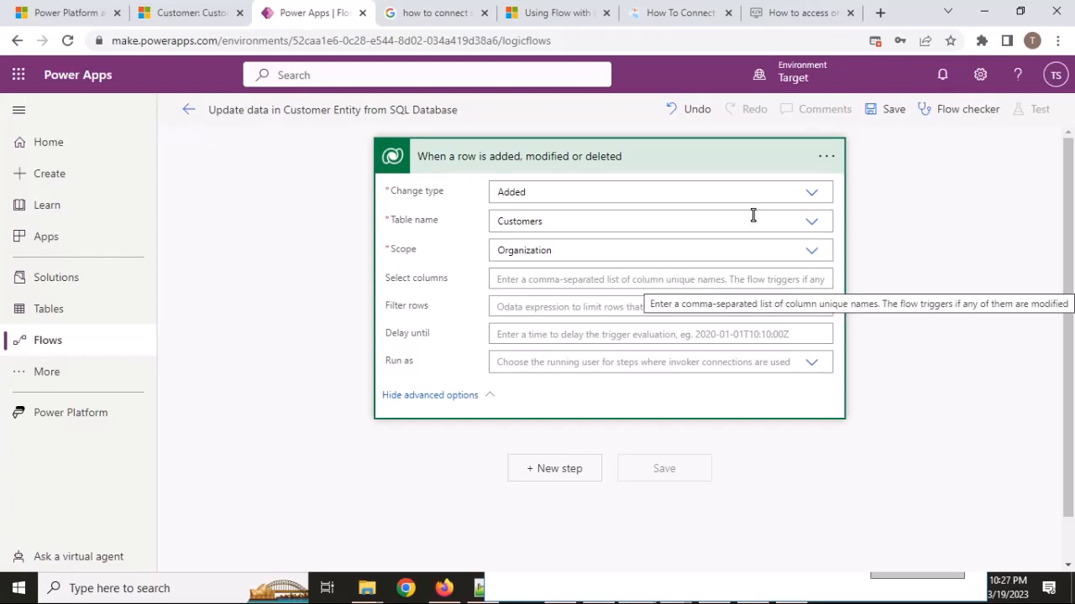
{"action": "left_click", "coordinate": [705, 160]}
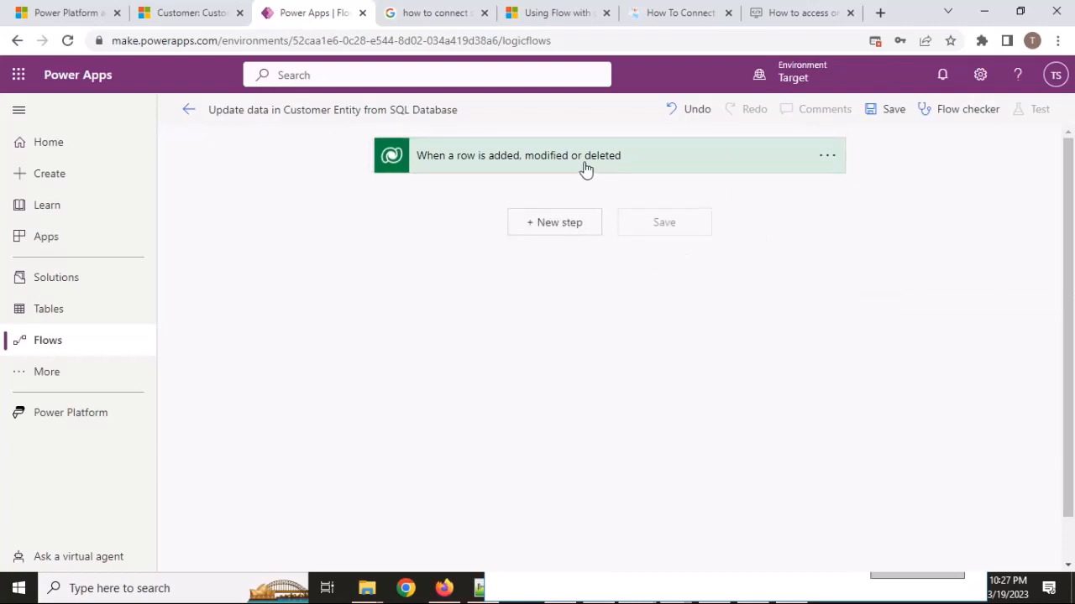
{"action": "left_click", "coordinate": [183, 11]}
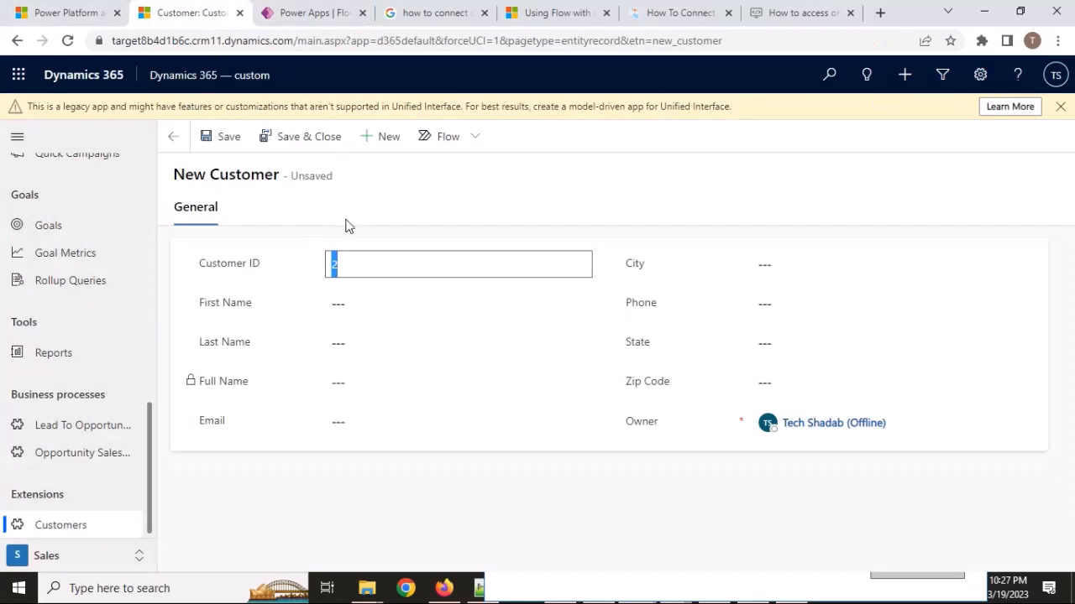
Return to the Power Apps flow and review the settings of its row-added trigger.
{"action": "left_click", "coordinate": [312, 13]}
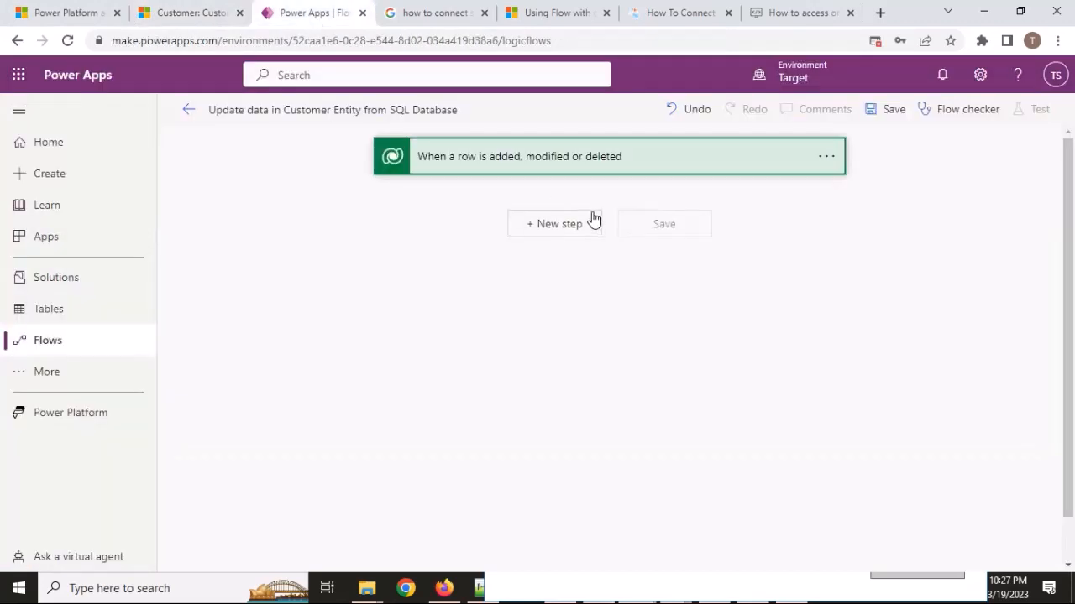
{"action": "left_click", "coordinate": [597, 172]}
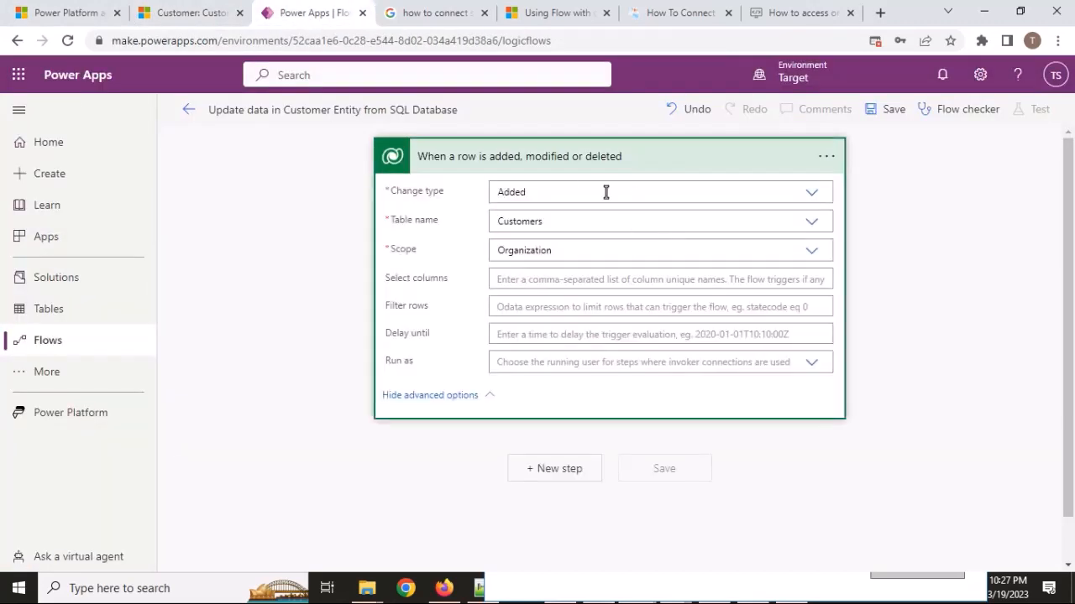
{"action": "left_click", "coordinate": [564, 174]}
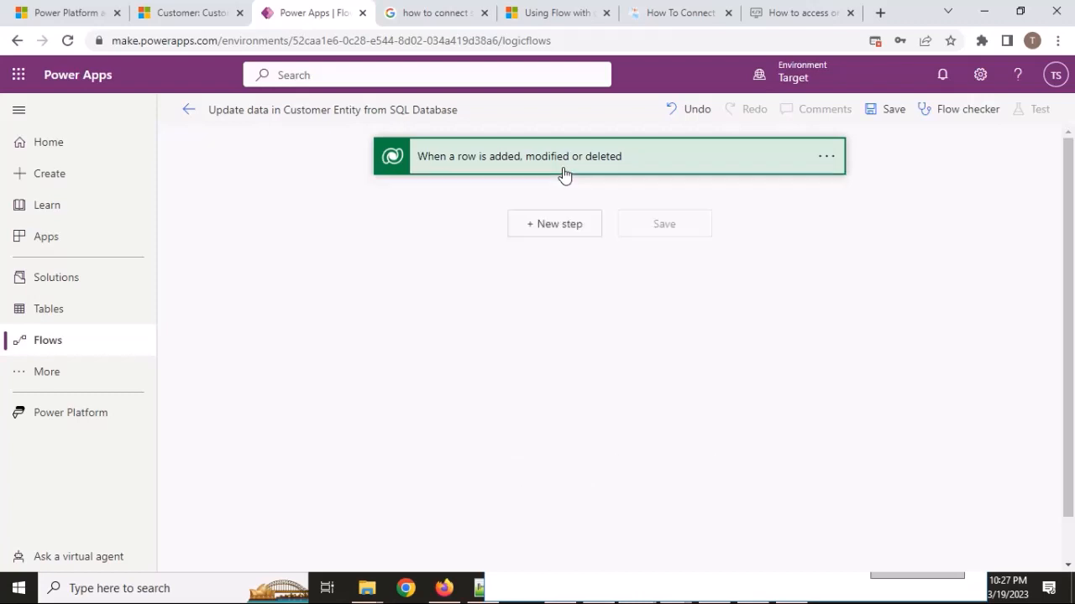
Add a new step below the trigger, search for sql and browse the actions of the SQL Server connector.
{"action": "left_click", "coordinate": [568, 221]}
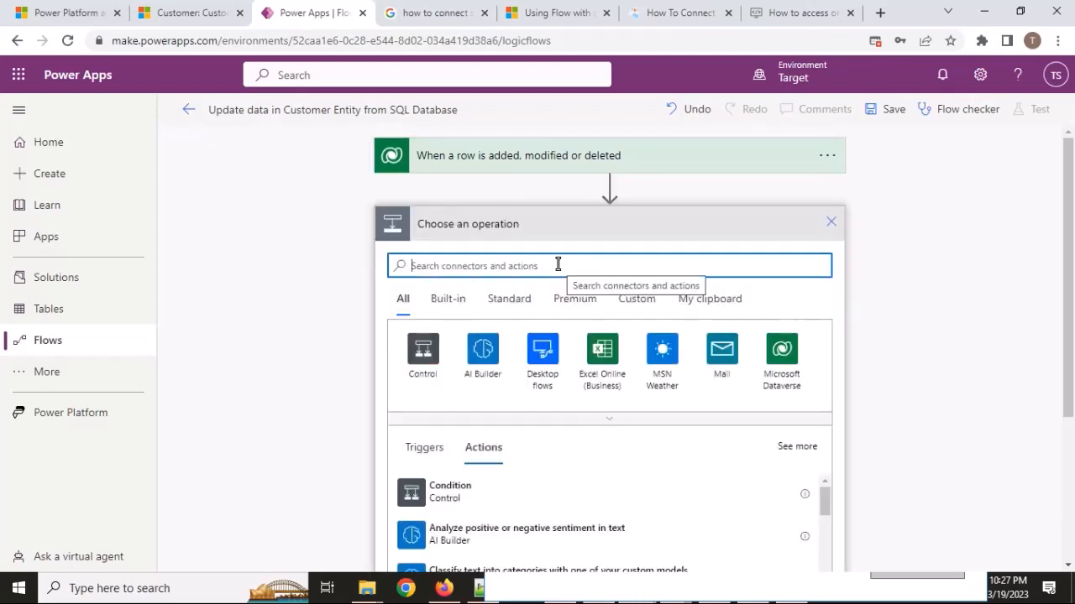
{"action": "type", "text": "sql"}
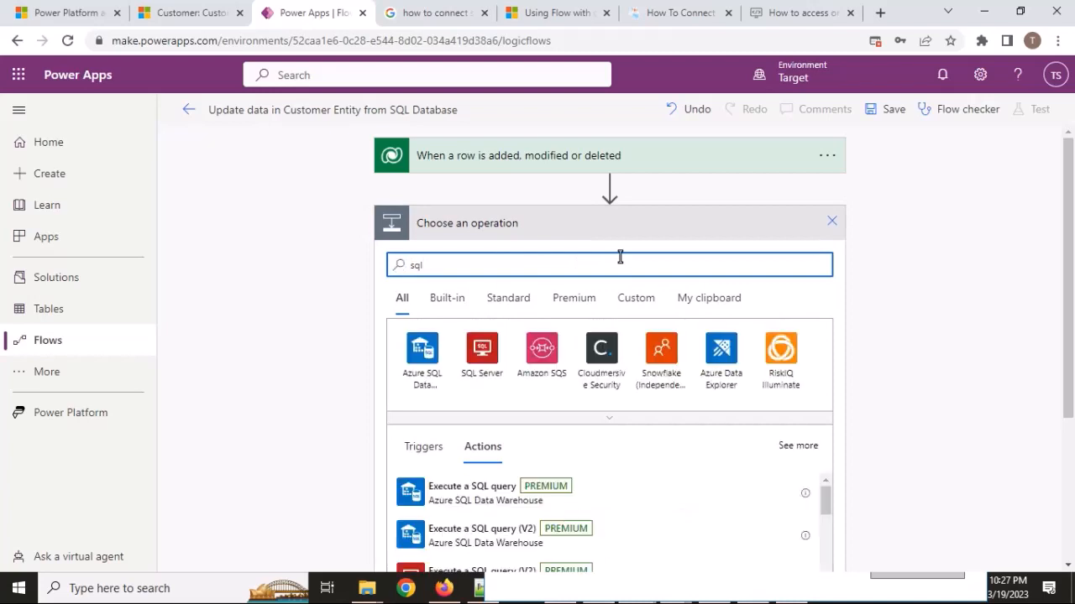
{"action": "left_click", "coordinate": [485, 360]}
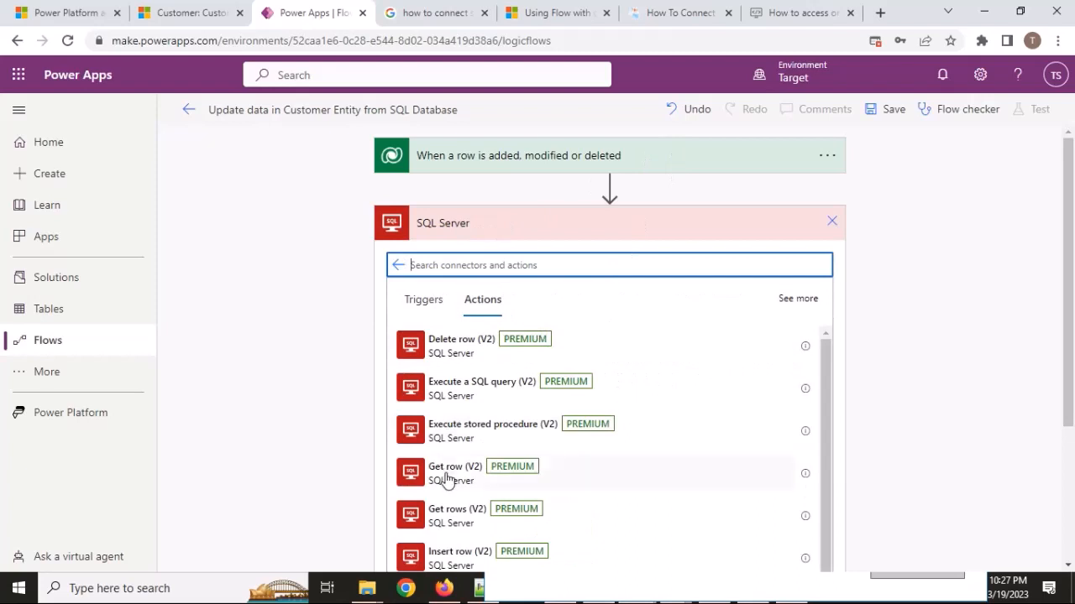
{"action": "scroll", "coordinate": [543, 403], "scroll_direction": "down", "scroll_amount": 2}
{"action": "scroll", "coordinate": [482, 383], "scroll_direction": "up", "scroll_amount": 2}
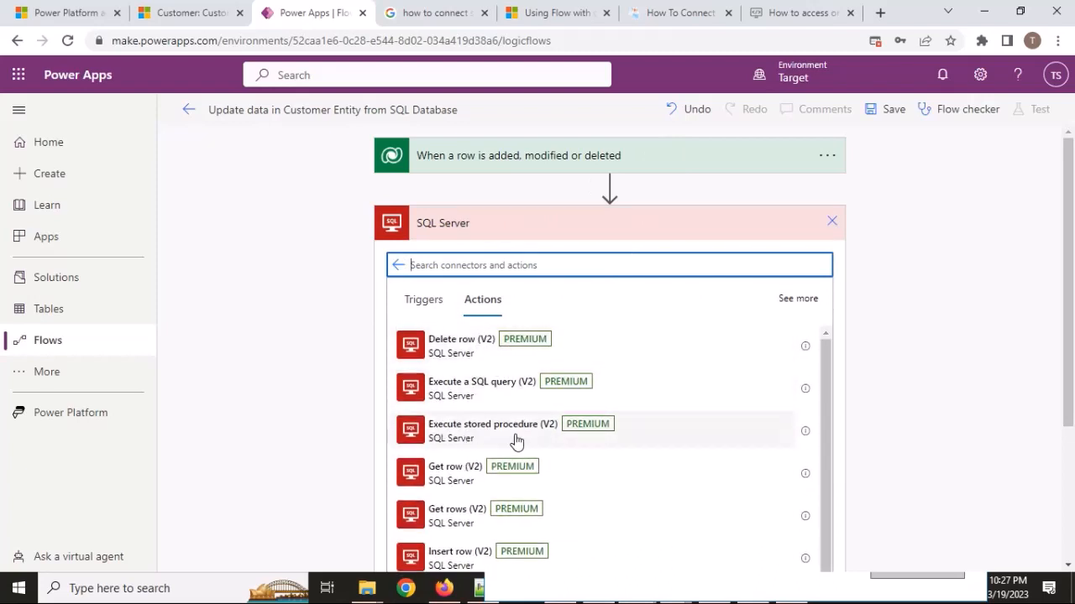
{"action": "scroll", "coordinate": [527, 395], "scroll_direction": "down", "scroll_amount": 2}
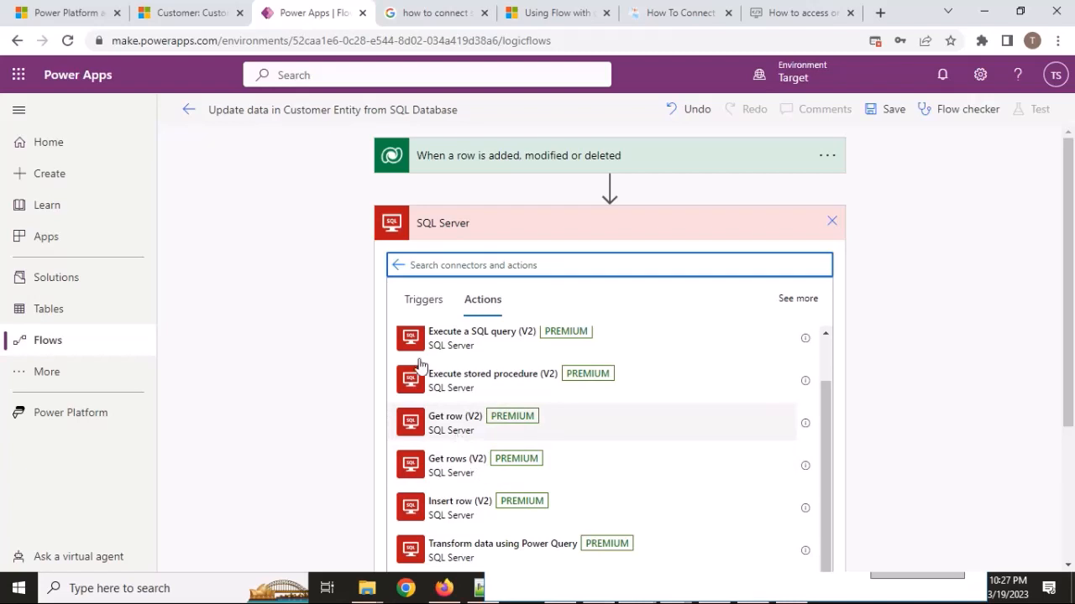
Check the Customer ID on the Dynamics 365 New Customer form, then switch to SQL Server Management Studio and dismiss its connection dialog.
{"action": "left_click", "coordinate": [187, 13]}
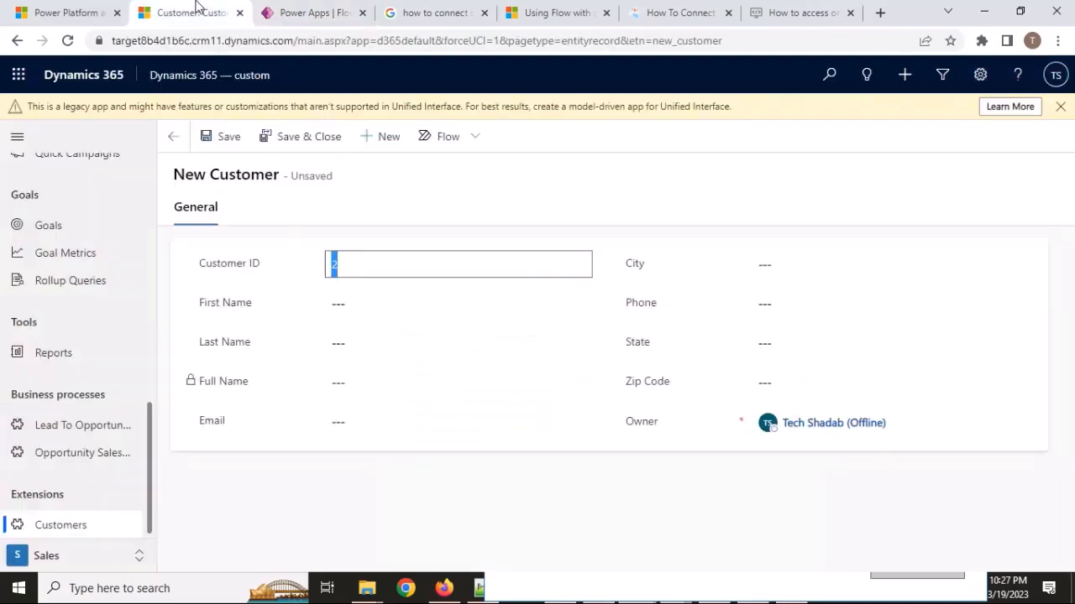
{"action": "left_click", "coordinate": [374, 263]}
{"action": "left_click_drag", "start_coordinate": [380, 264], "coordinate": [321, 288]}
{"action": "key", "text": "alt+Tab"}
{"action": "key", "text": "alt+Tab"}
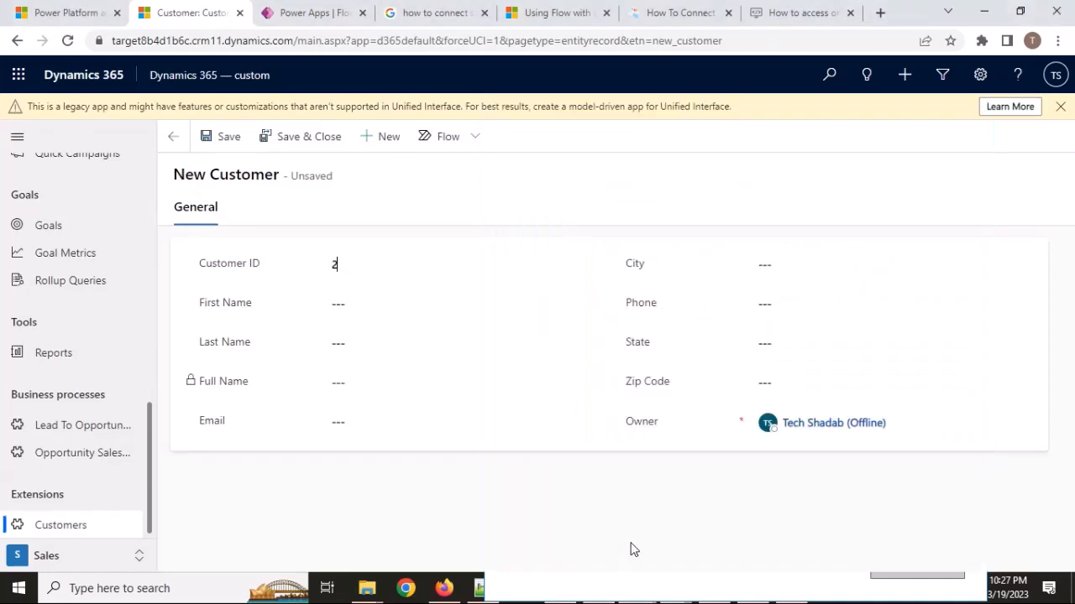
{"action": "key", "text": "alt+Tab"}
{"action": "key", "text": "alt+Tab"}
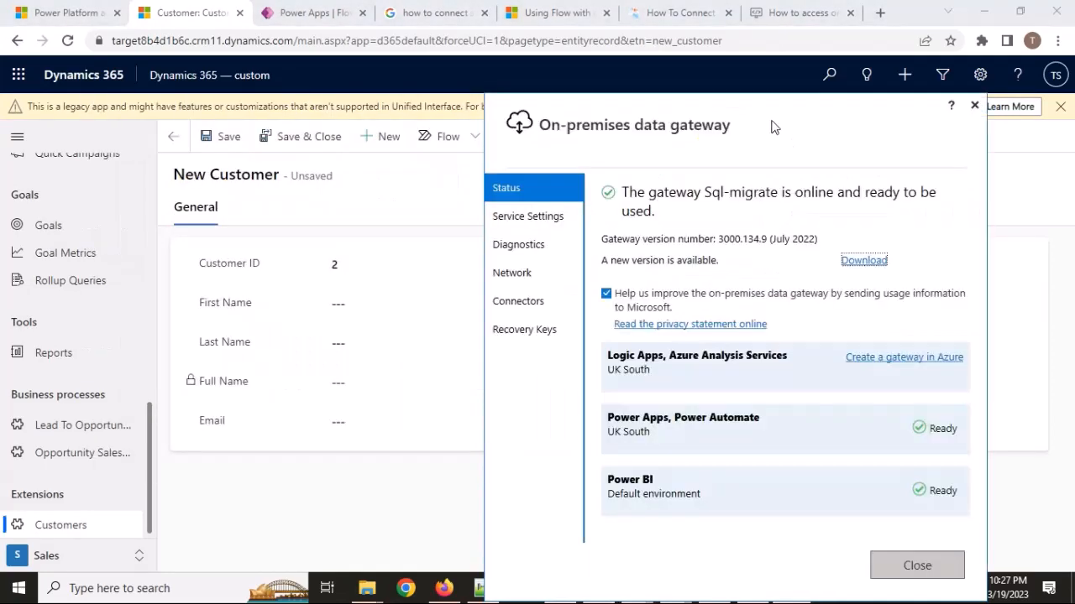
{"action": "left_click_drag", "start_coordinate": [774, 128], "coordinate": [718, 59]}
{"action": "key", "text": "alt+Tab"}
{"action": "left_click", "coordinate": [751, 590]}
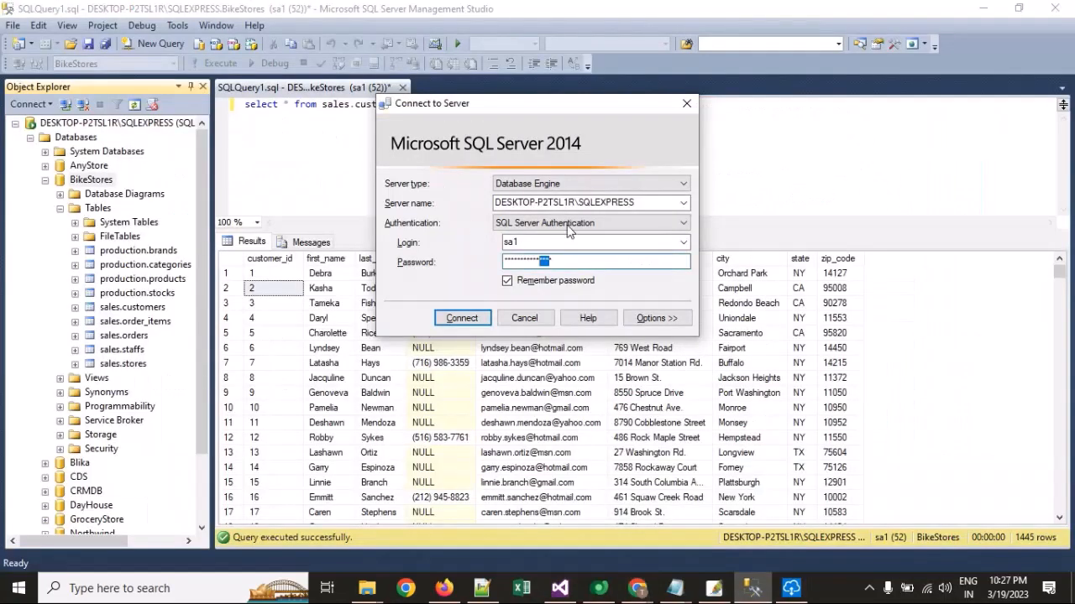
{"action": "left_click", "coordinate": [525, 317]}
Write and run the query select * from sales.customers where customer_id=2 below the existing query.
{"action": "key", "text": "Return"}
{"action": "key", "text": "Return"}
{"action": "type", "text": "s"}
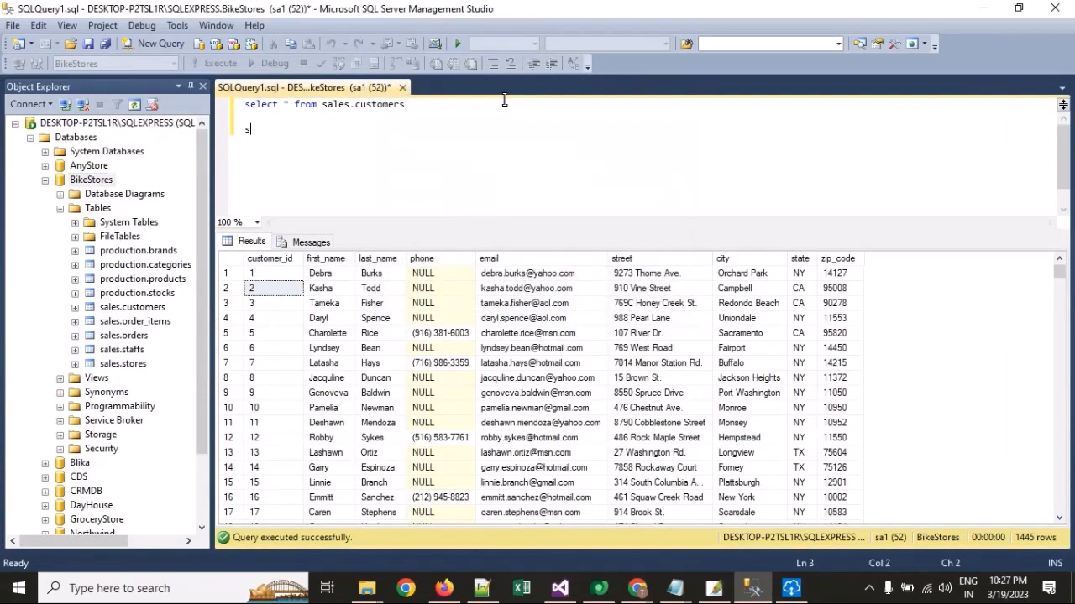
{"action": "type", "text": "elect * from sakles"}
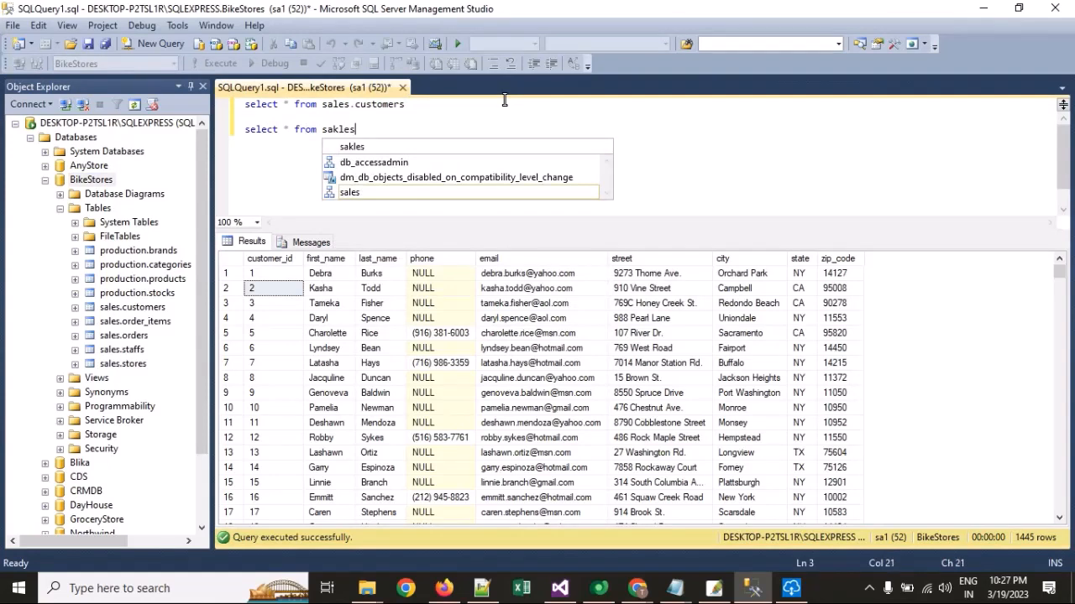
{"action": "key", "text": "BackSpace"}
{"action": "key", "text": "BackSpace"}
{"action": "key", "text": "BackSpace"}
{"action": "key", "text": "BackSpace"}
{"action": "type", "text": "les.cust"}
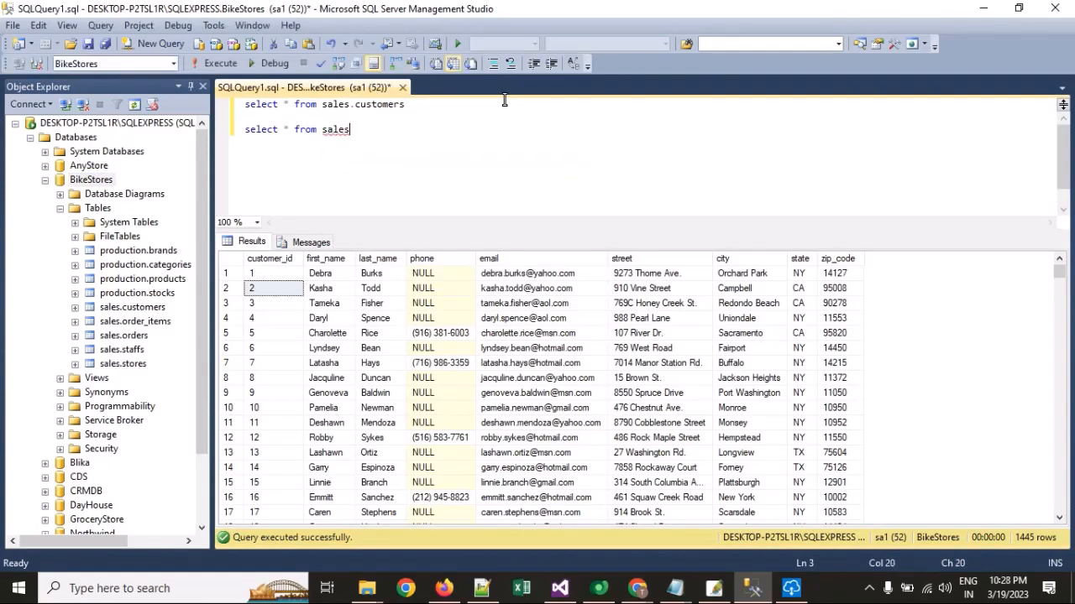
{"action": "key", "text": "Tab"}
{"action": "type", "text": "where custom"}
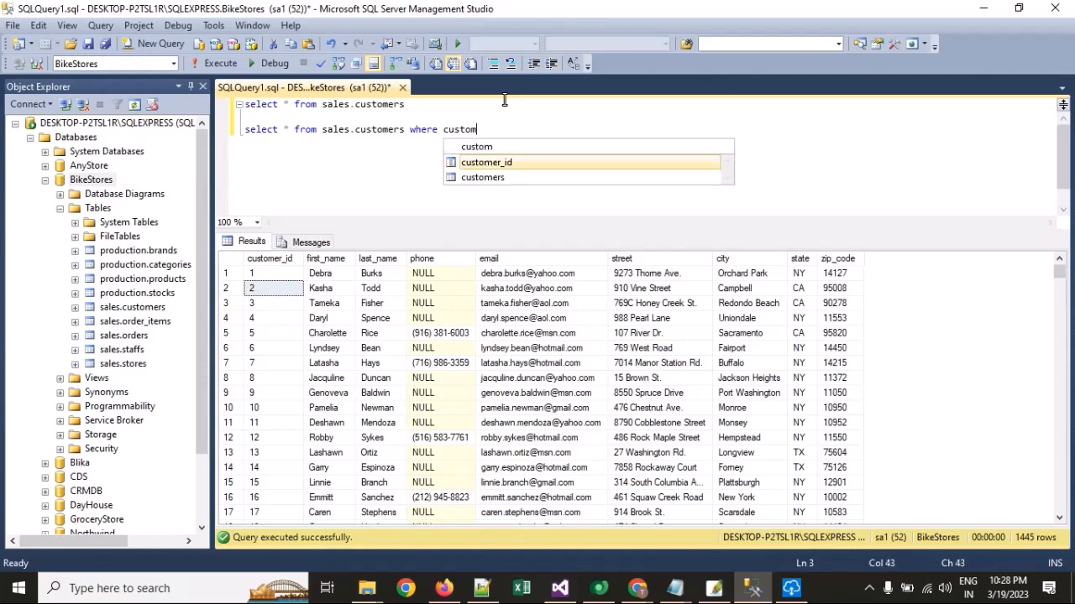
{"action": "type", "text": "er_id=2"}
{"action": "key", "text": "shift+Home"}
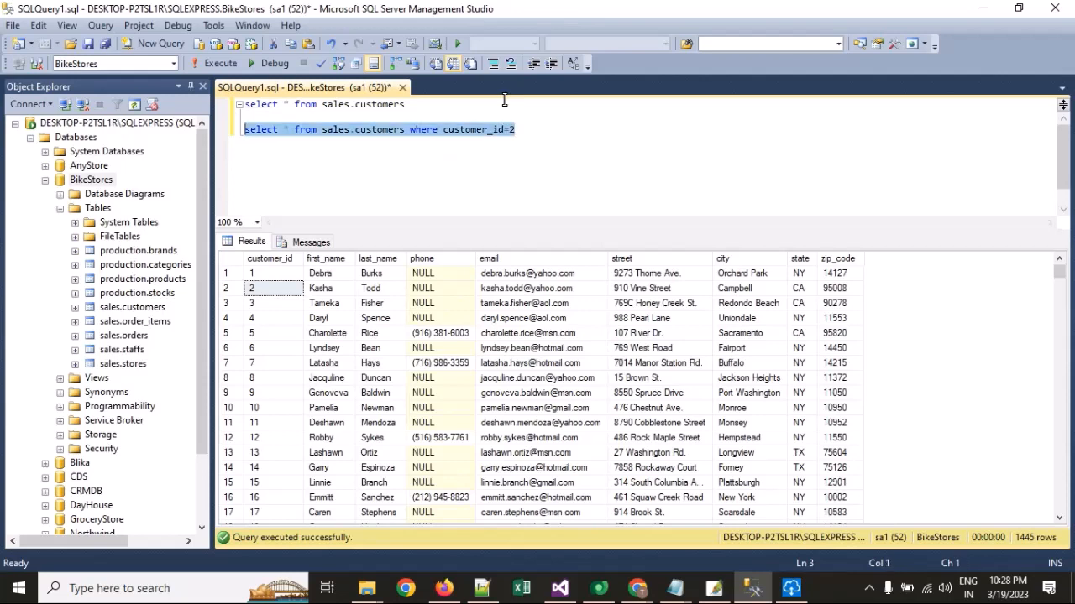
{"action": "key", "text": "F5"}
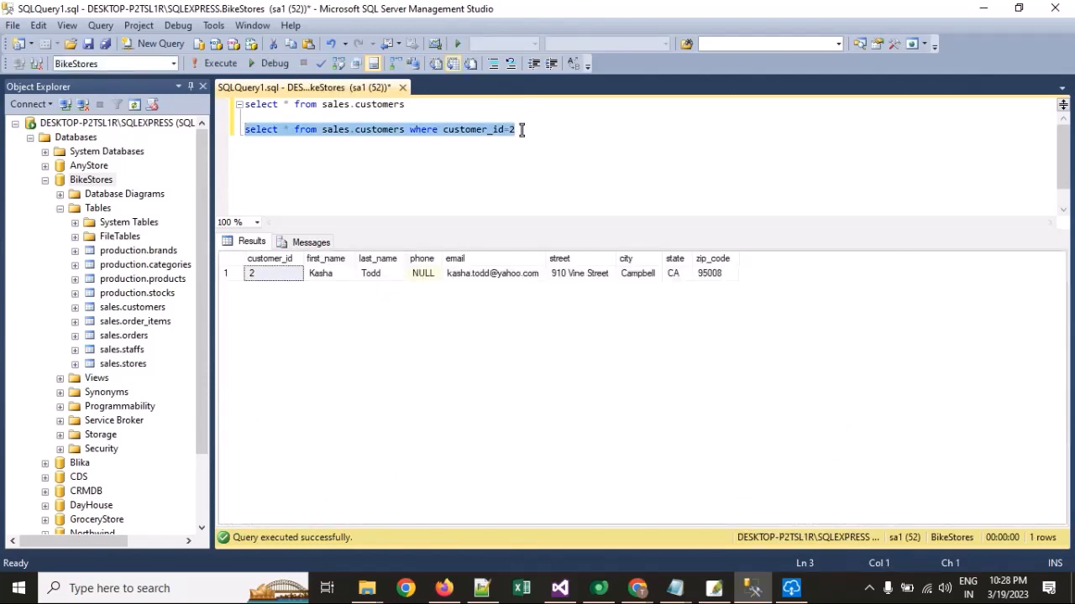
{"action": "left_click", "coordinate": [527, 126]}
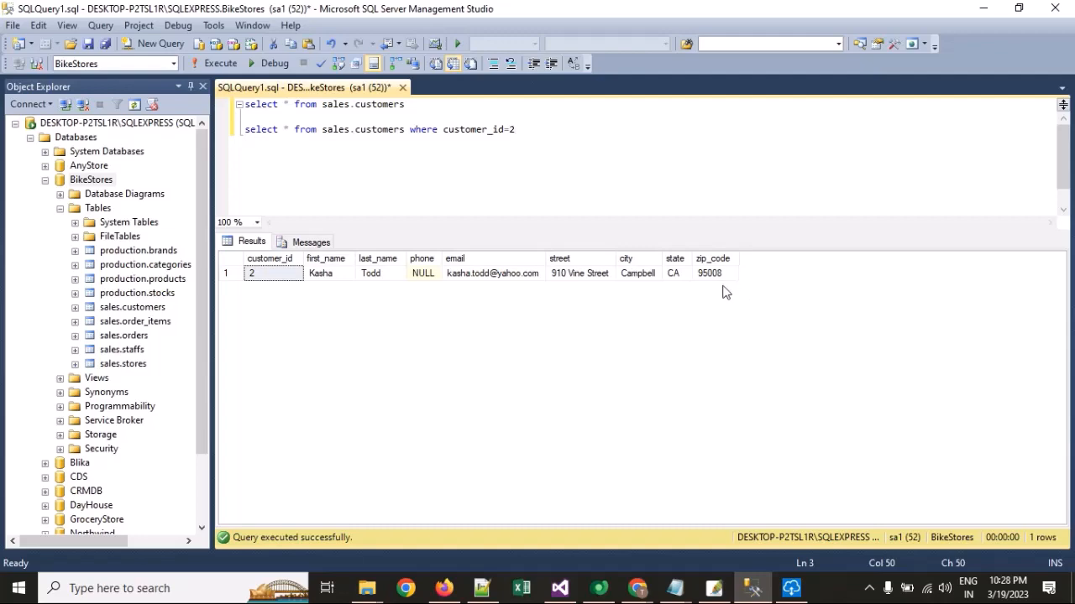
Switch back to the Power Apps flow and add the SQL Server action Get row (V2).
{"action": "key", "text": "alt+Tab"}
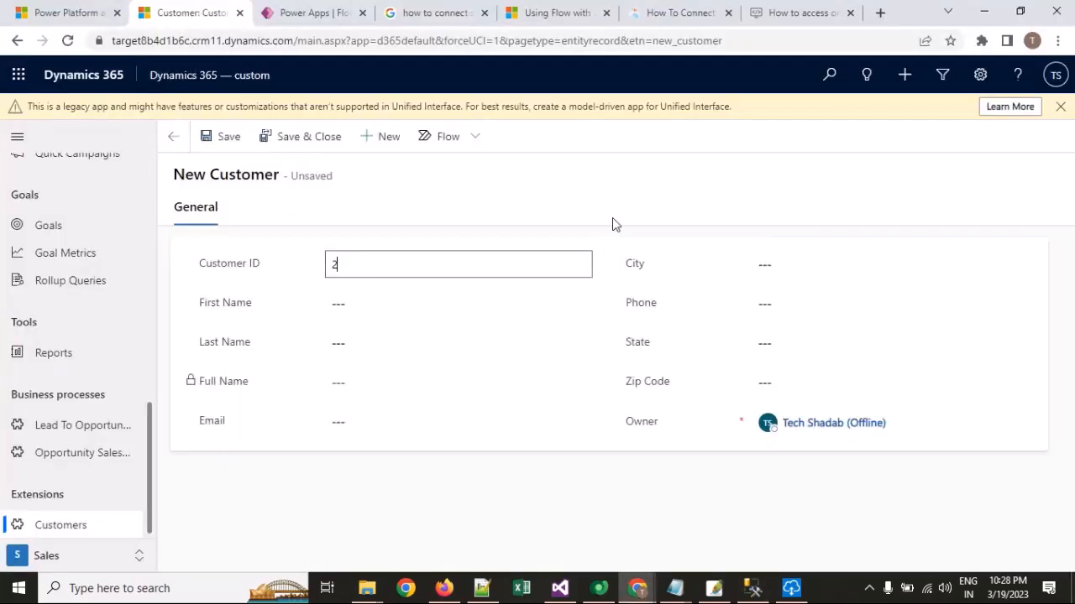
{"action": "left_click", "coordinate": [325, 24]}
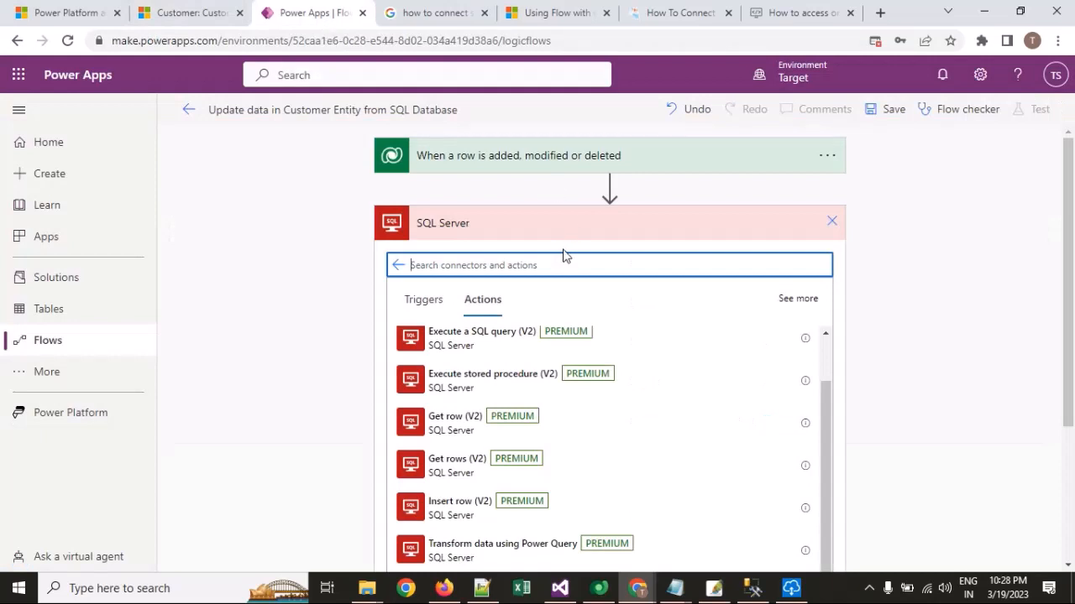
{"action": "left_click", "coordinate": [473, 434]}
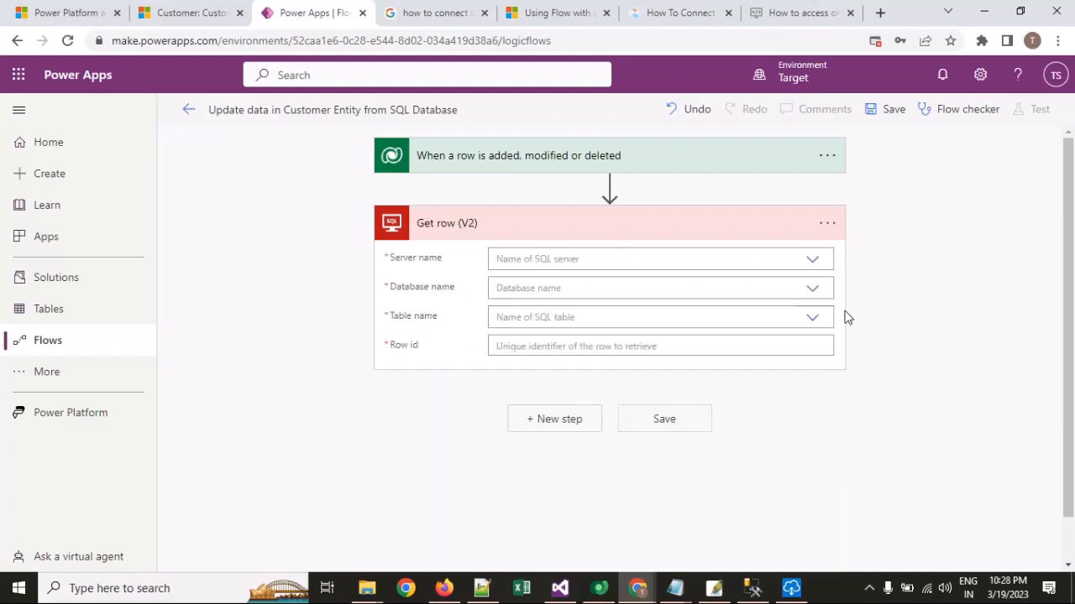
Set Get row to the connection-settings server DESKTOP-P2TSL1R\SQLEXPRESS, the connection-settings database BikeStores and the table sales.customers.
{"action": "left_click", "coordinate": [813, 263]}
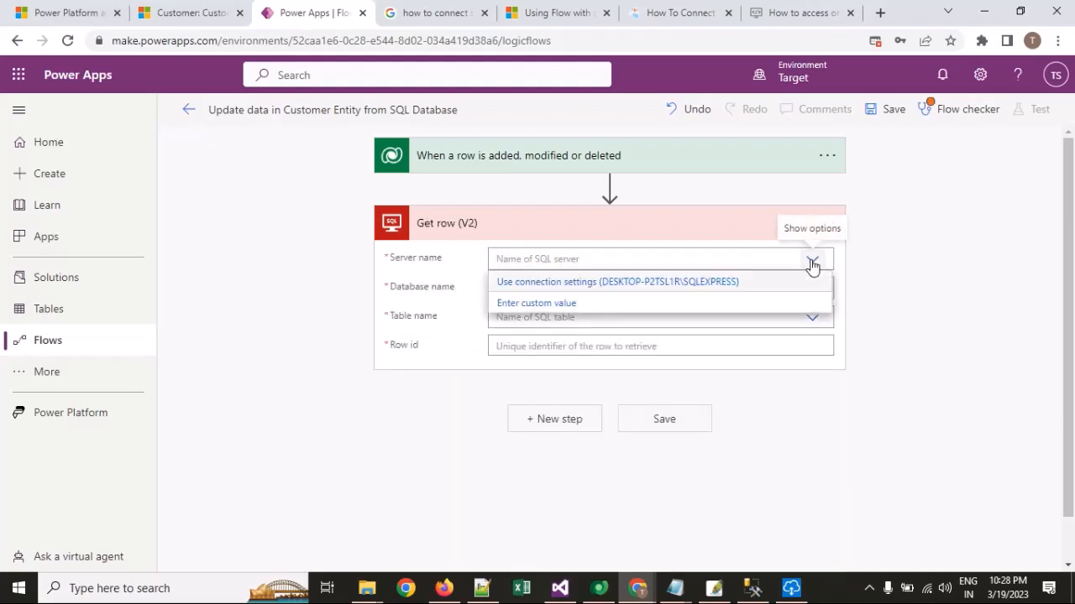
{"action": "left_click", "coordinate": [701, 285]}
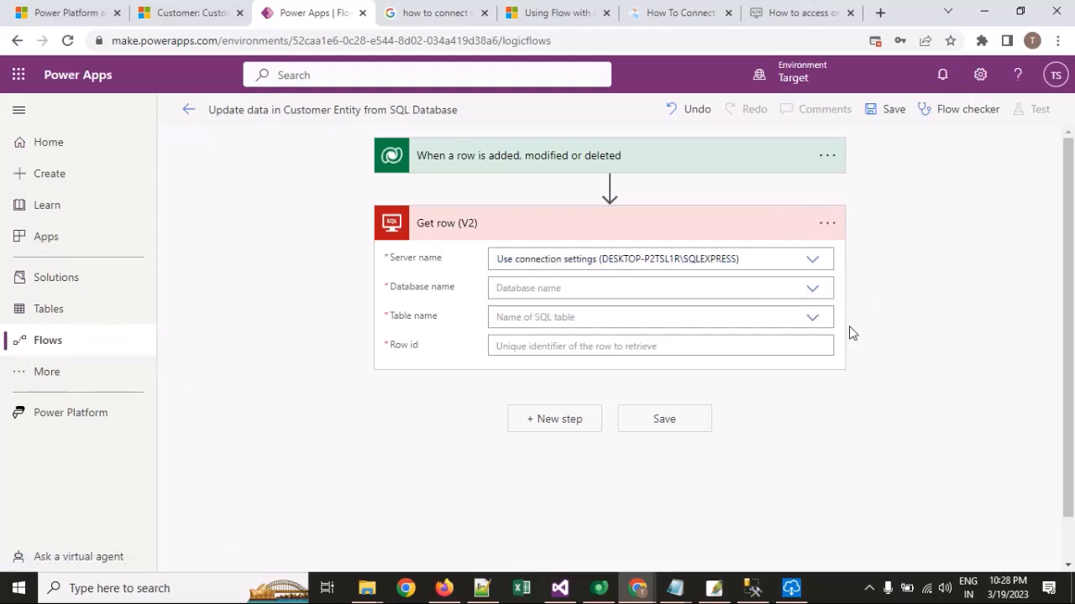
{"action": "left_click", "coordinate": [812, 290]}
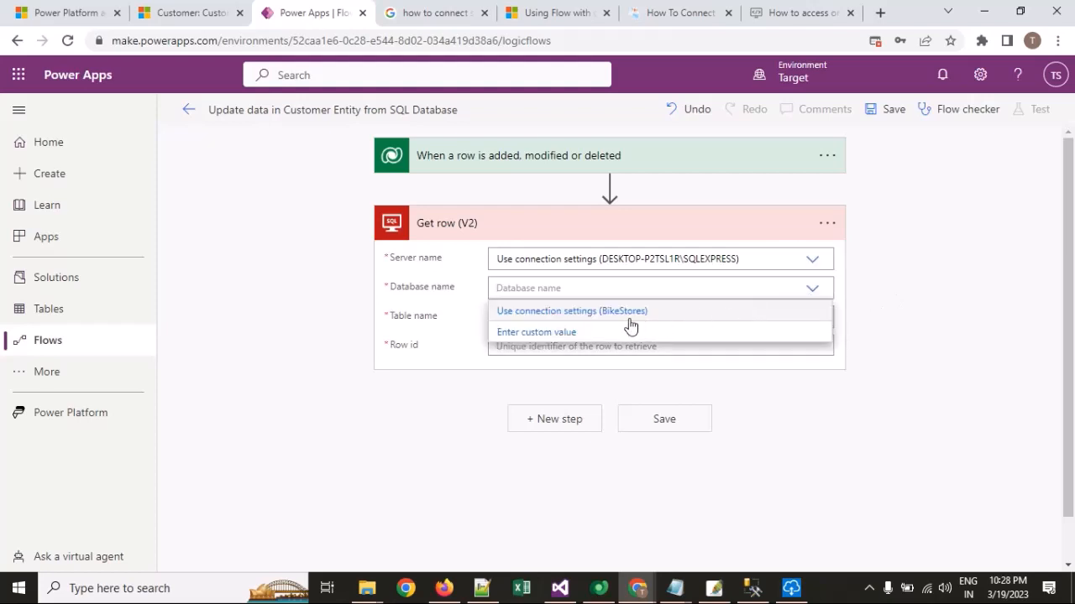
{"action": "left_click", "coordinate": [561, 320]}
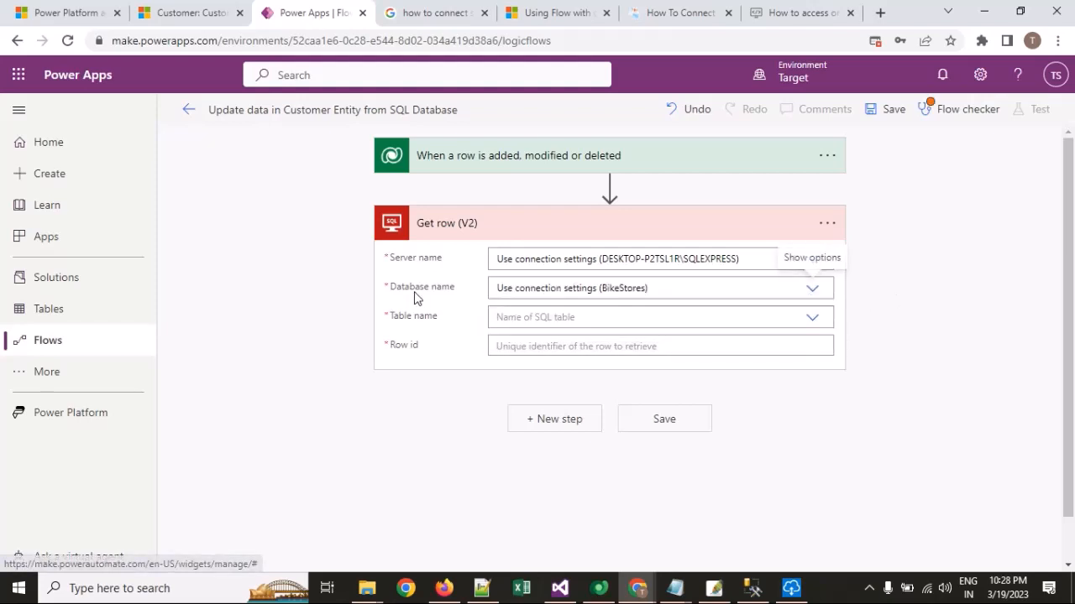
{"action": "left_click", "coordinate": [813, 292]}
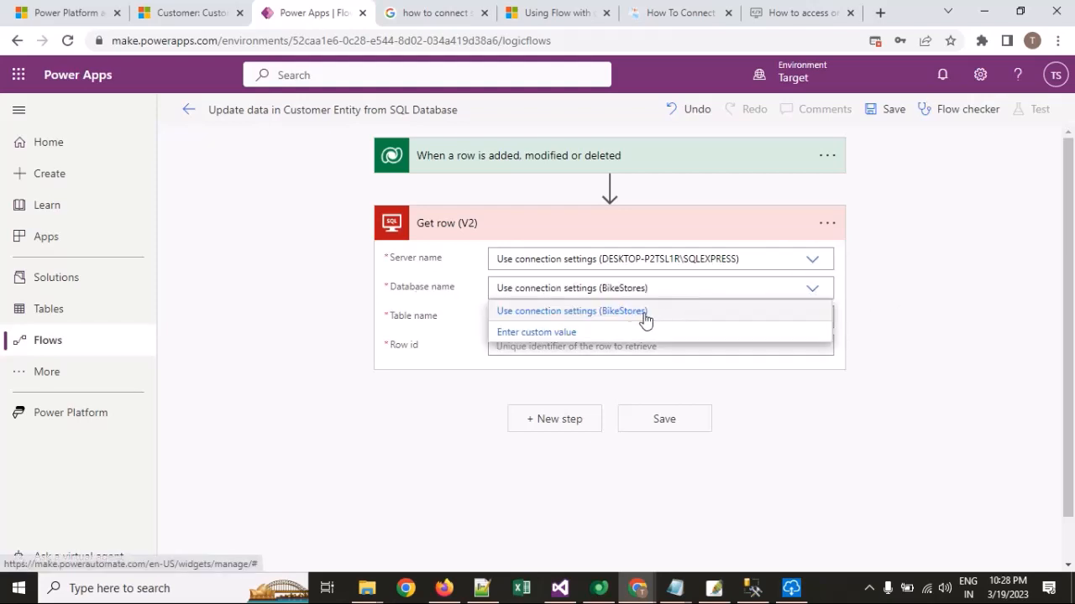
{"action": "left_click", "coordinate": [831, 305]}
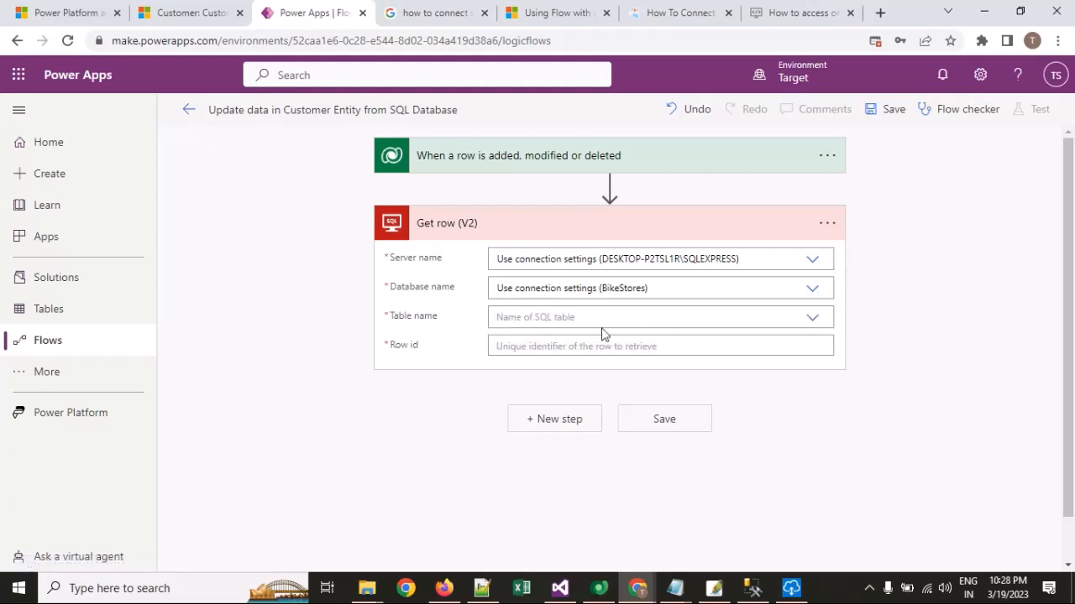
{"action": "left_click", "coordinate": [814, 324]}
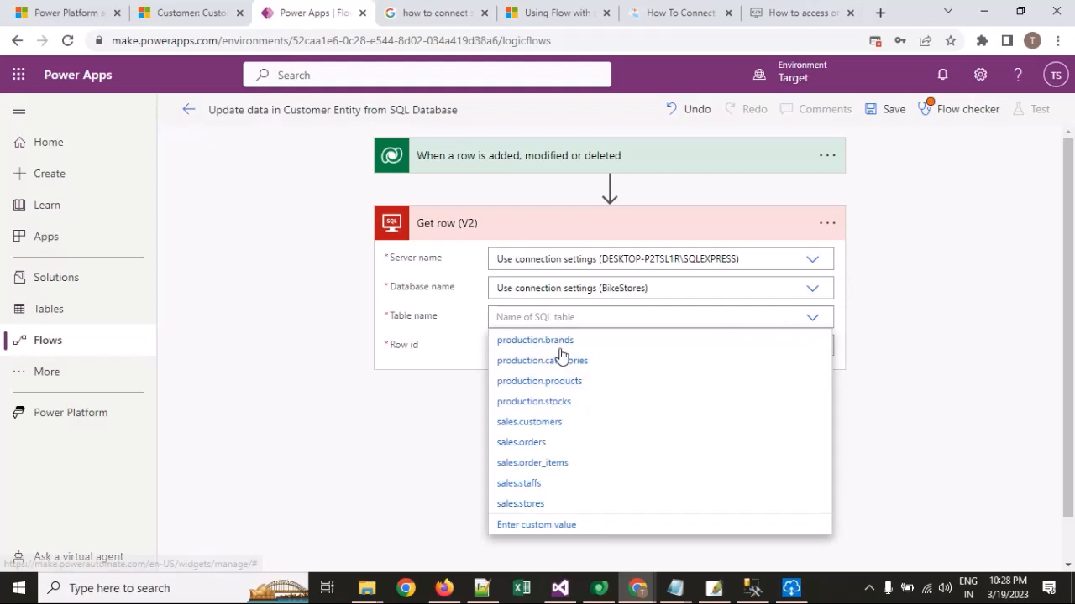
{"action": "left_click", "coordinate": [576, 429]}
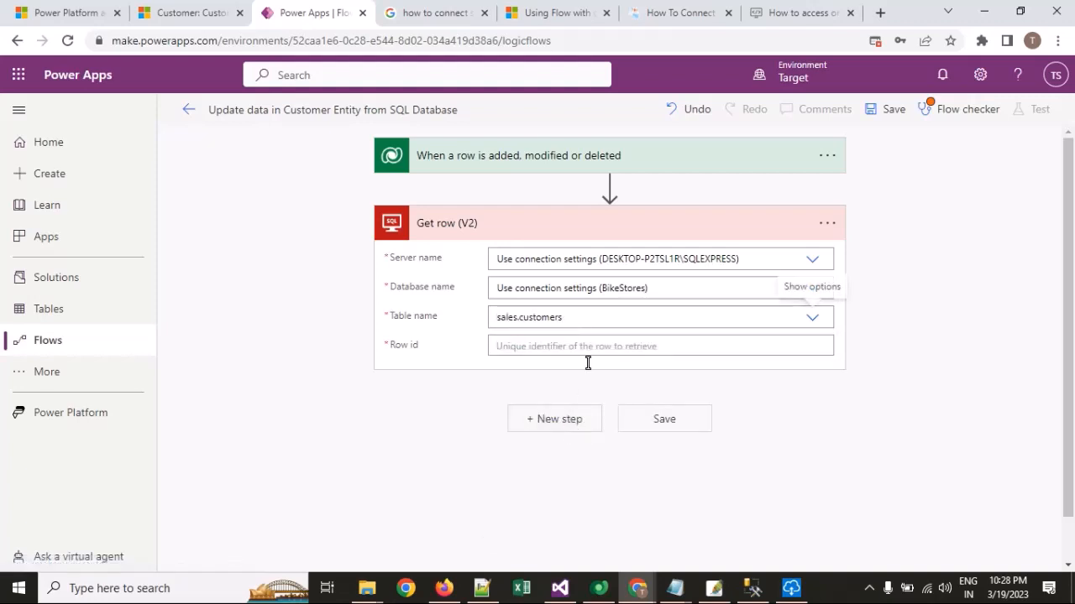
Set the Row id of the Get row (V2) action to the trigger's Customer ID dynamic content.
{"action": "left_click", "coordinate": [652, 346]}
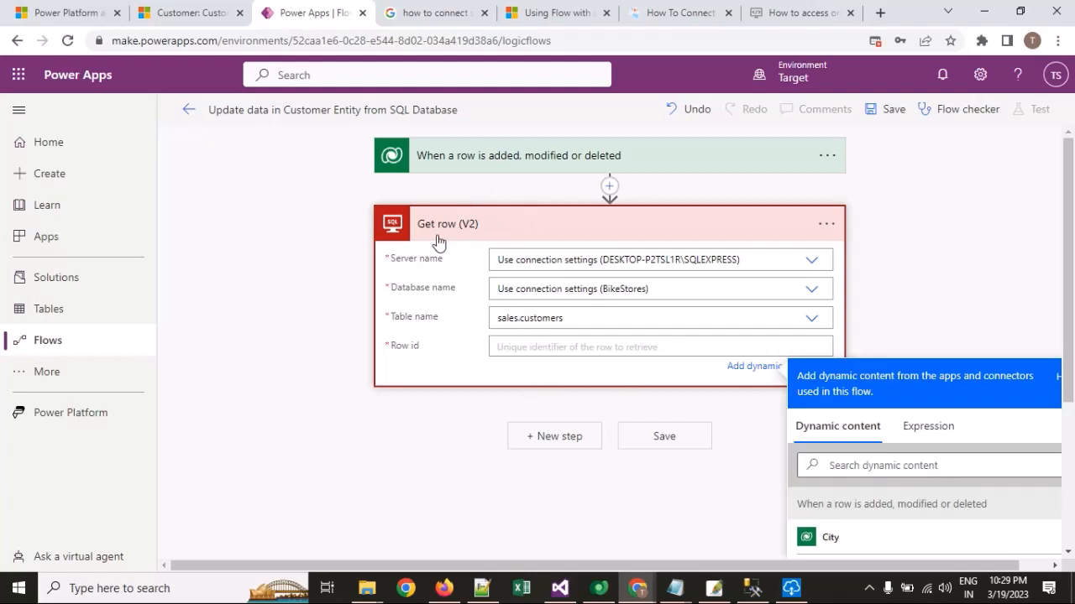
{"action": "scroll", "coordinate": [450, 291], "scroll_direction": "down", "scroll_amount": 1}
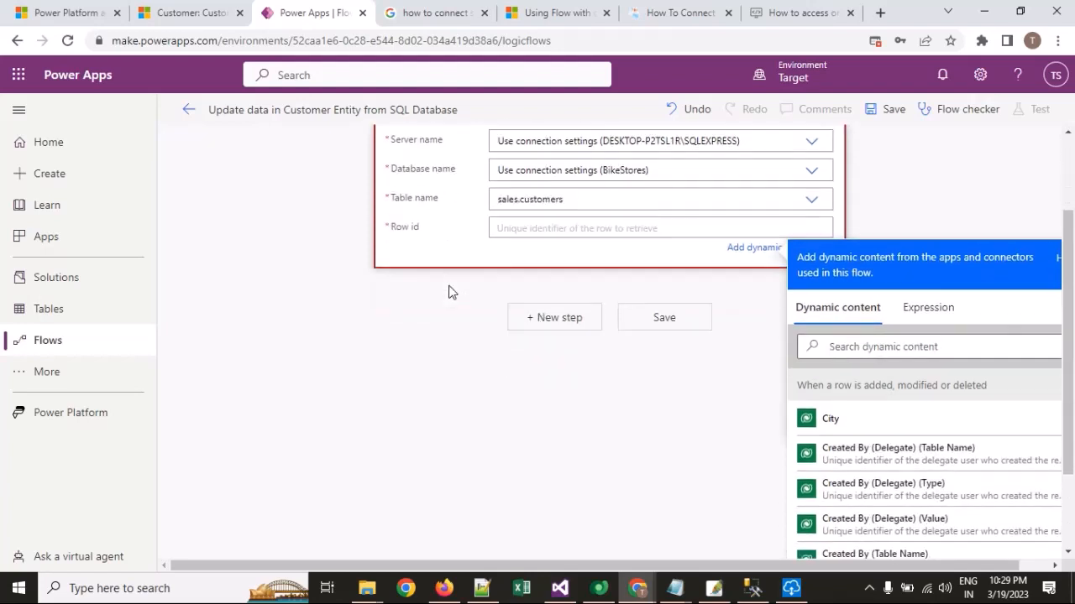
{"action": "scroll", "coordinate": [450, 290], "scroll_direction": "down", "scroll_amount": 1}
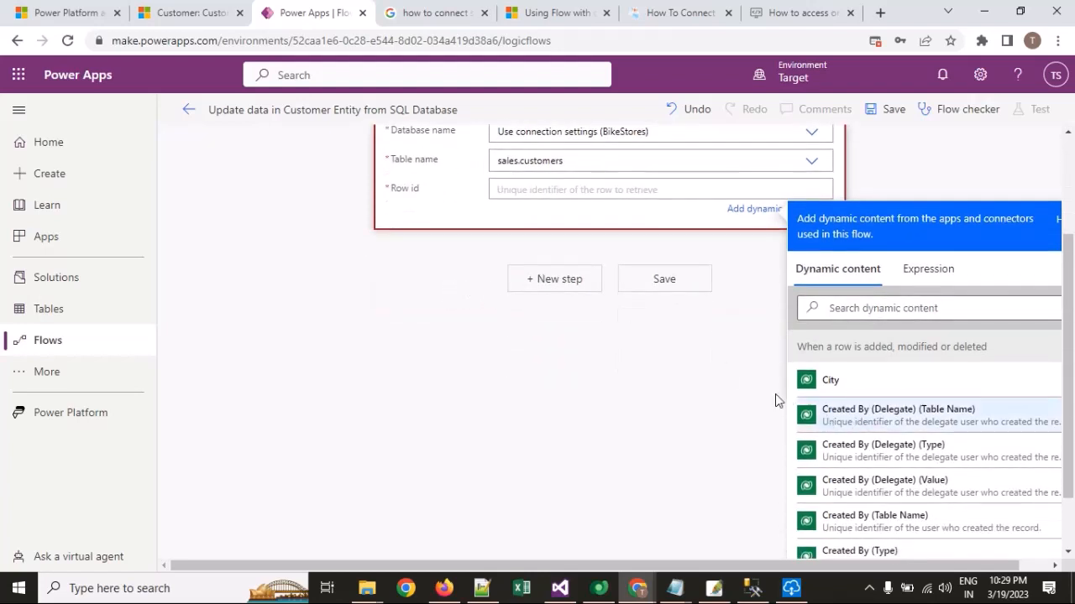
{"action": "scroll", "coordinate": [677, 355], "scroll_direction": "up", "scroll_amount": 2}
{"action": "scroll", "coordinate": [877, 357], "scroll_direction": "down", "scroll_amount": 2}
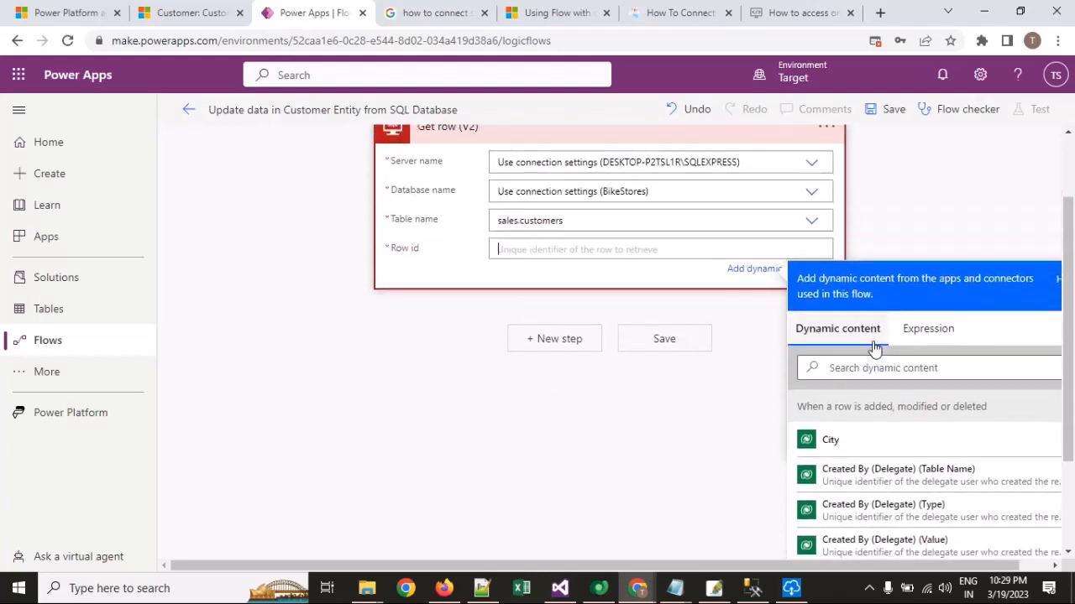
{"action": "scroll", "coordinate": [883, 386], "scroll_direction": "down", "scroll_amount": 3}
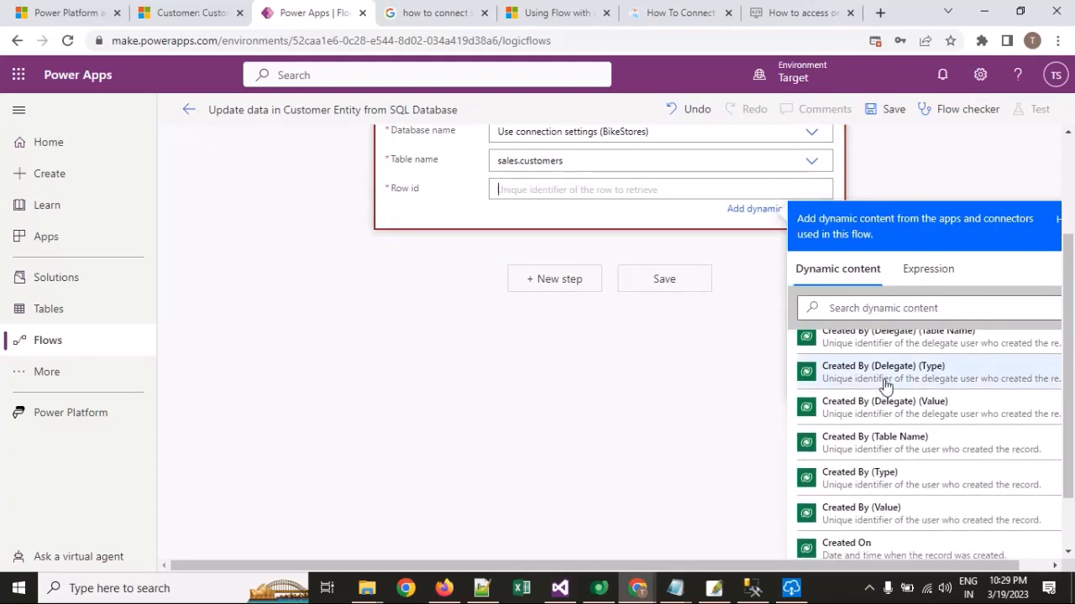
{"action": "scroll", "coordinate": [888, 403], "scroll_direction": "down", "scroll_amount": 1}
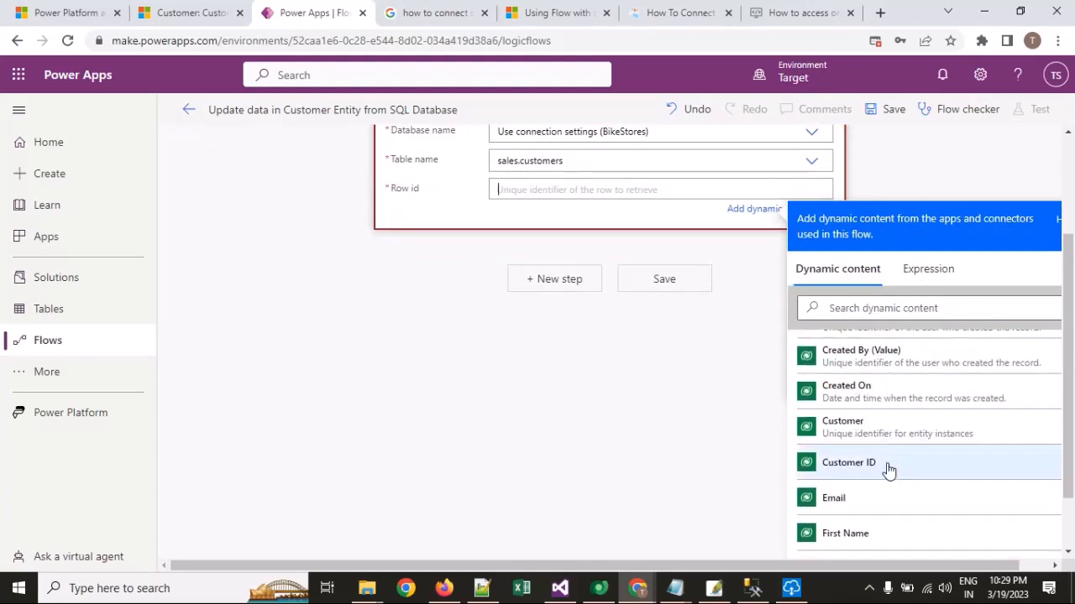
{"action": "left_click", "coordinate": [888, 472]}
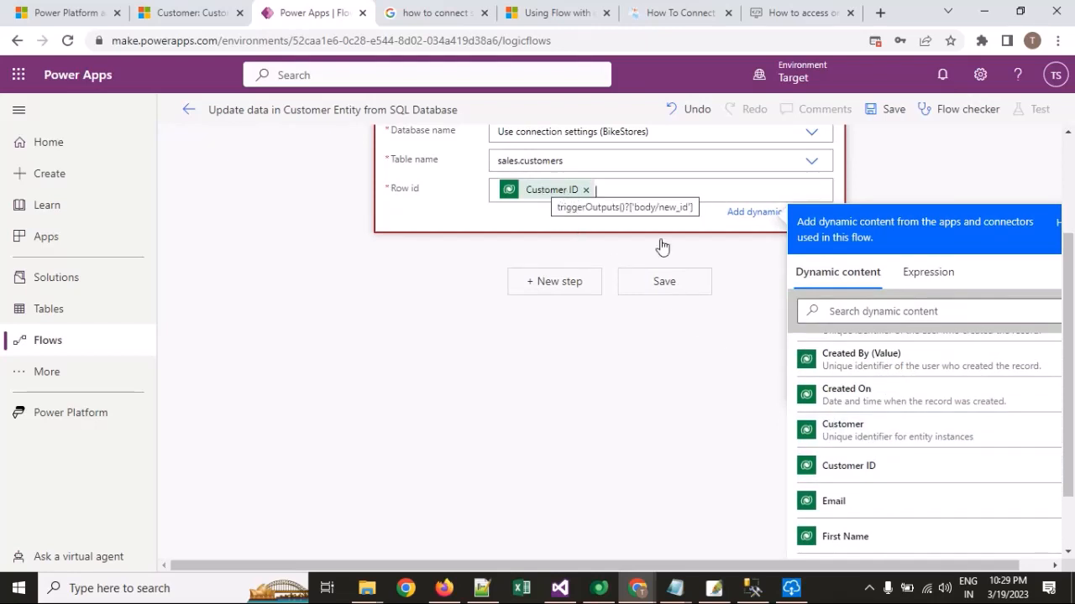
Review the trigger's dynamic content against the Customer ID on the Dynamics 365 New Customer form, and check the Get row server setting.
{"action": "scroll", "coordinate": [924, 504], "scroll_direction": "up", "scroll_amount": 3}
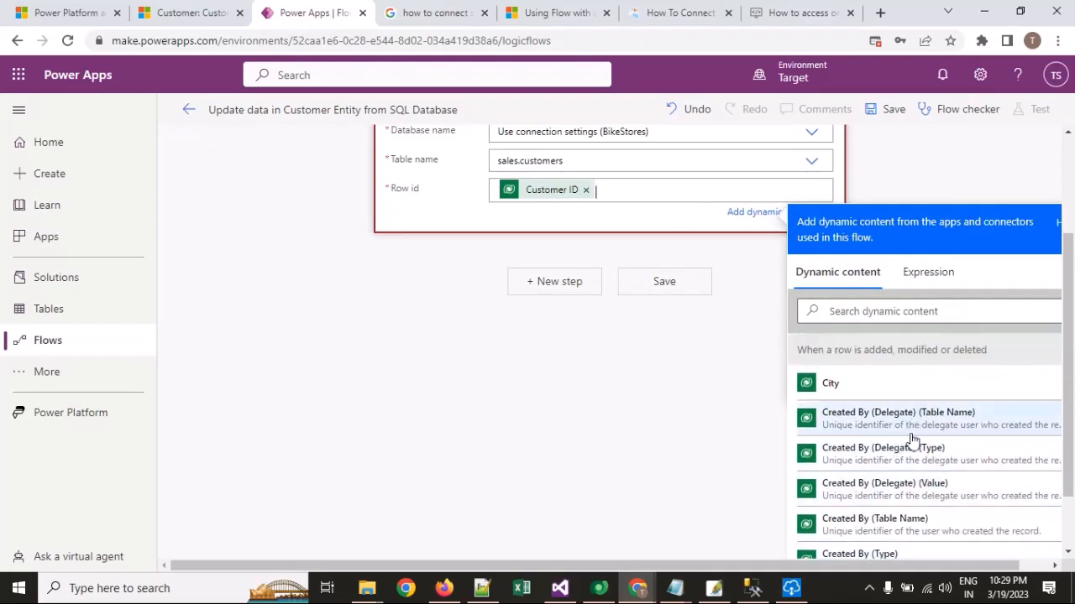
{"action": "scroll", "coordinate": [906, 439], "scroll_direction": "down", "scroll_amount": 4}
{"action": "scroll", "coordinate": [619, 285], "scroll_direction": "up", "scroll_amount": 2}
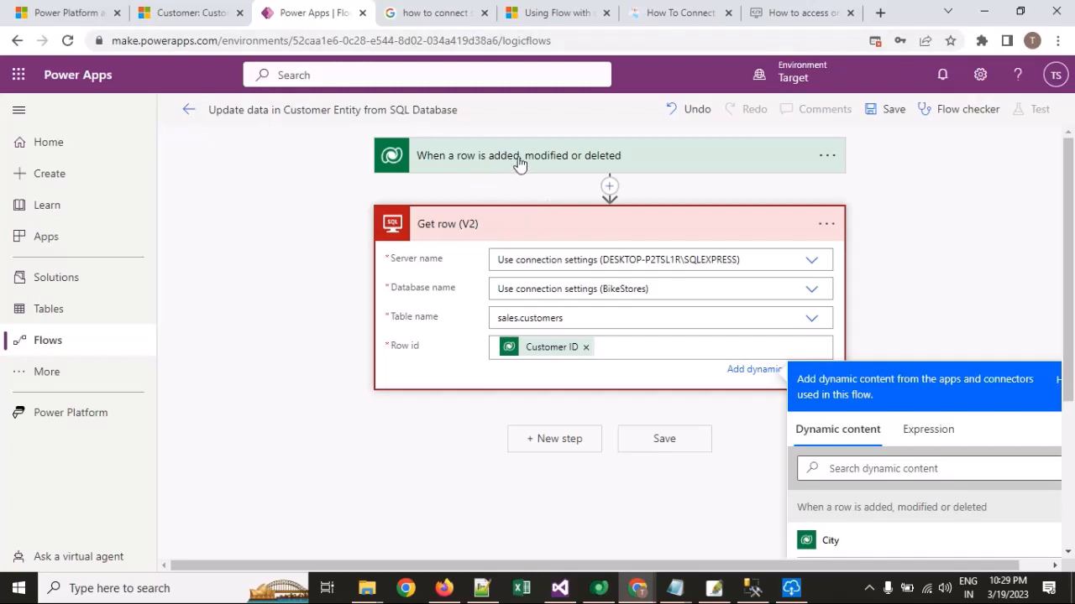
{"action": "left_click", "coordinate": [160, 10]}
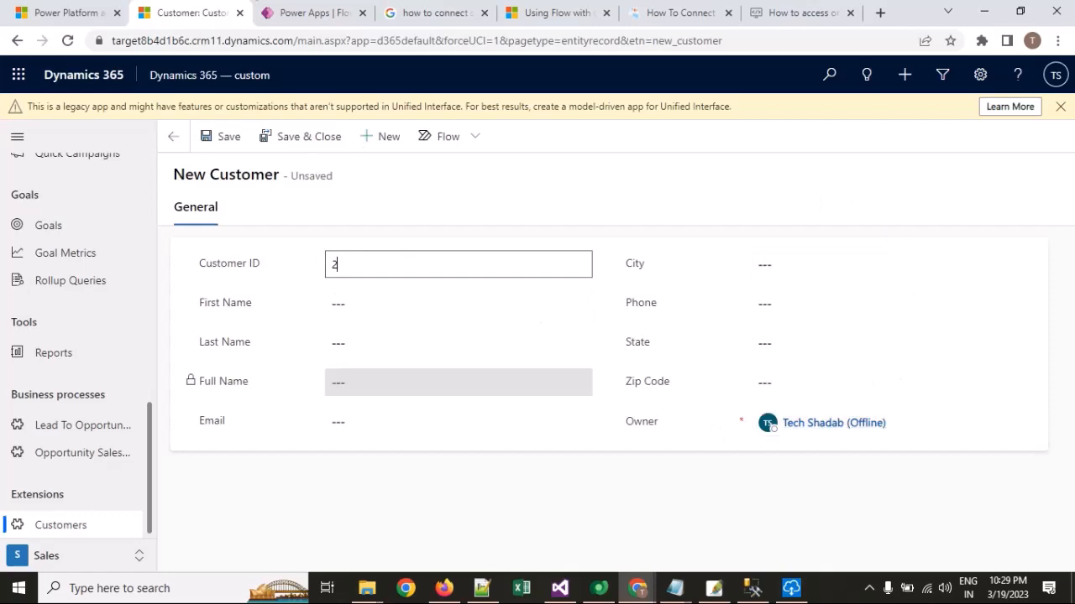
{"action": "left_click", "coordinate": [300, 12]}
{"action": "scroll", "coordinate": [923, 353], "scroll_direction": "down", "scroll_amount": 10}
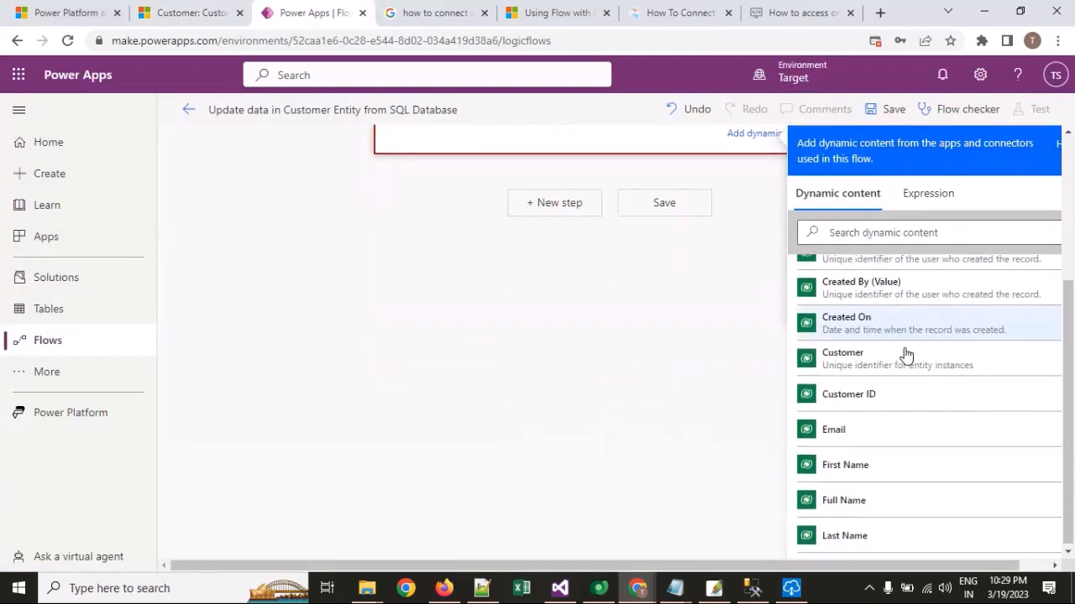
{"action": "scroll", "coordinate": [571, 319], "scroll_direction": "up", "scroll_amount": 1}
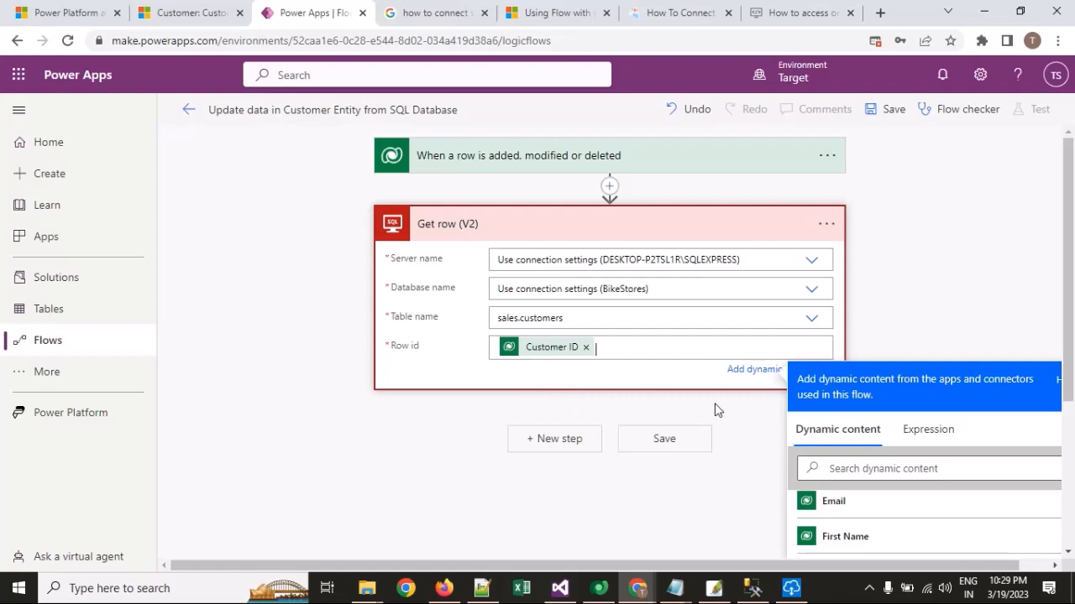
{"action": "left_click", "coordinate": [571, 240]}
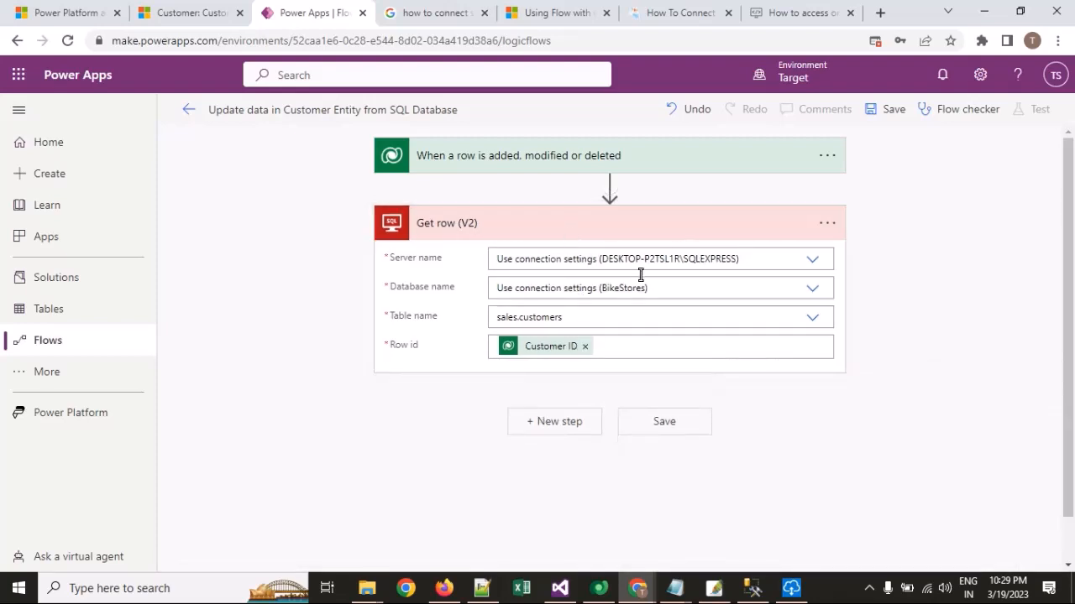
{"action": "left_click", "coordinate": [748, 257]}
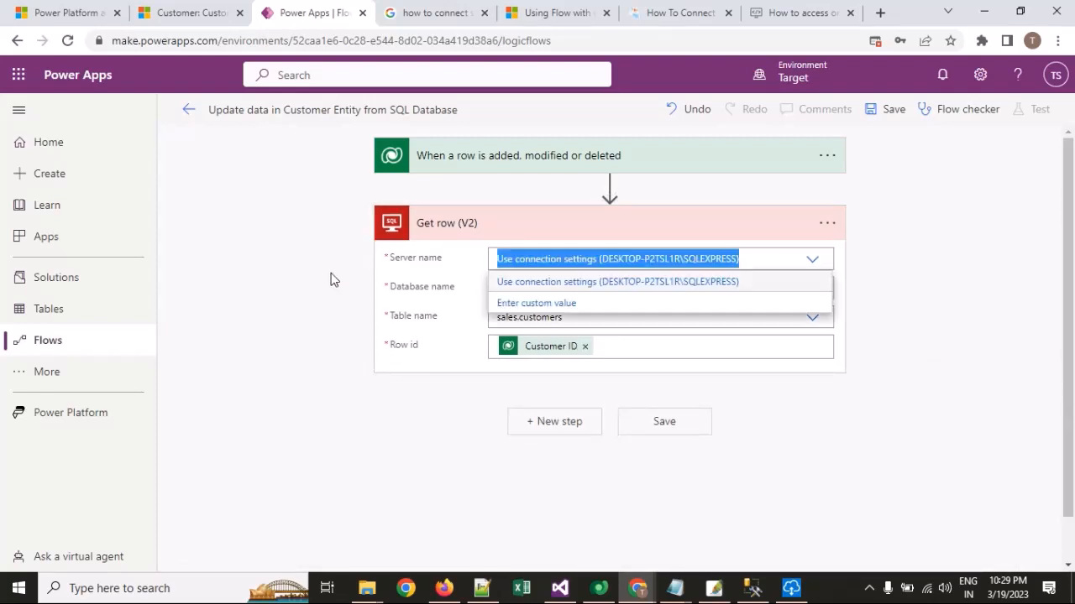
{"action": "left_click", "coordinate": [329, 273]}
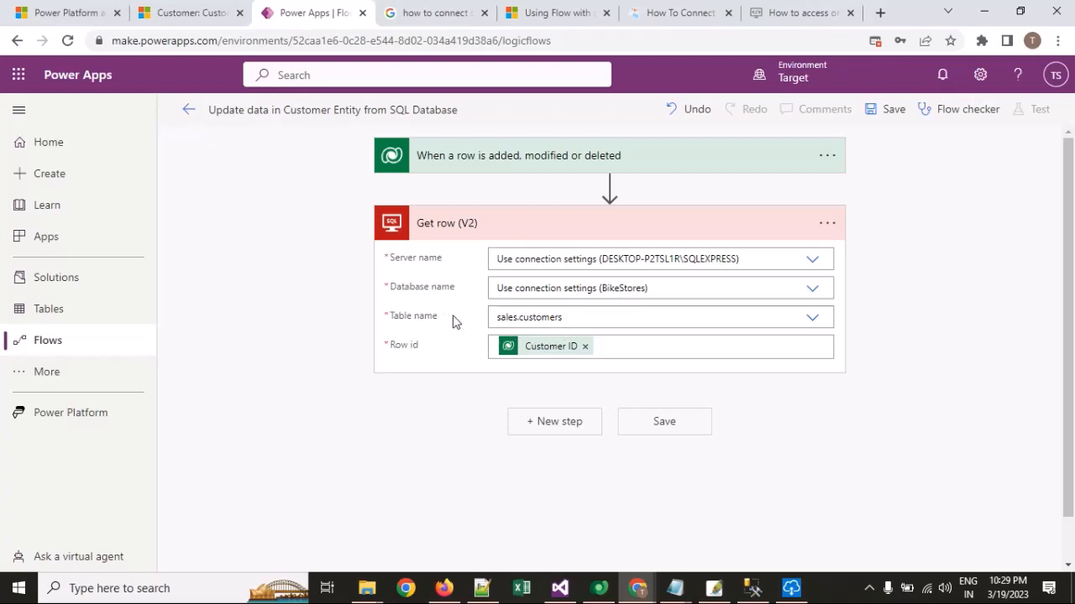
Switch to SQL Server Management Studio, examine the table and customer_id filter of the second query, and return to the flow.
{"action": "left_click", "coordinate": [752, 588]}
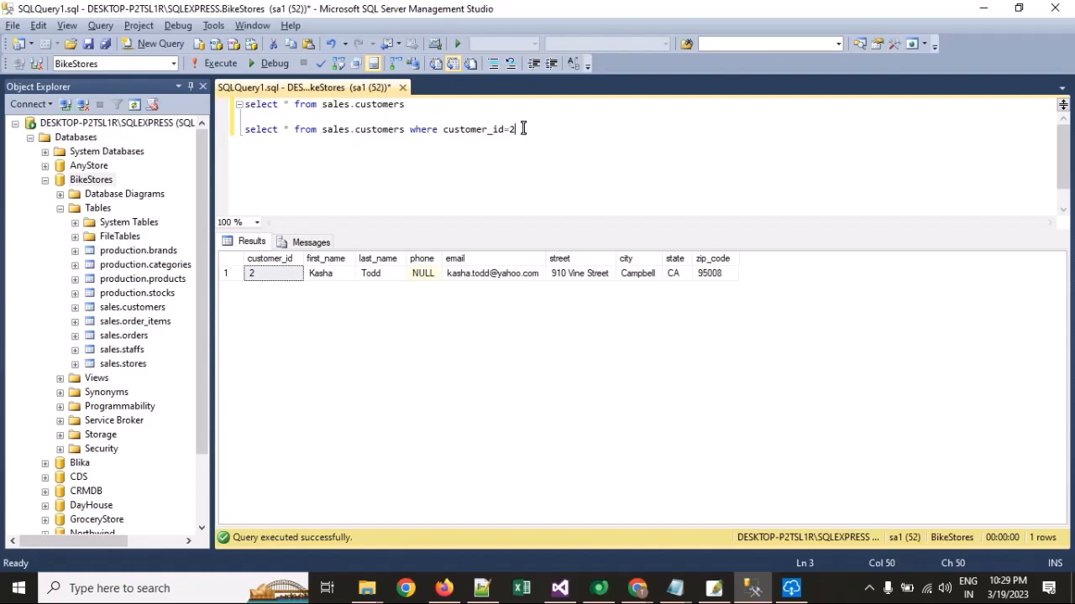
{"action": "left_click", "coordinate": [265, 136]}
{"action": "left_click_drag", "start_coordinate": [407, 129], "coordinate": [242, 134]}
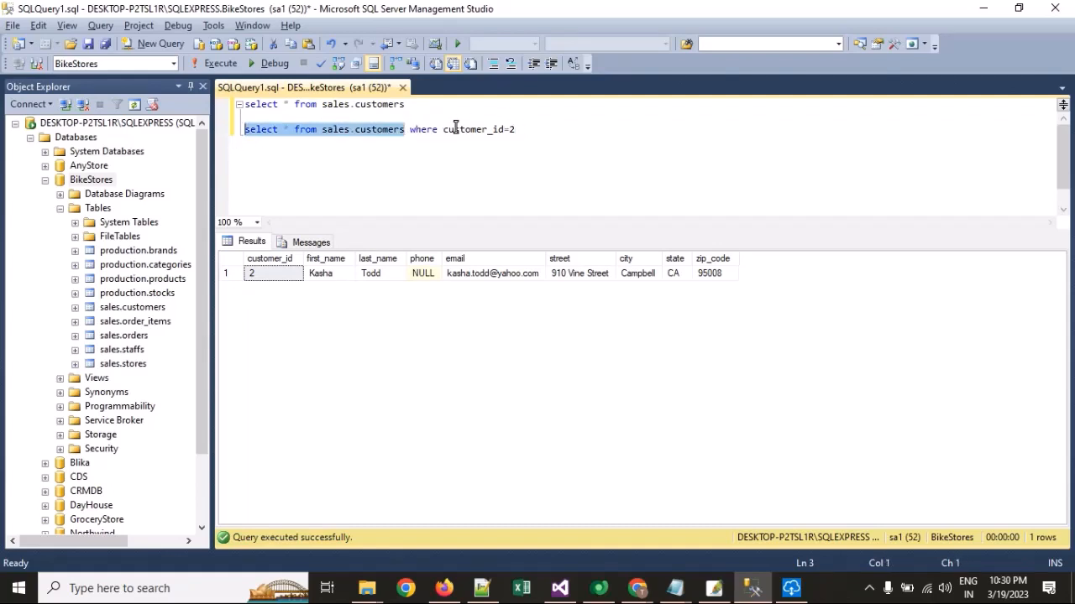
{"action": "left_click", "coordinate": [456, 128]}
{"action": "left_click_drag", "start_coordinate": [552, 126], "coordinate": [493, 136]}
{"action": "left_click", "coordinate": [493, 136]}
{"action": "key", "text": "alt+Tab"}
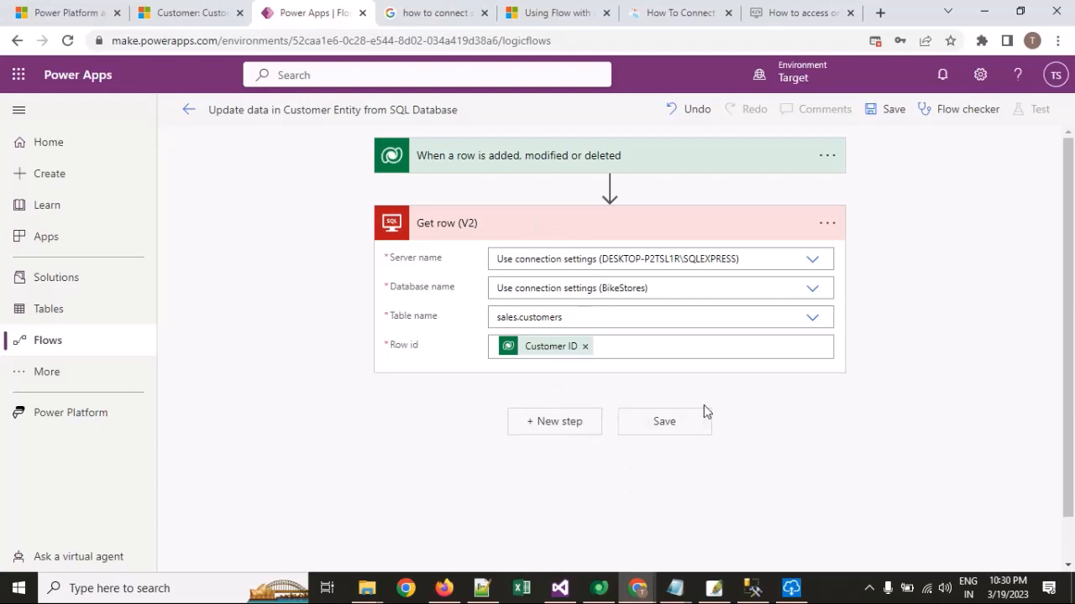
Collapse the Get row (V2) action and start a new step below it.
{"action": "left_click", "coordinate": [576, 230]}
{"action": "left_click", "coordinate": [576, 230]}
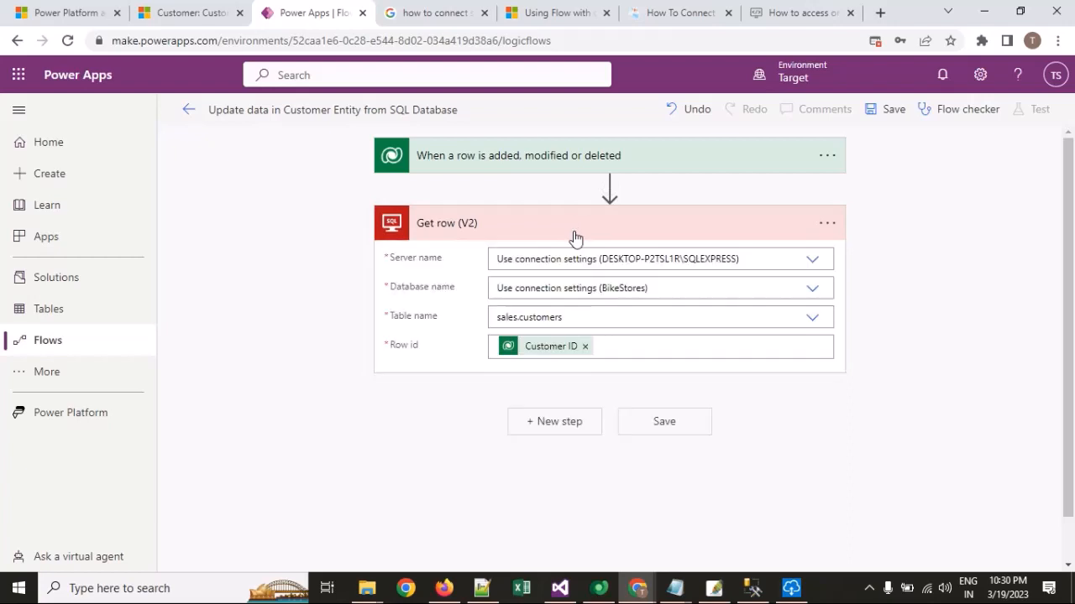
{"action": "left_click", "coordinate": [600, 350]}
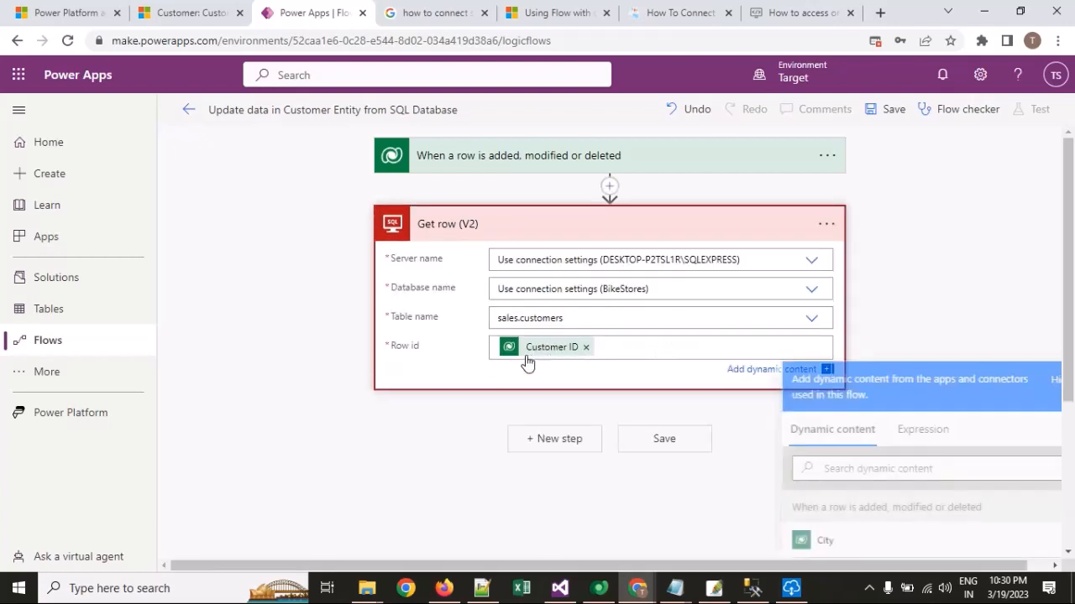
{"action": "left_click", "coordinate": [603, 376]}
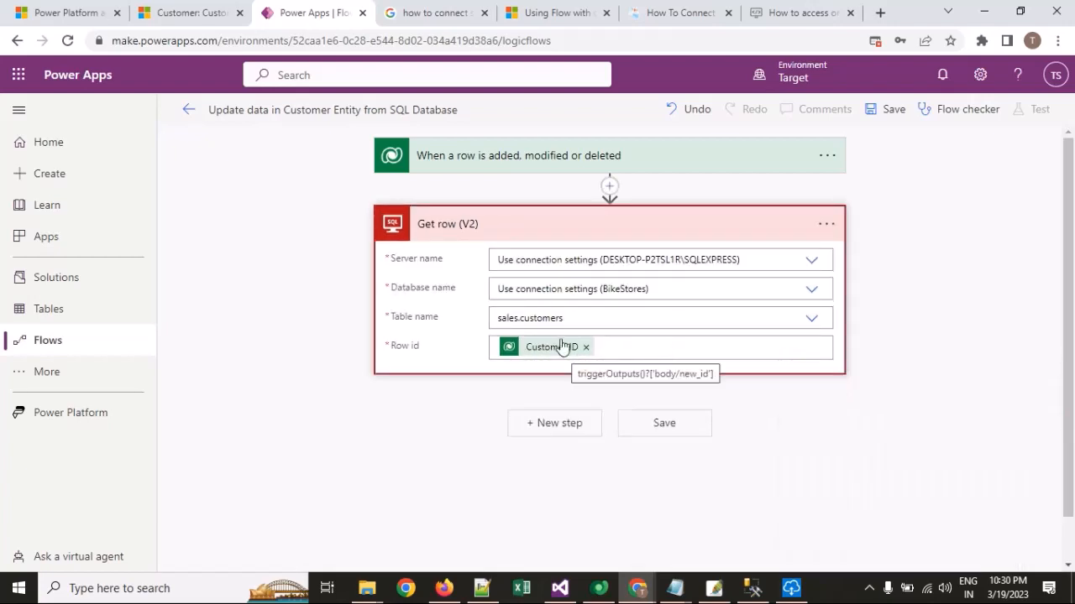
{"action": "left_click", "coordinate": [526, 225]}
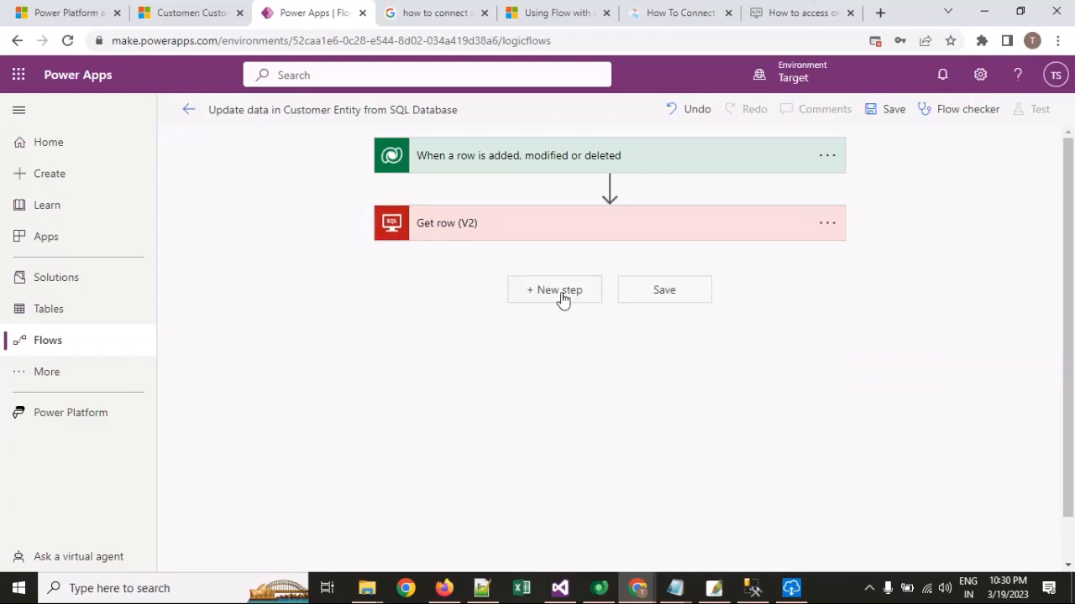
{"action": "left_click", "coordinate": [561, 295]}
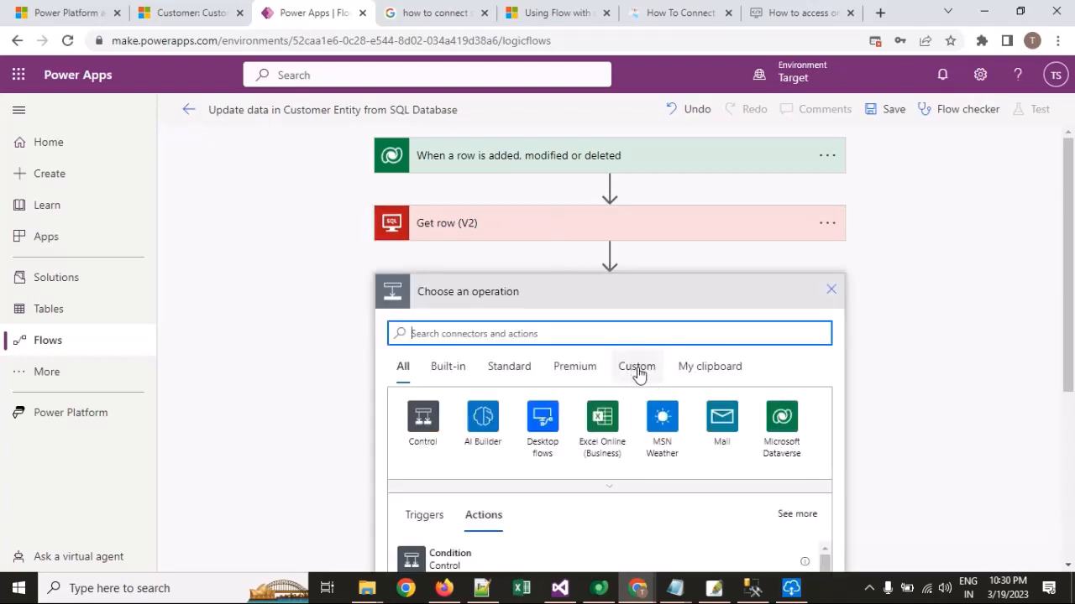
Compare the query result columns in SQL Server Management Studio with the Dynamics 365 New Customer form fields, and return to the flow.
{"action": "left_click", "coordinate": [763, 590]}
{"action": "left_click", "coordinate": [345, 274]}
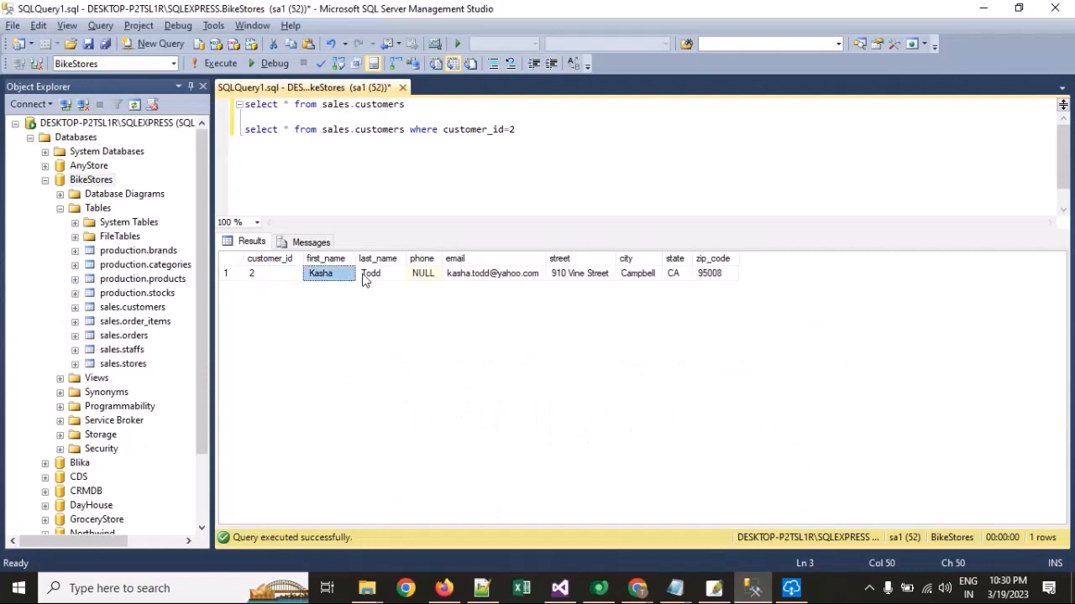
{"action": "left_click", "coordinate": [419, 274]}
{"action": "left_click", "coordinate": [491, 275]}
{"action": "left_click", "coordinate": [593, 274]}
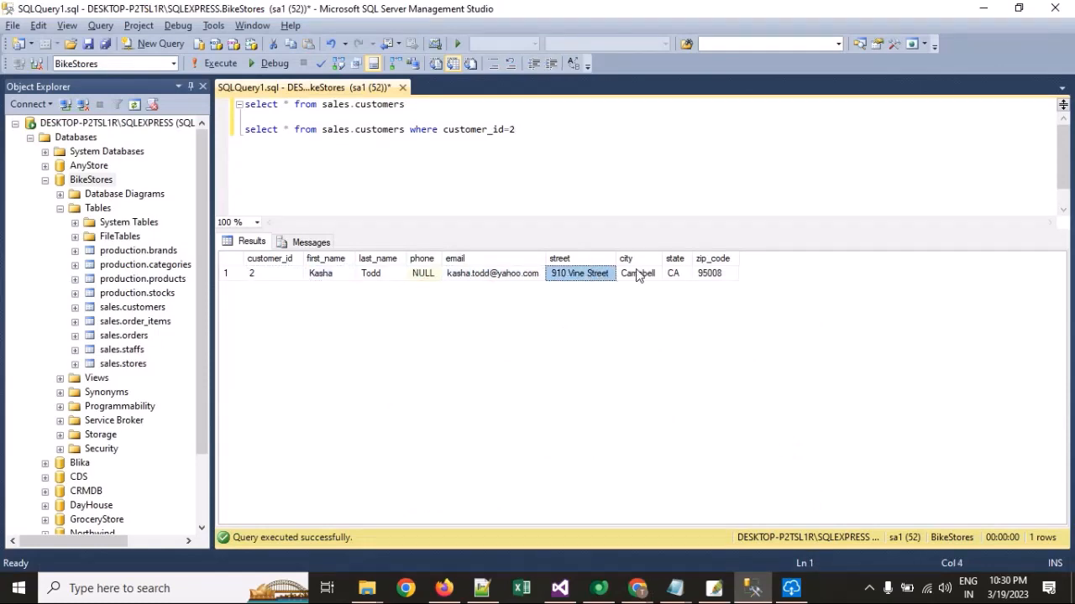
{"action": "left_click", "coordinate": [640, 274]}
{"action": "key", "text": "alt+Tab"}
{"action": "left_click", "coordinate": [198, 15]}
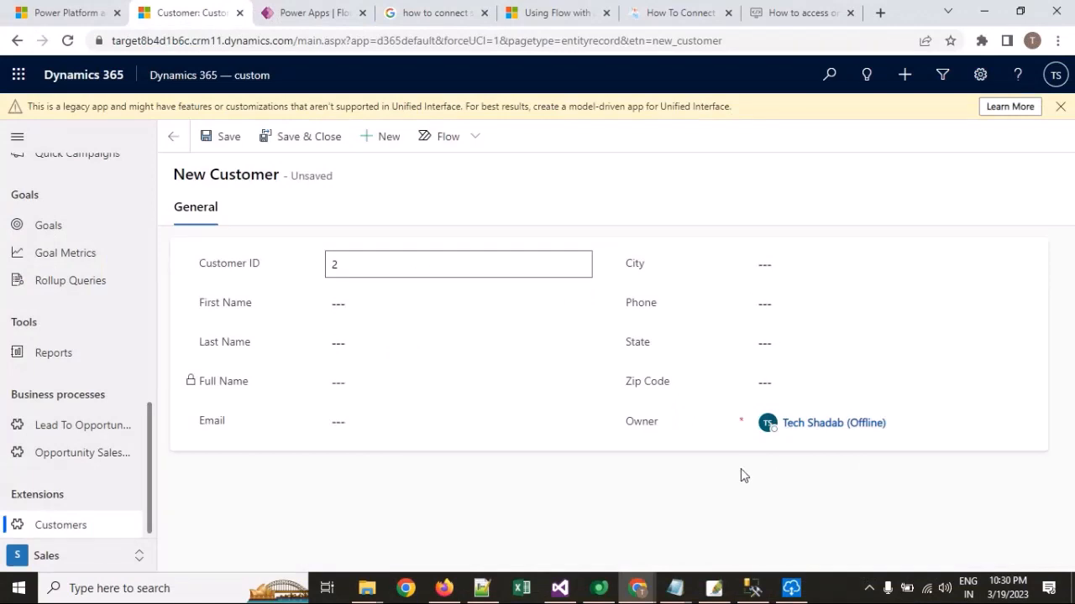
{"action": "left_click", "coordinate": [304, 12]}
{"action": "scroll", "coordinate": [592, 326], "scroll_direction": "down", "scroll_amount": 1}
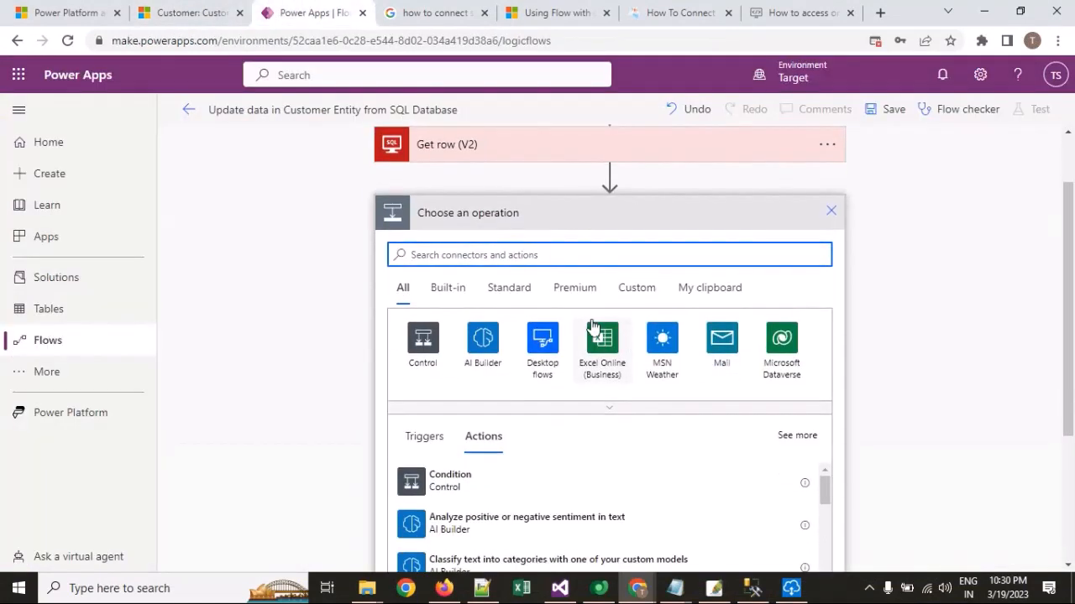
{"action": "scroll", "coordinate": [552, 280], "scroll_direction": "up", "scroll_amount": 2}
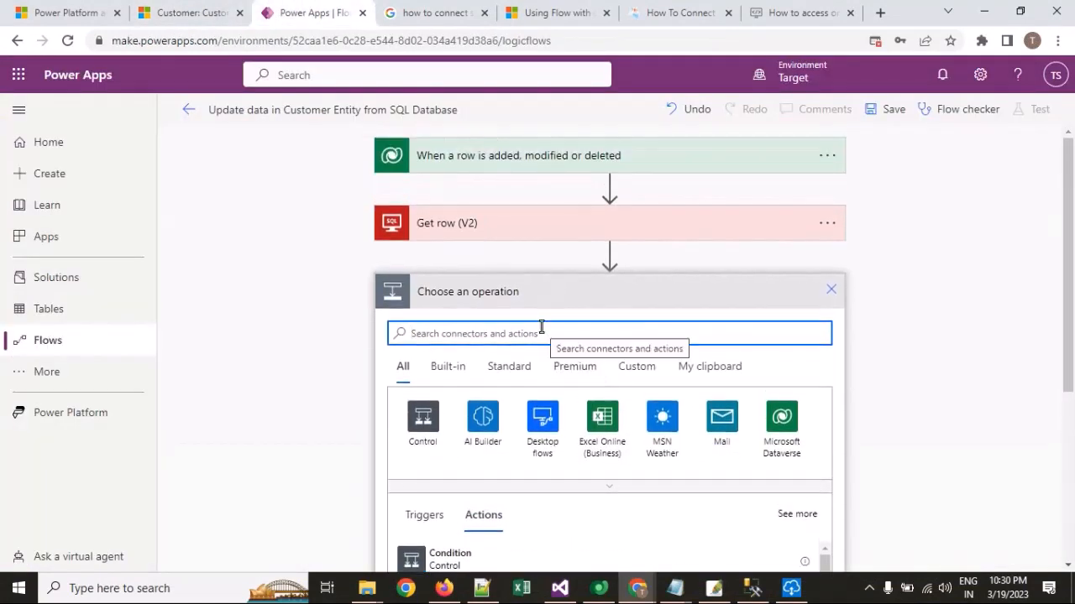
{"action": "type", "text": "update"}
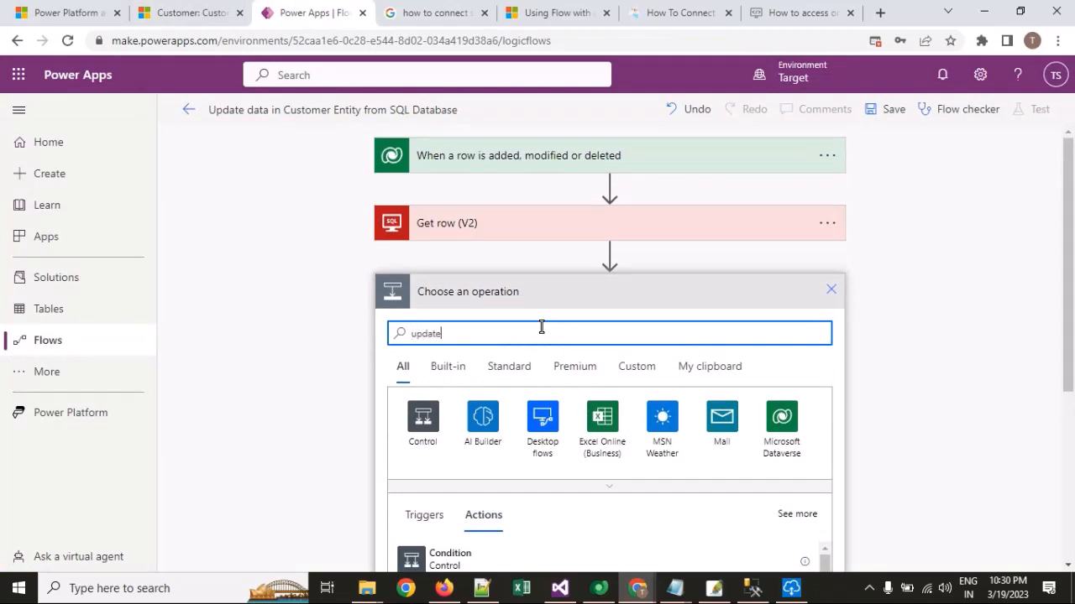
{"action": "key", "text": "BackSpace"}
{"action": "key", "text": "BackSpace"}
{"action": "key", "text": "BackSpace"}
{"action": "key", "text": "BackSpace"}
{"action": "key", "text": "BackSpace"}
{"action": "key", "text": "BackSpace"}
Search the operations for dataverse and add the Microsoft Dataverse action Update a row.
{"action": "type", "text": "dat"}
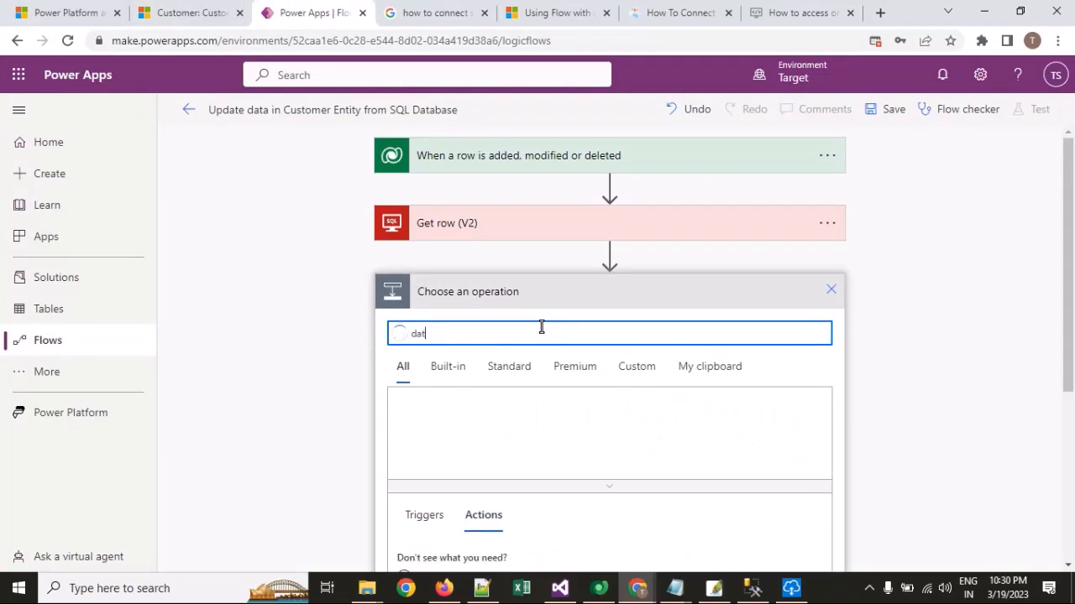
{"action": "type", "text": "averse"}
{"action": "scroll", "coordinate": [541, 328], "scroll_direction": "down", "scroll_amount": 3}
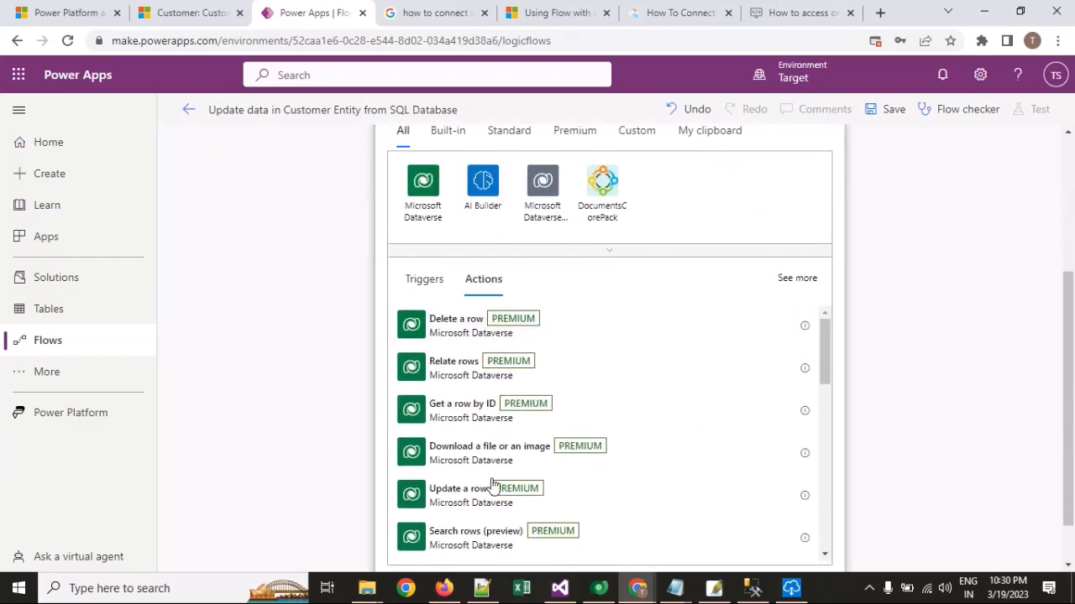
{"action": "left_click", "coordinate": [470, 495]}
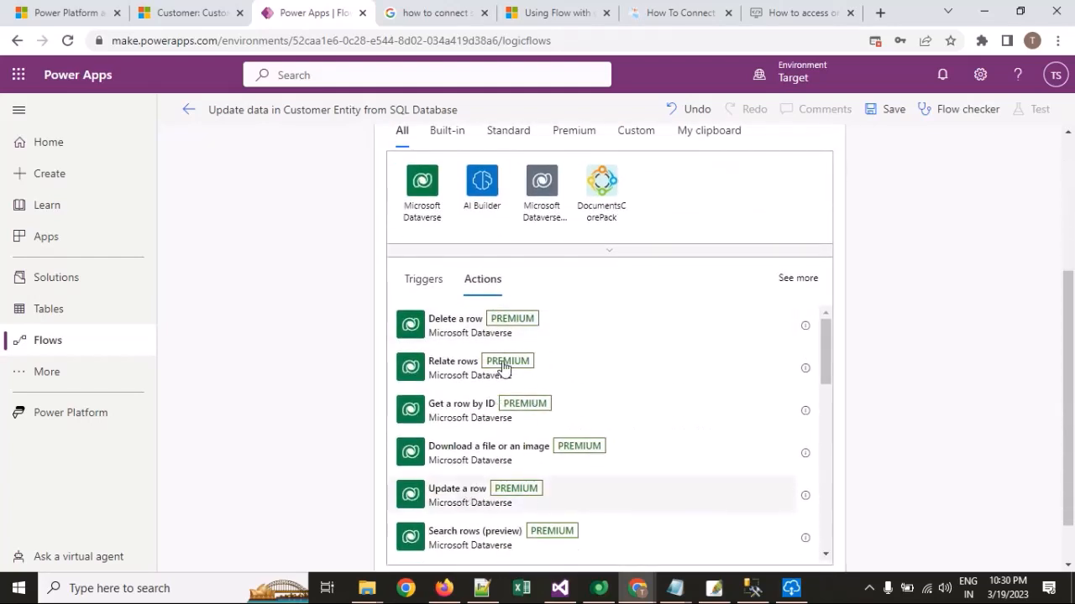
Set the table name of the Update a row action to Customers.
{"action": "left_click", "coordinate": [555, 276]}
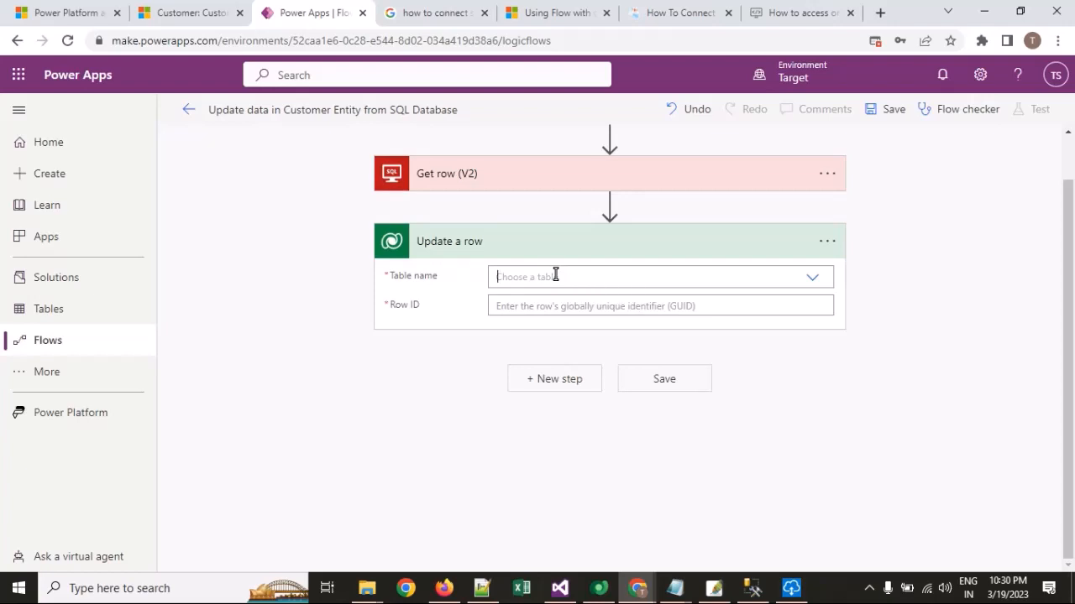
{"action": "type", "text": "cu"}
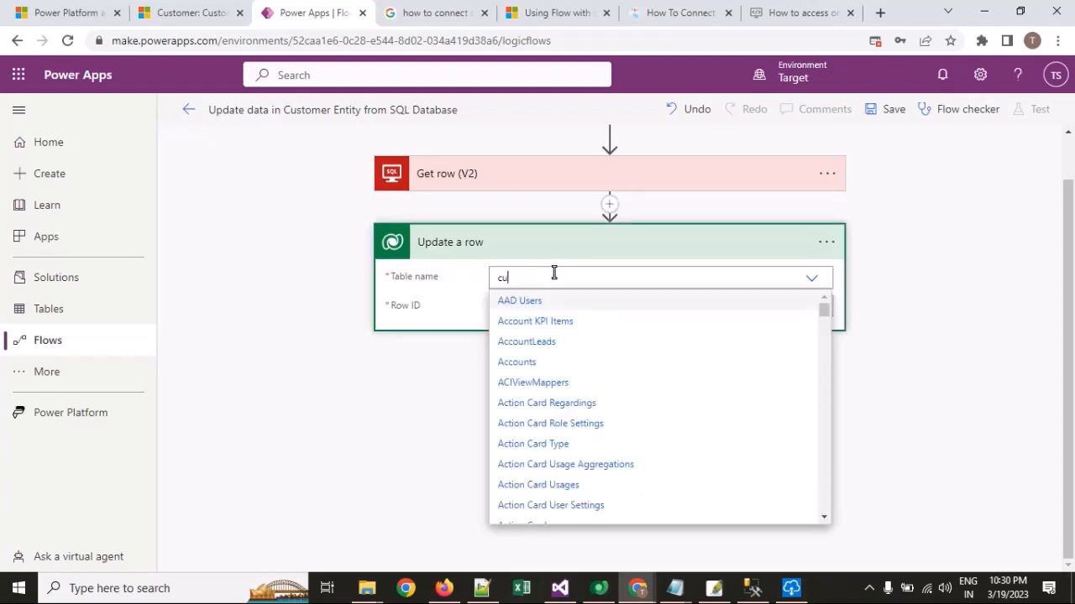
{"action": "type", "text": "stom"}
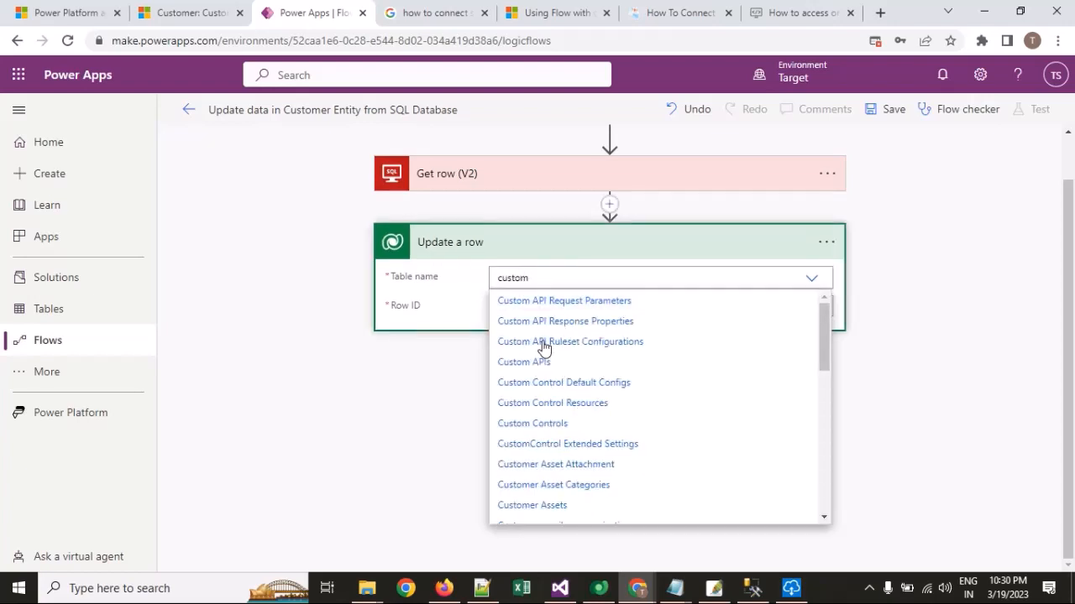
{"action": "type", "text": "ers"}
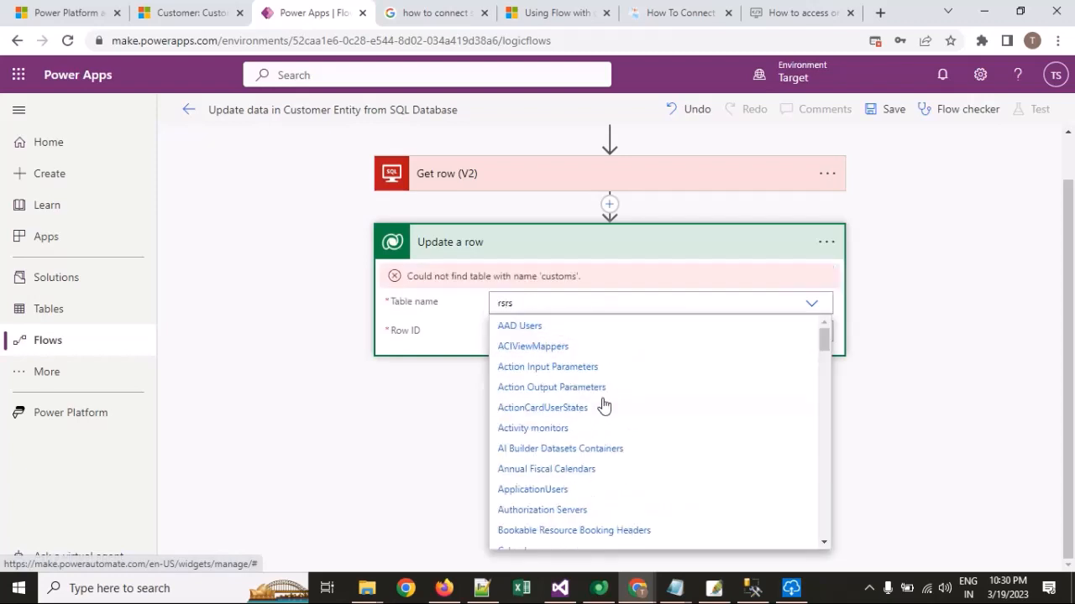
{"action": "key", "text": "ctrl+a"}
{"action": "type", "text": "c"}
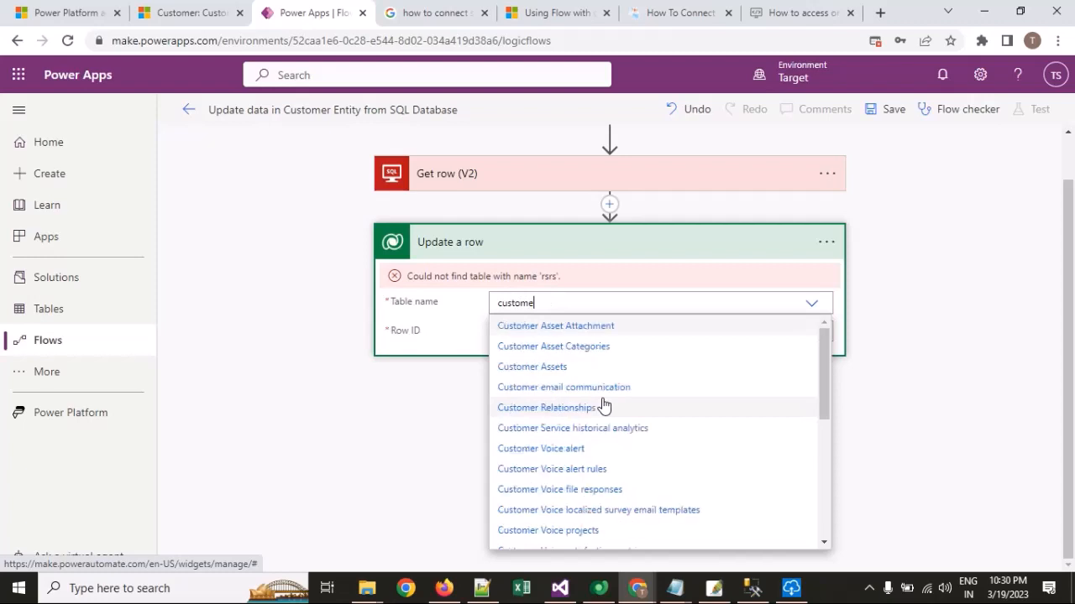
{"action": "type", "text": "rs"}
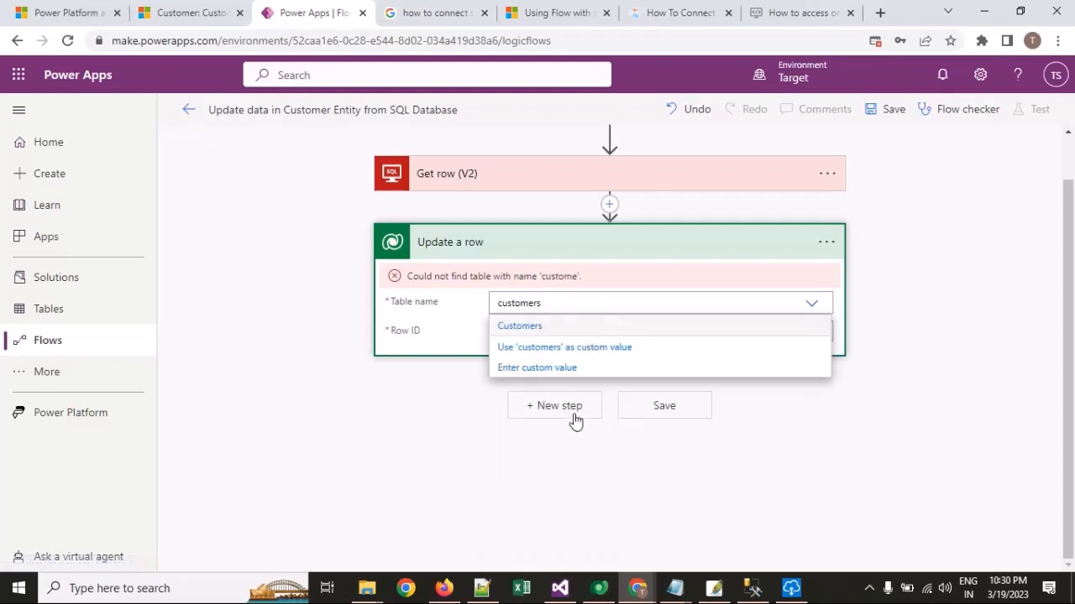
{"action": "left_click", "coordinate": [539, 331]}
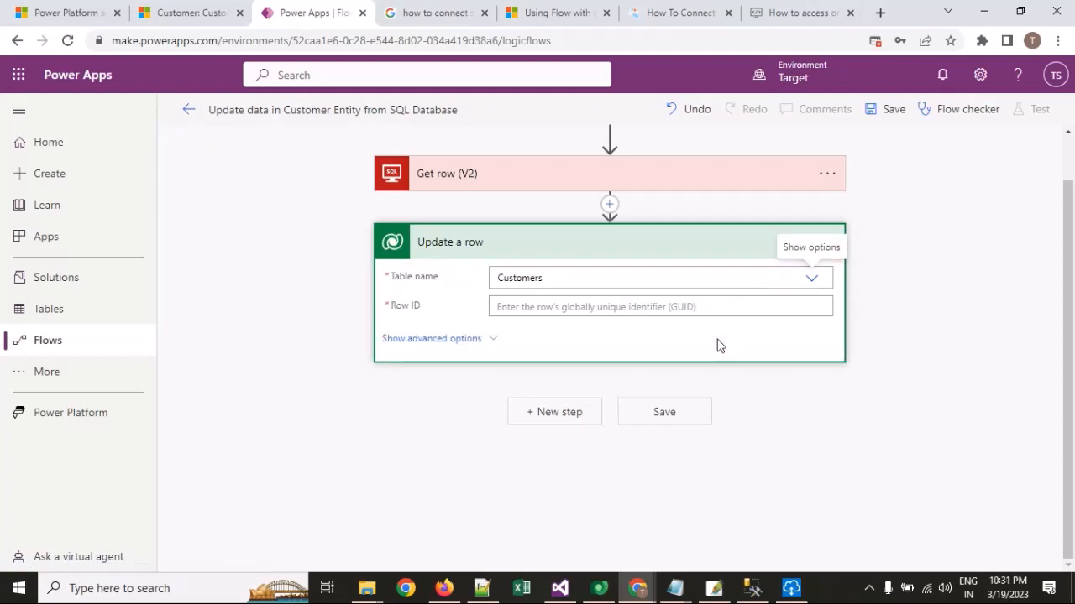
Fill the Row ID of the Update a row action with customer_id from Get row (V2).
{"action": "left_click", "coordinate": [694, 308]}
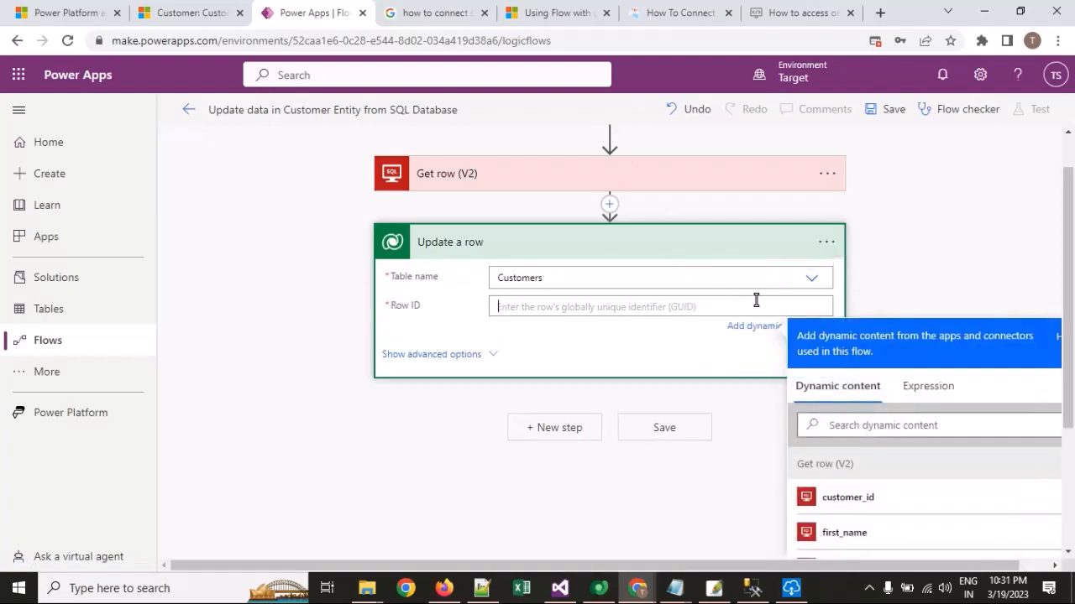
{"action": "scroll", "coordinate": [846, 428], "scroll_direction": "down", "scroll_amount": 1}
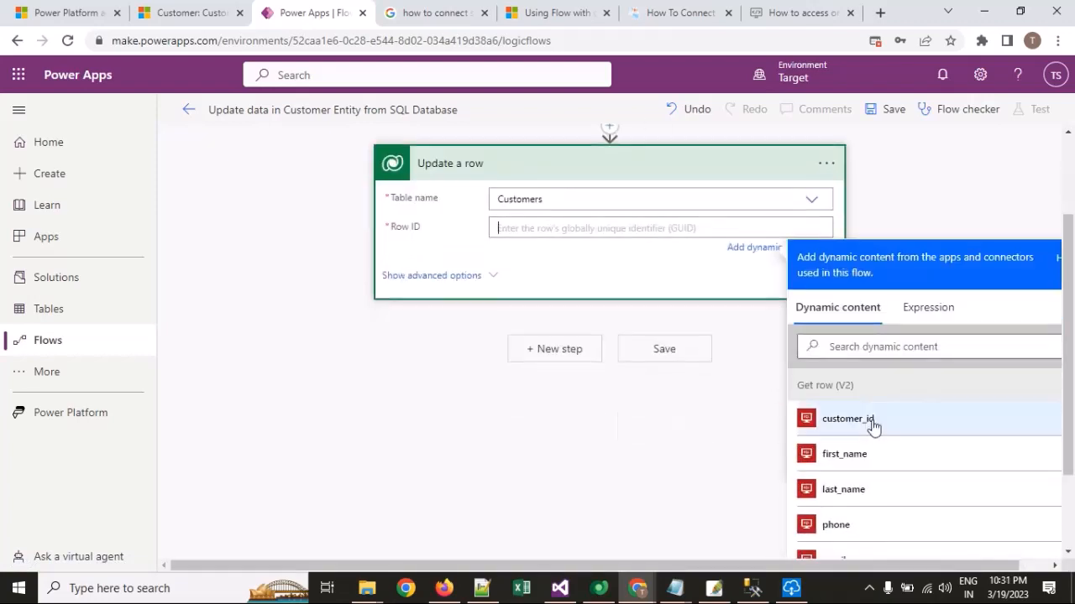
{"action": "left_click", "coordinate": [848, 419]}
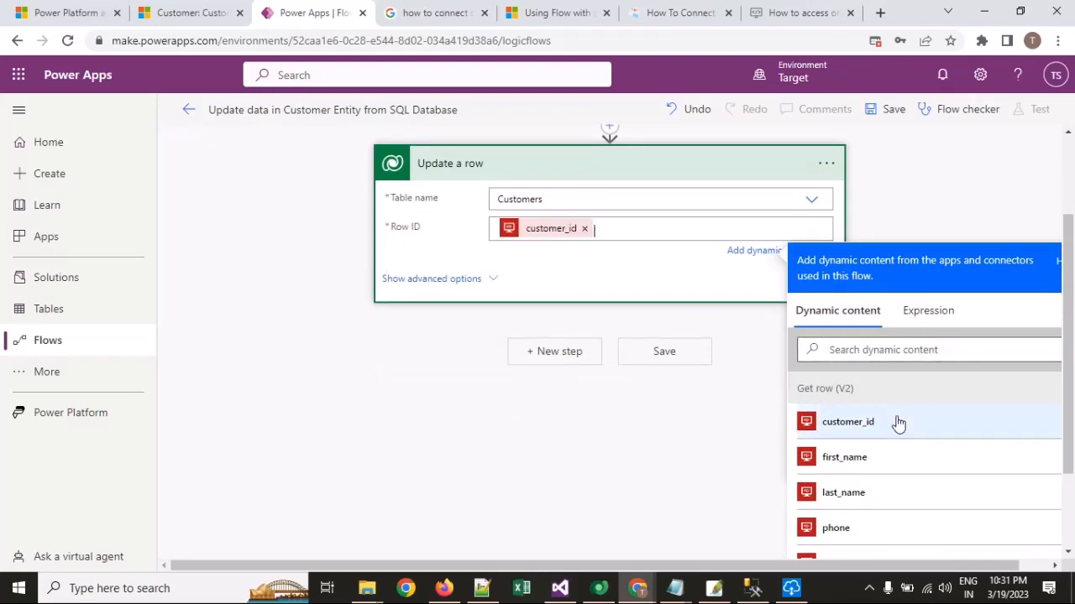
Show the advanced options of Update a row and fill City with city from Get row (V2).
{"action": "left_click", "coordinate": [461, 294]}
{"action": "left_click", "coordinate": [452, 341]}
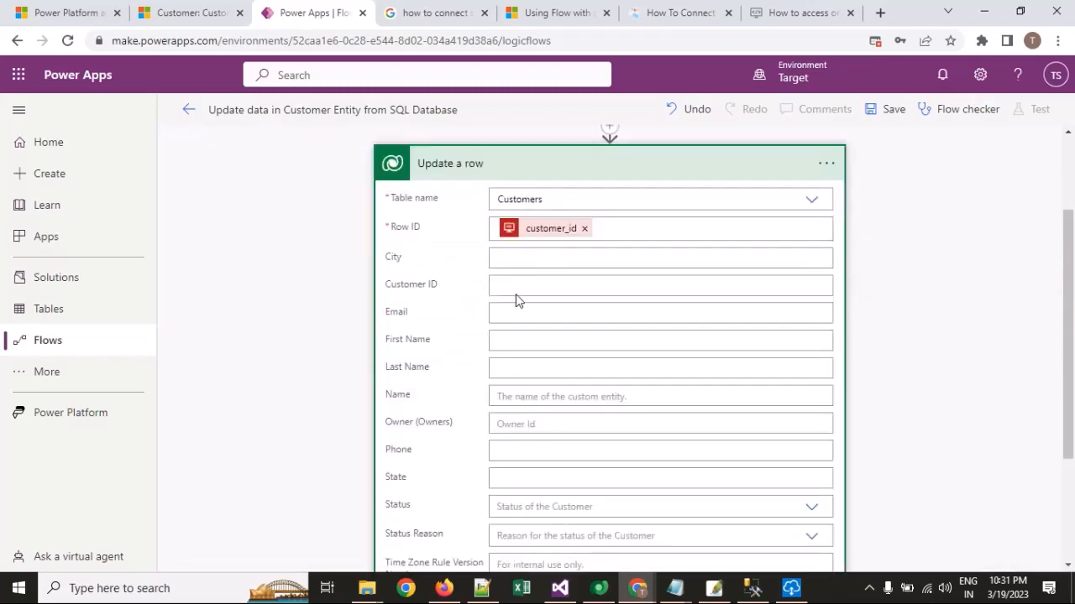
{"action": "scroll", "coordinate": [533, 246], "scroll_direction": "down", "scroll_amount": 1}
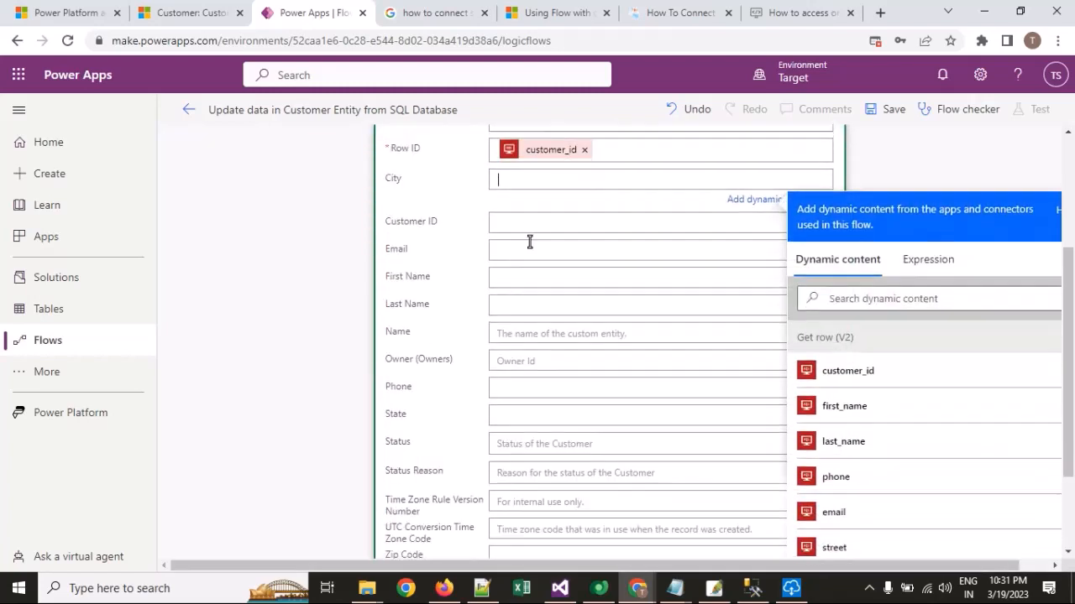
{"action": "scroll", "coordinate": [861, 382], "scroll_direction": "down", "scroll_amount": 3}
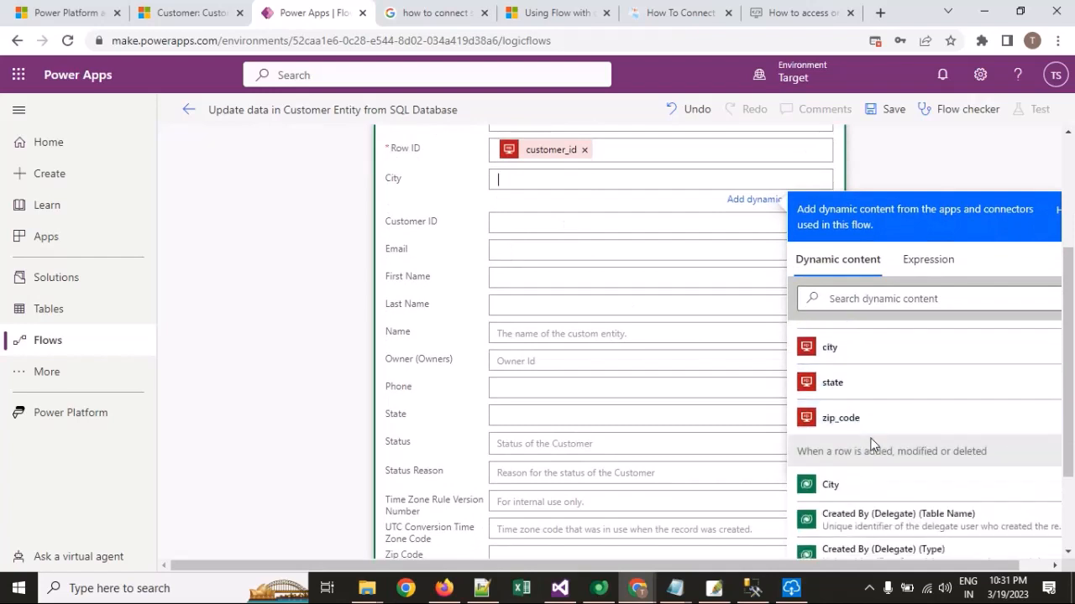
{"action": "scroll", "coordinate": [870, 446], "scroll_direction": "up", "scroll_amount": 1}
{"action": "scroll", "coordinate": [873, 400], "scroll_direction": "up", "scroll_amount": 3}
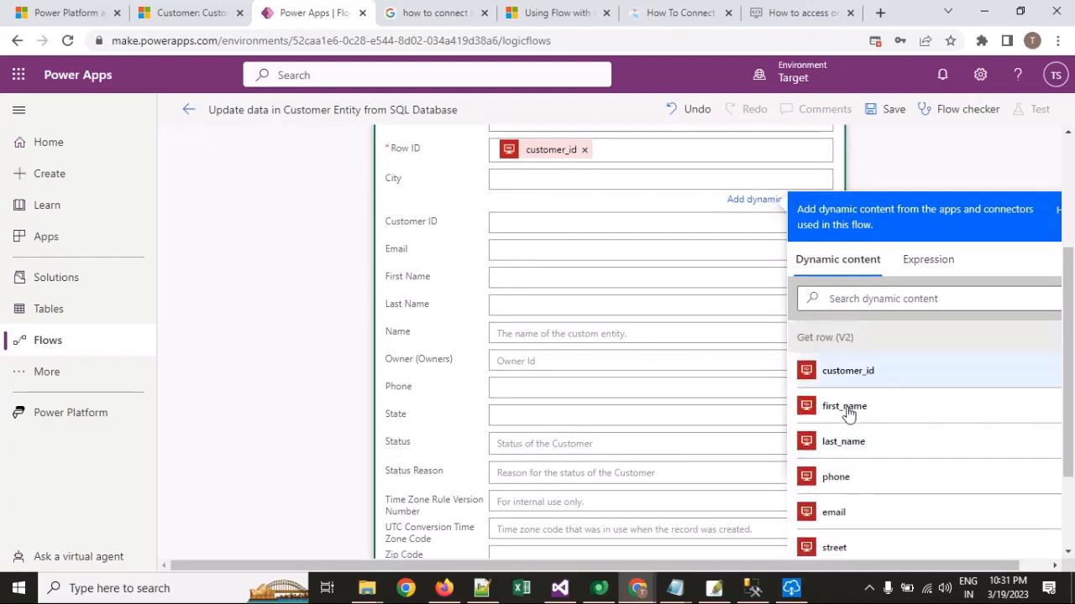
{"action": "scroll", "coordinate": [892, 507], "scroll_direction": "down", "scroll_amount": 1}
{"action": "left_click", "coordinate": [885, 504]}
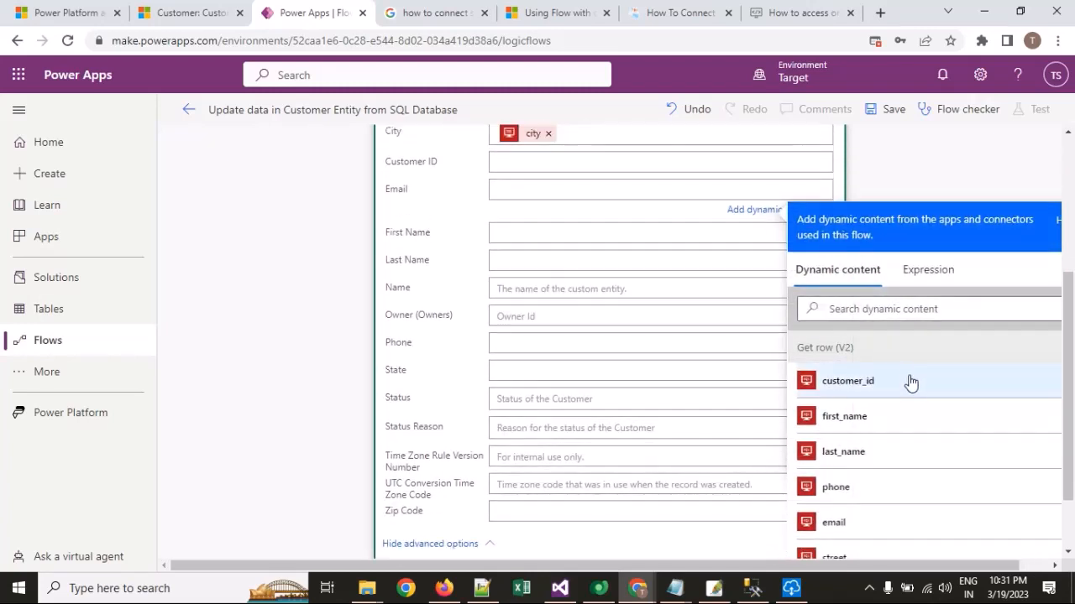
Fill Email with email and First Name with first_name from the Get row (V2) dynamic content.
{"action": "left_click", "coordinate": [890, 523]}
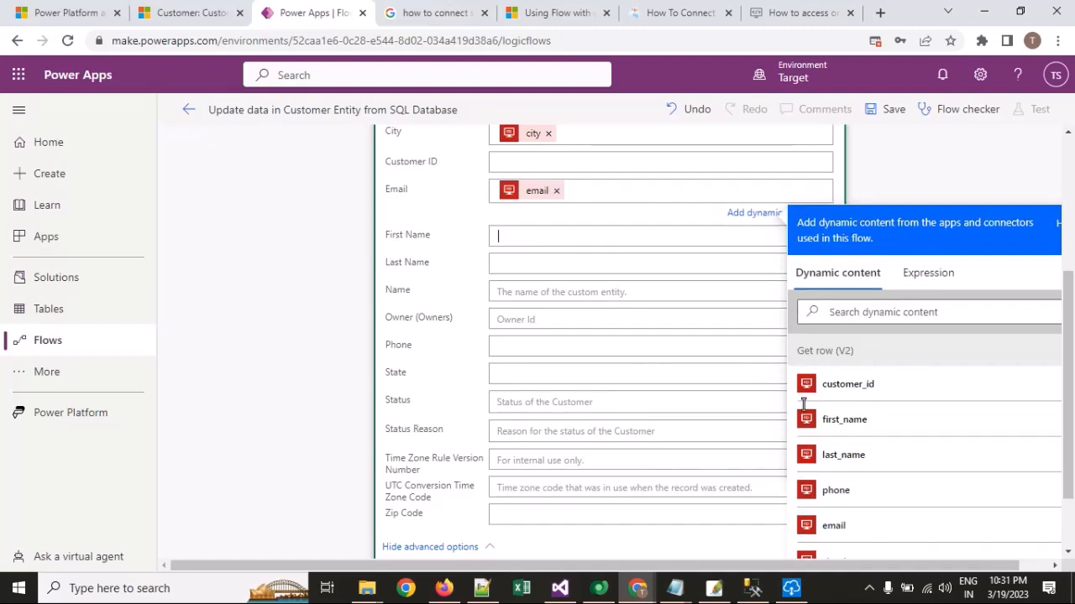
{"action": "left_click", "coordinate": [854, 458]}
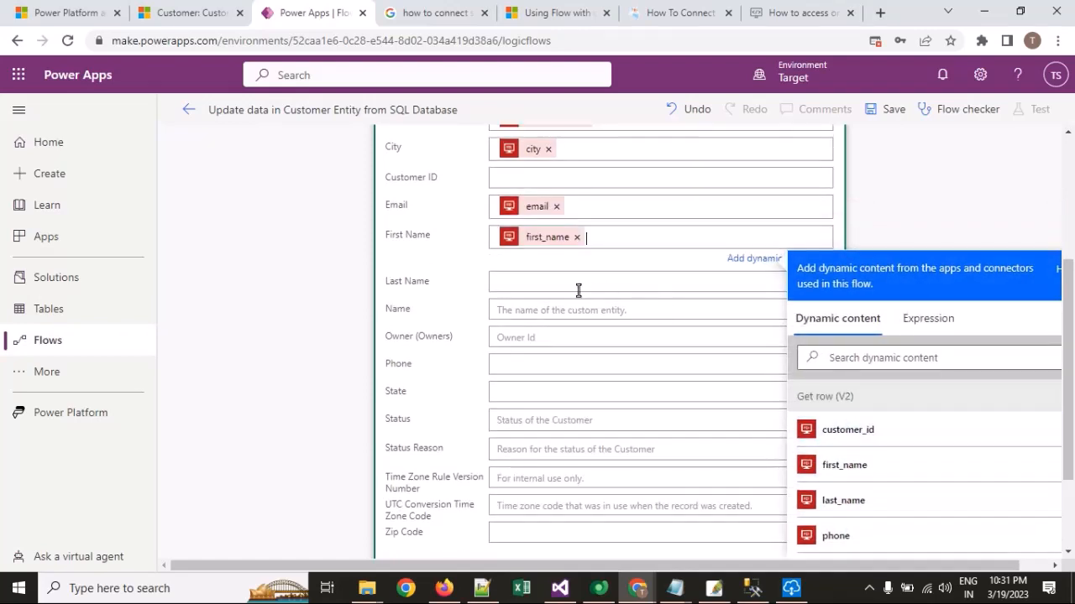
{"action": "scroll", "coordinate": [933, 420], "scroll_direction": "down", "scroll_amount": 3}
{"action": "scroll", "coordinate": [899, 451], "scroll_direction": "up", "scroll_amount": 3}
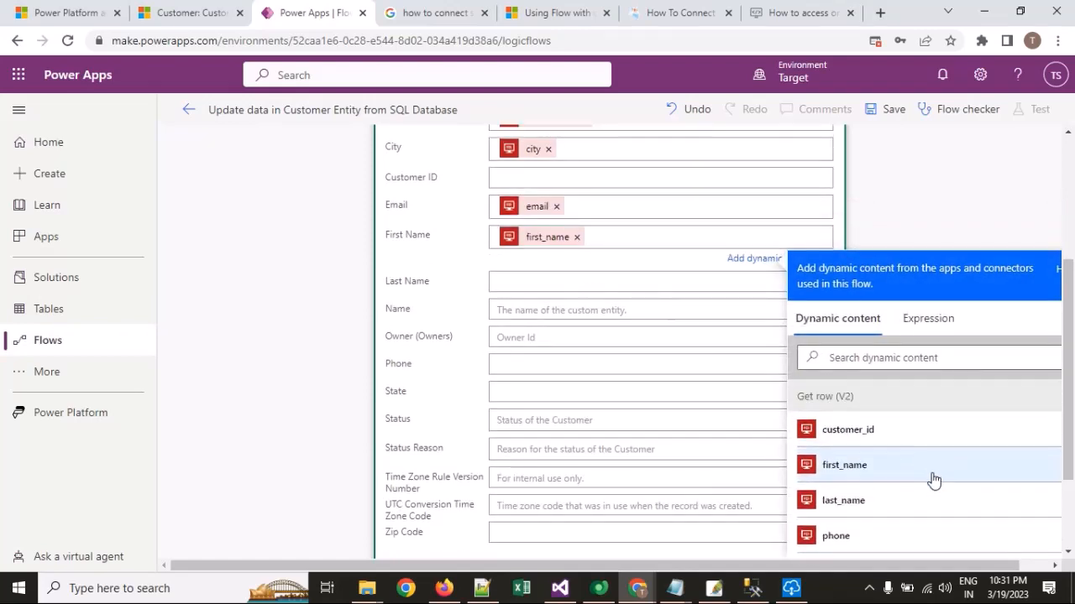
{"action": "left_click", "coordinate": [885, 501]}
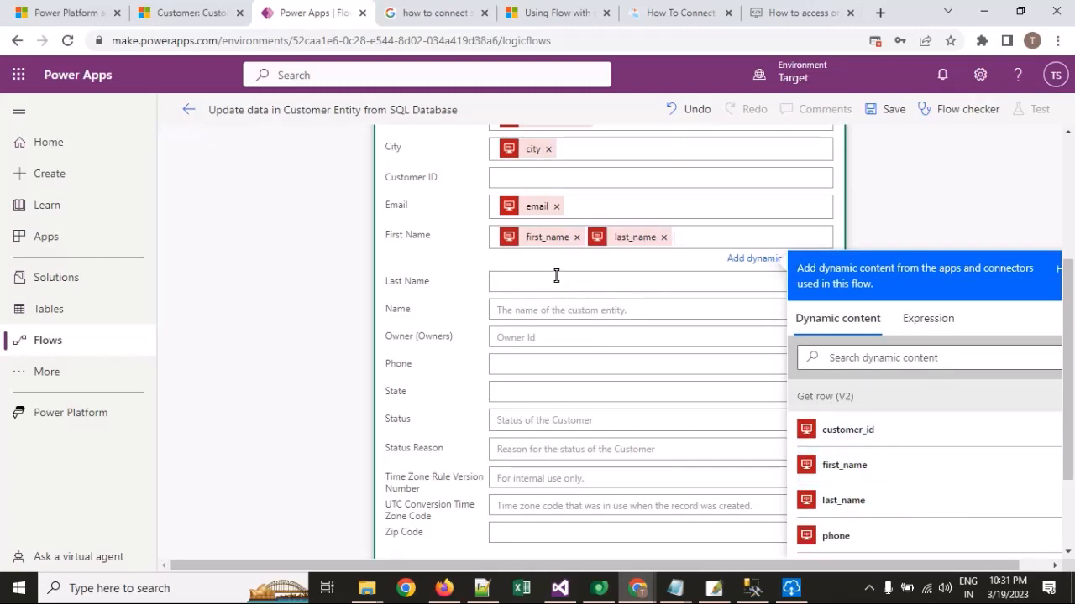
{"action": "scroll", "coordinate": [907, 396], "scroll_direction": "down", "scroll_amount": 1}
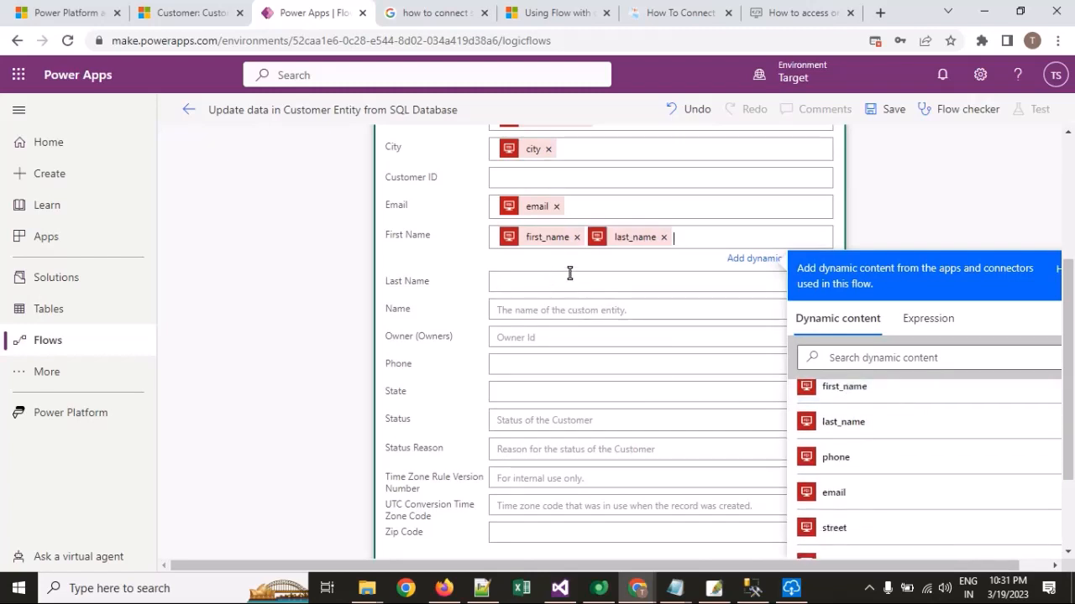
{"action": "left_click", "coordinate": [662, 238]}
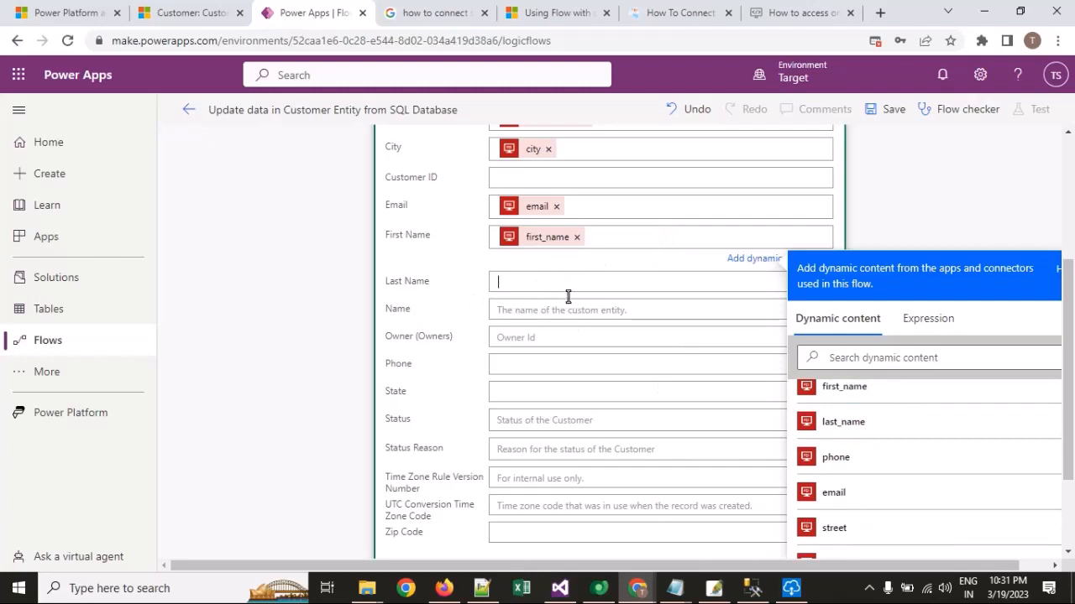
Fill Last Name with last_name and Phone with phone from the Get row (V2) dynamic content.
{"action": "scroll", "coordinate": [904, 472], "scroll_direction": "down", "scroll_amount": 1}
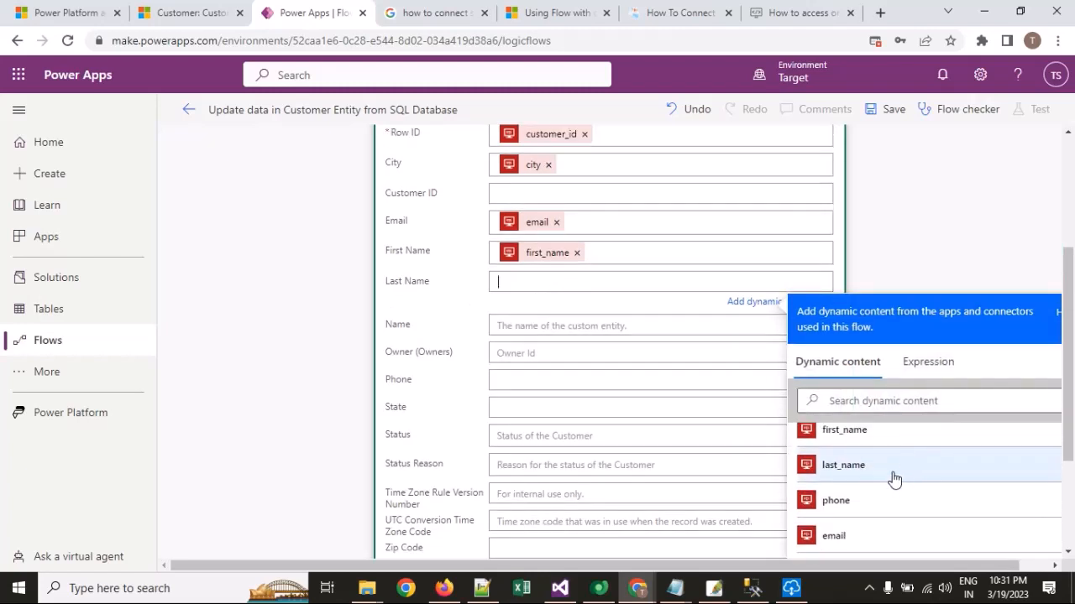
{"action": "left_click", "coordinate": [893, 470]}
{"action": "left_click", "coordinate": [552, 329]}
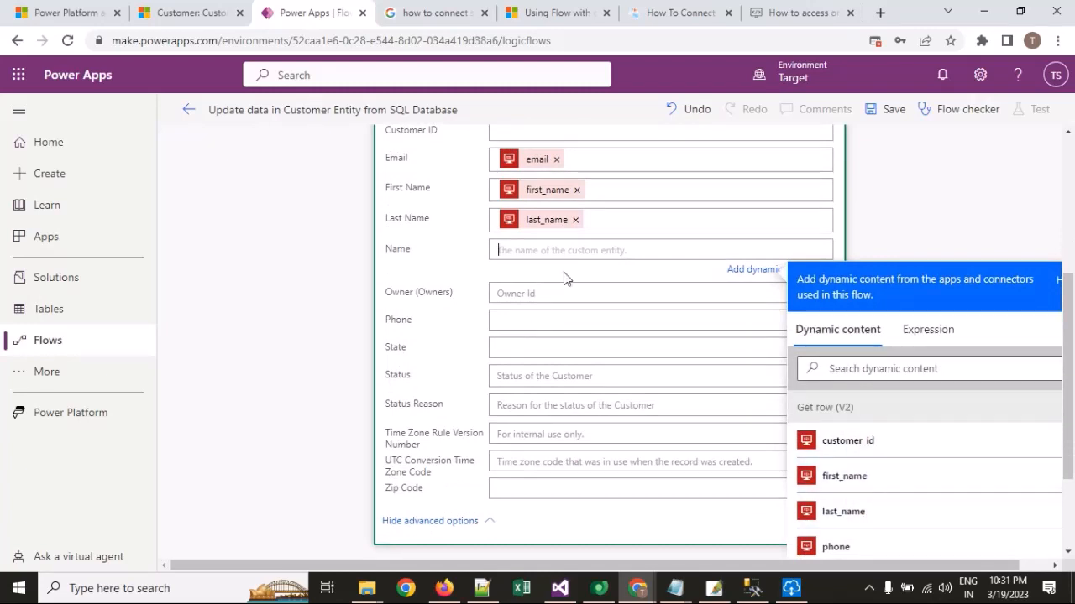
{"action": "left_click", "coordinate": [541, 294]}
{"action": "left_click", "coordinate": [506, 322]}
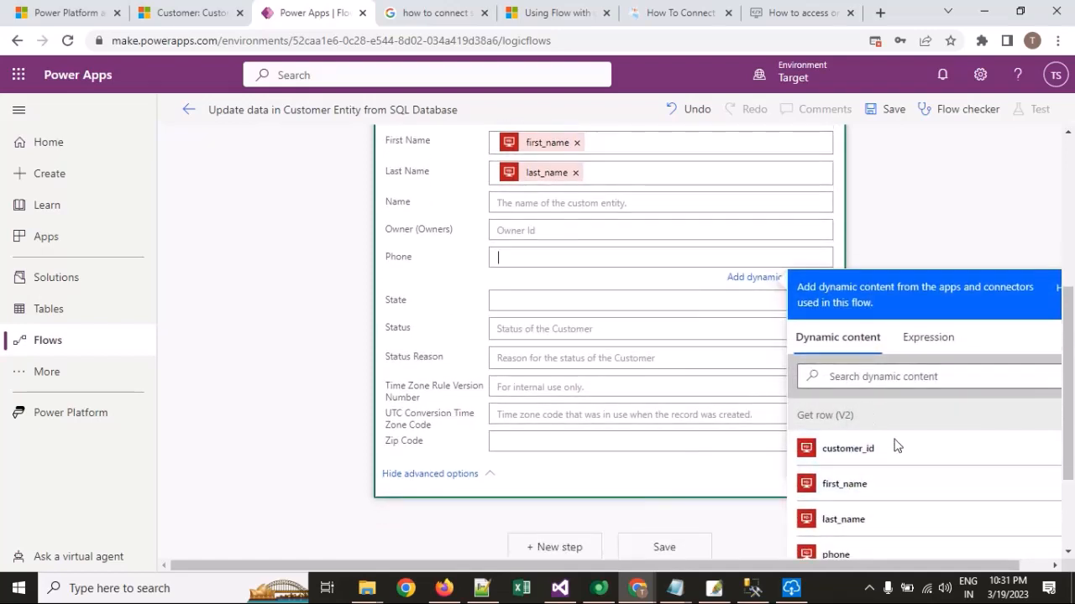
{"action": "scroll", "coordinate": [881, 462], "scroll_direction": "down", "scroll_amount": 2}
{"action": "scroll", "coordinate": [851, 428], "scroll_direction": "up", "scroll_amount": 2}
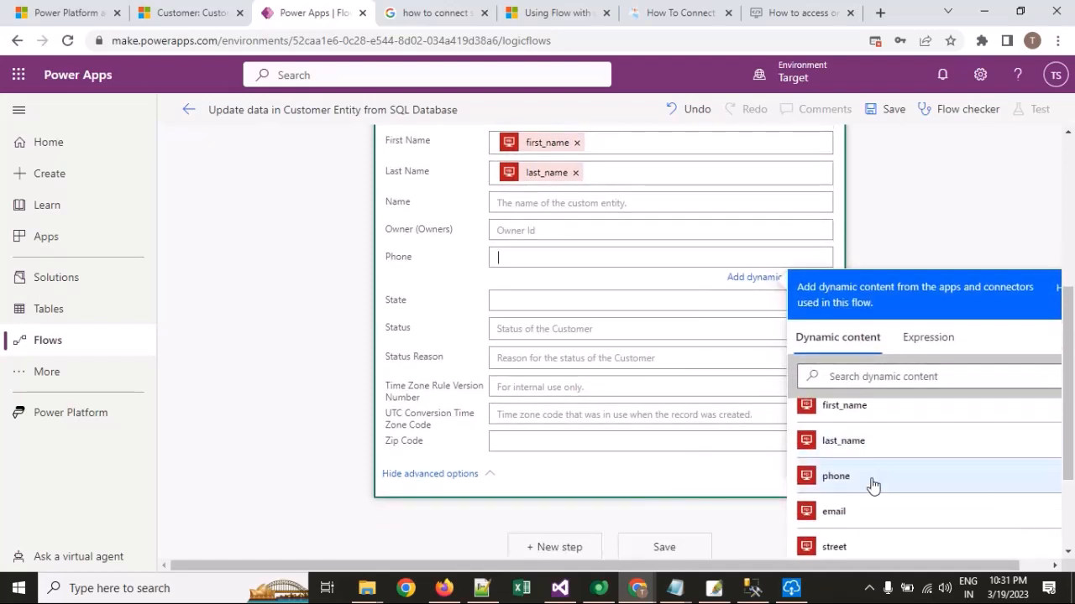
{"action": "left_click", "coordinate": [871, 483]}
Fill the State field of Update a row with state from the Get row (V2) dynamic content.
{"action": "left_click", "coordinate": [541, 302]}
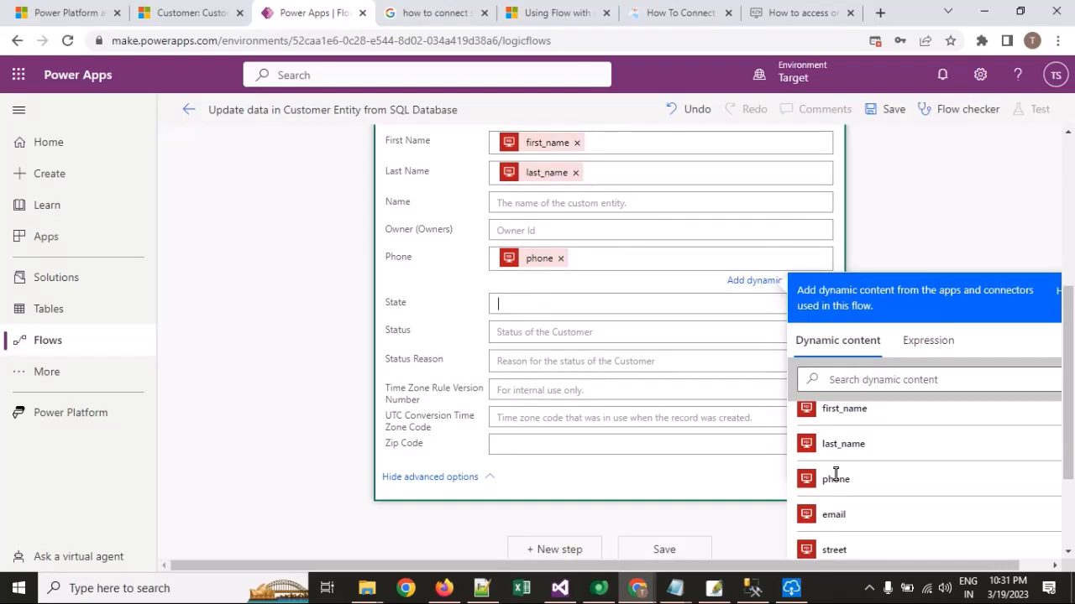
{"action": "scroll", "coordinate": [880, 485], "scroll_direction": "down", "scroll_amount": 2}
{"action": "scroll", "coordinate": [883, 483], "scroll_direction": "down", "scroll_amount": 2}
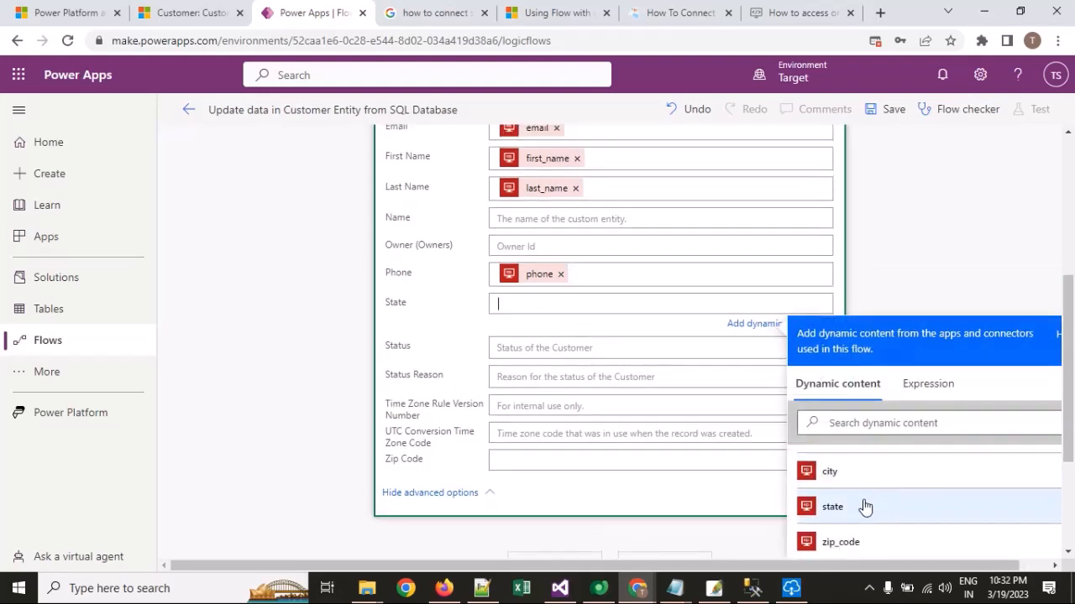
{"action": "left_click", "coordinate": [861, 508]}
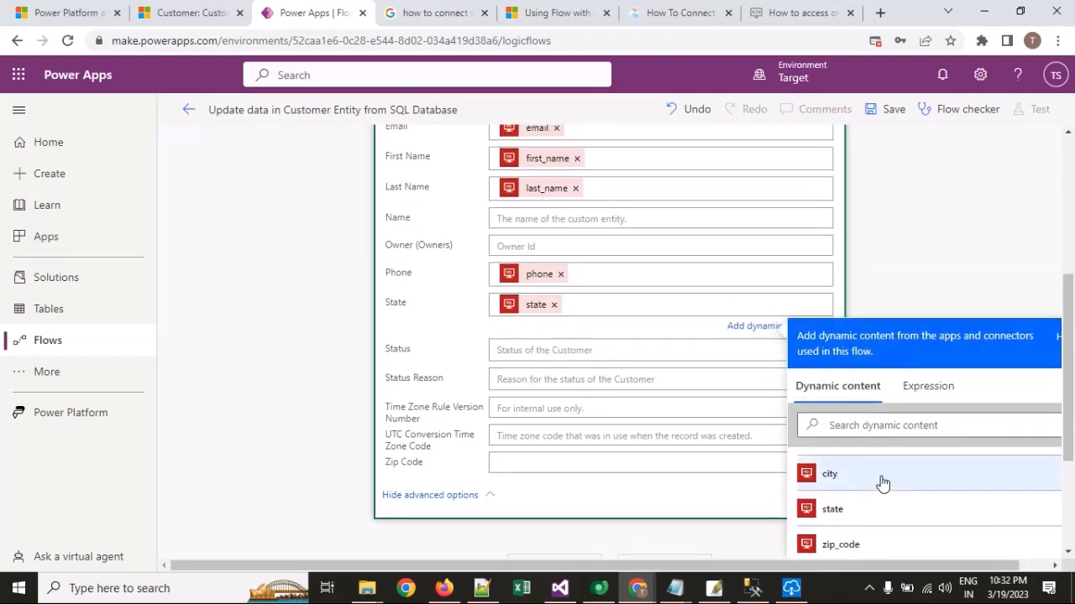
{"action": "scroll", "coordinate": [875, 484], "scroll_direction": "down", "scroll_amount": 1}
{"action": "scroll", "coordinate": [856, 474], "scroll_direction": "up", "scroll_amount": 1}
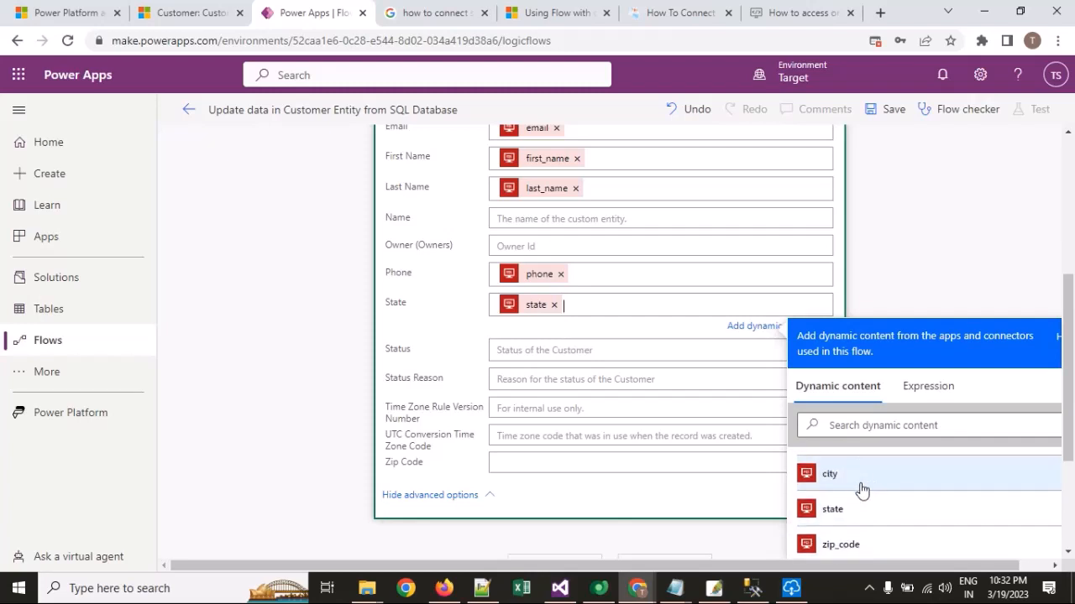
{"action": "left_click", "coordinate": [563, 351]}
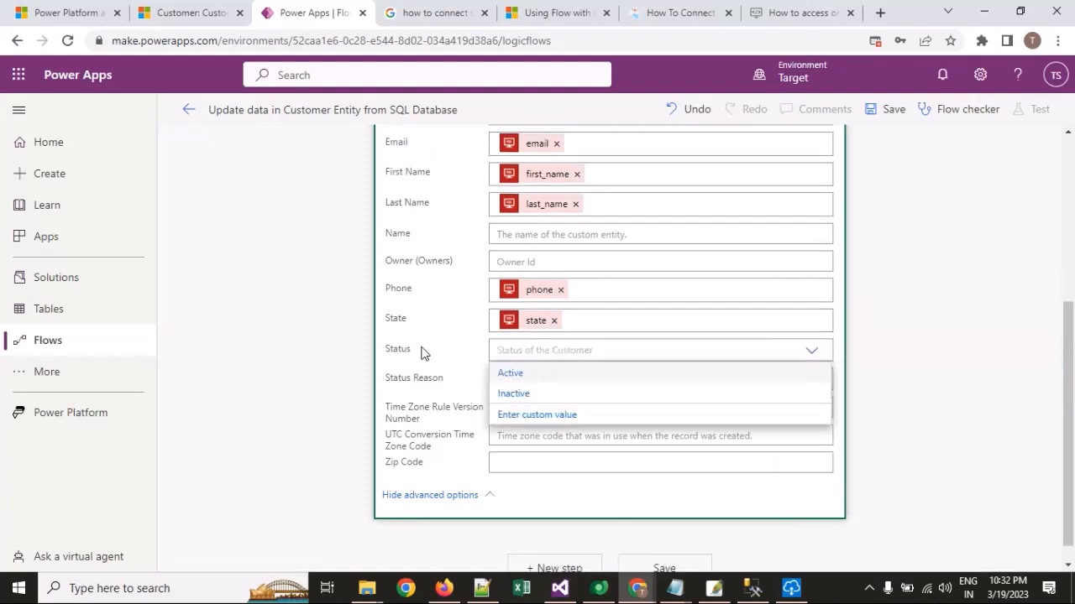
{"action": "left_click", "coordinate": [834, 352]}
Replace the Row ID value with the Customer unique identifier from the When a row is added, modified or deleted trigger.
{"action": "scroll", "coordinate": [838, 329], "scroll_direction": "up", "scroll_amount": 3}
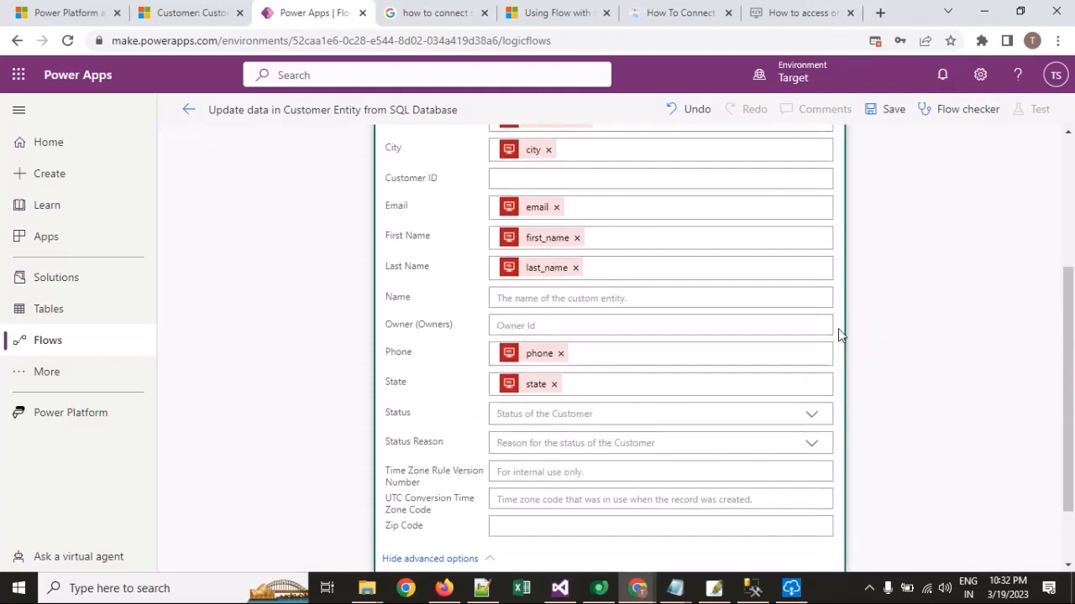
{"action": "left_click", "coordinate": [584, 292]}
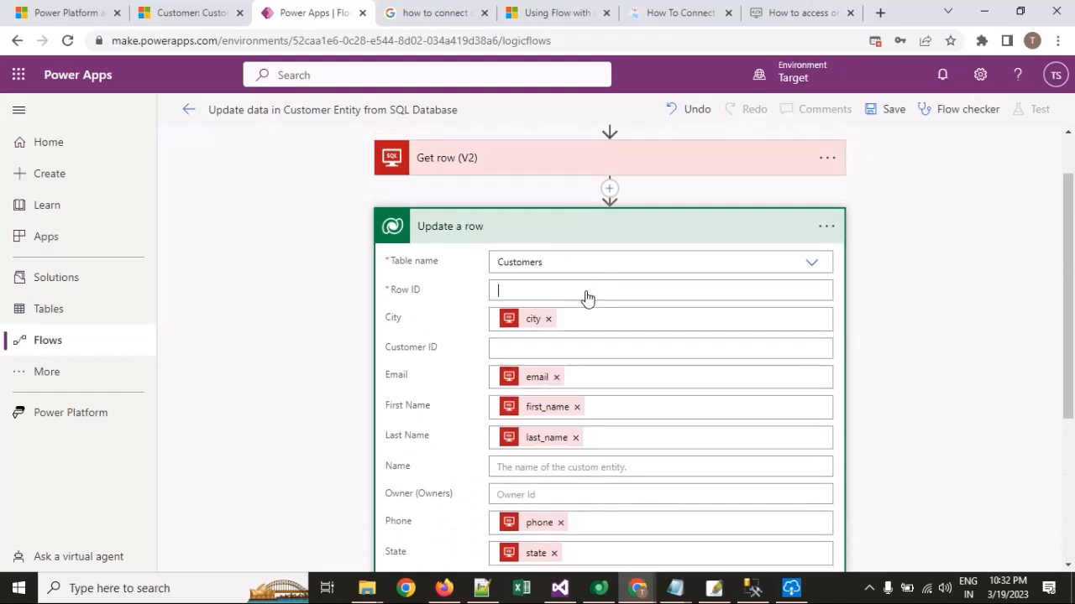
{"action": "scroll", "coordinate": [966, 392], "scroll_direction": "down", "scroll_amount": 10}
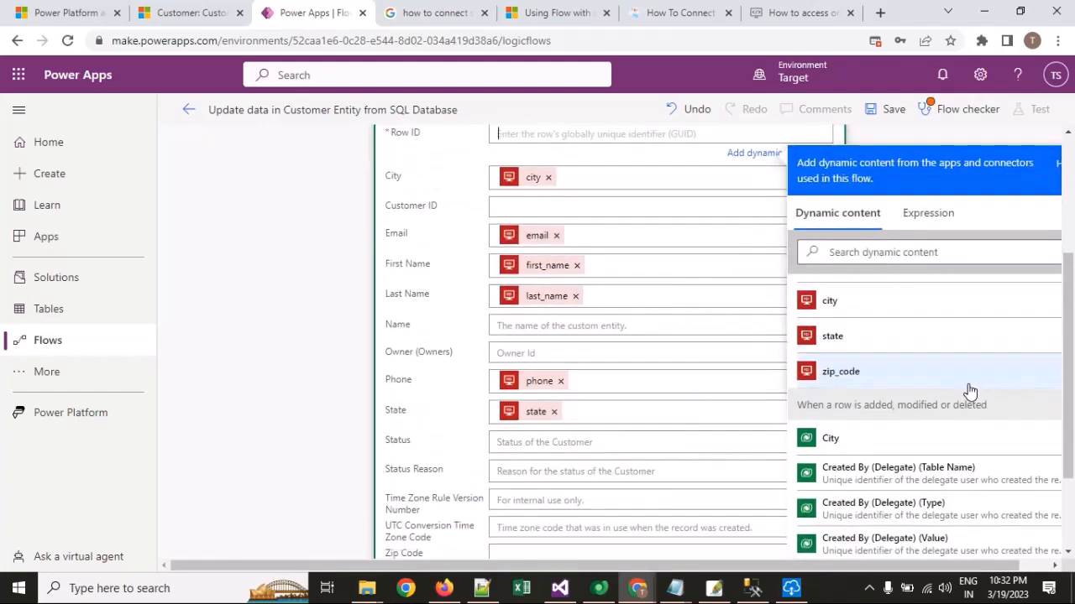
{"action": "scroll", "coordinate": [907, 443], "scroll_direction": "down", "scroll_amount": 2}
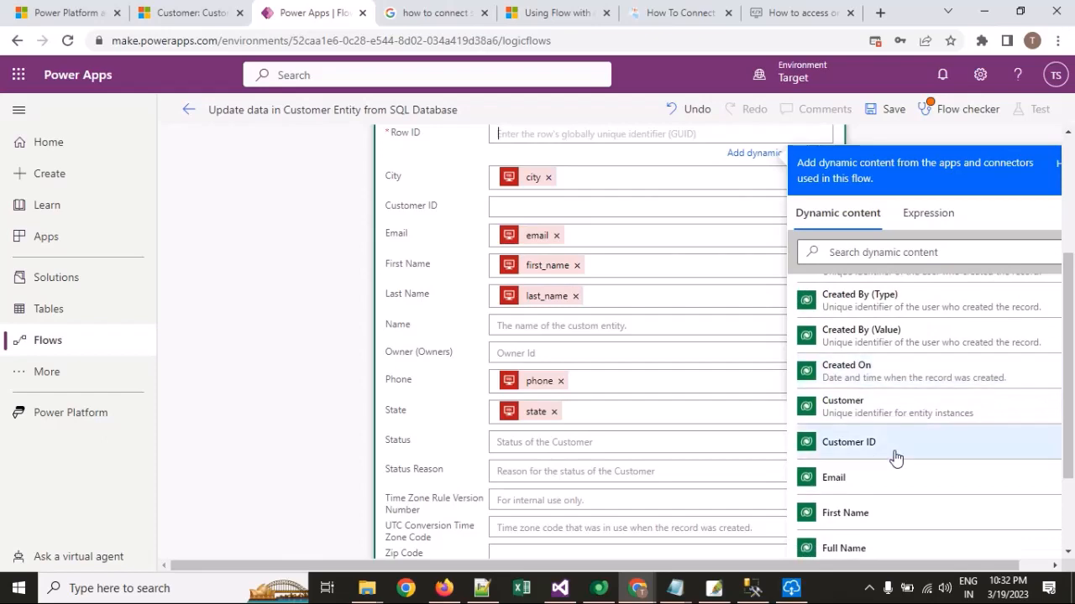
{"action": "left_click", "coordinate": [897, 408]}
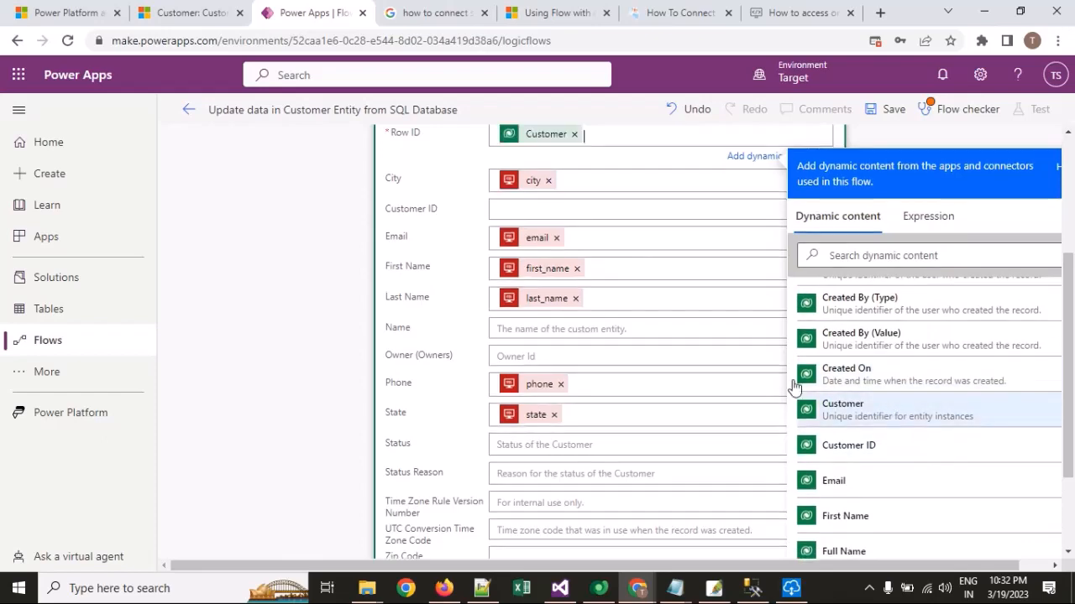
Check the field mappings in the Update a row action and save the flow.
{"action": "scroll", "coordinate": [547, 291], "scroll_direction": "up", "scroll_amount": 2}
{"action": "scroll", "coordinate": [547, 290], "scroll_direction": "up", "scroll_amount": 1}
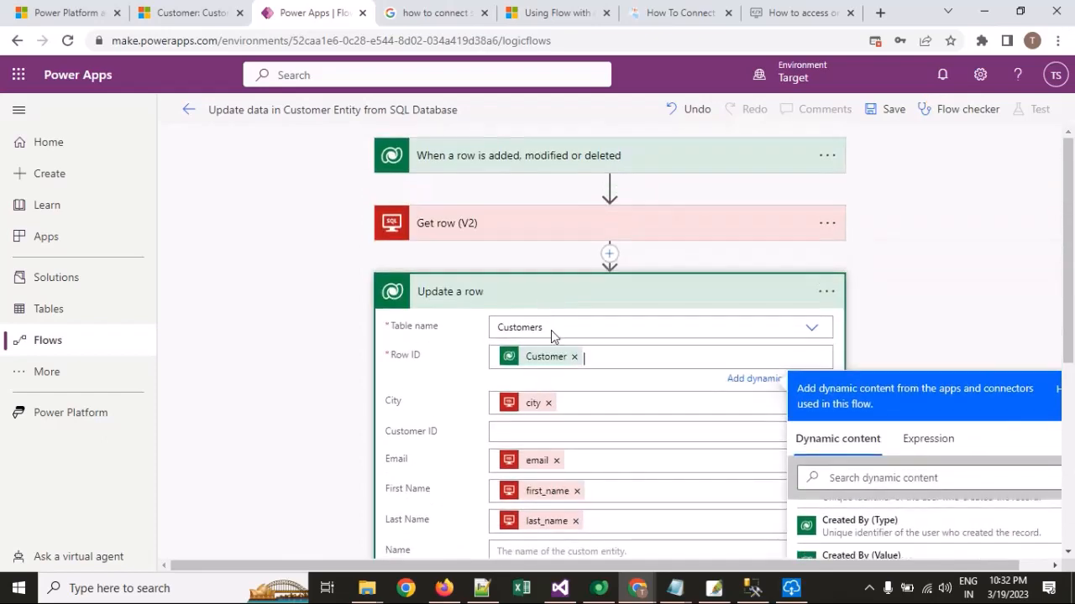
{"action": "left_click", "coordinate": [879, 265]}
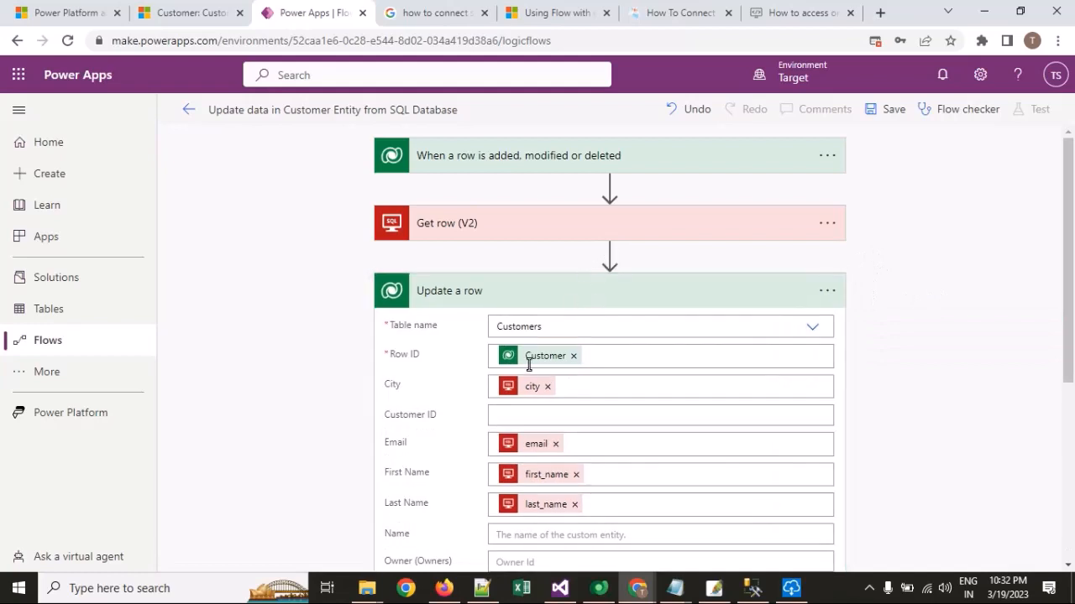
{"action": "scroll", "coordinate": [613, 328], "scroll_direction": "down", "scroll_amount": 3}
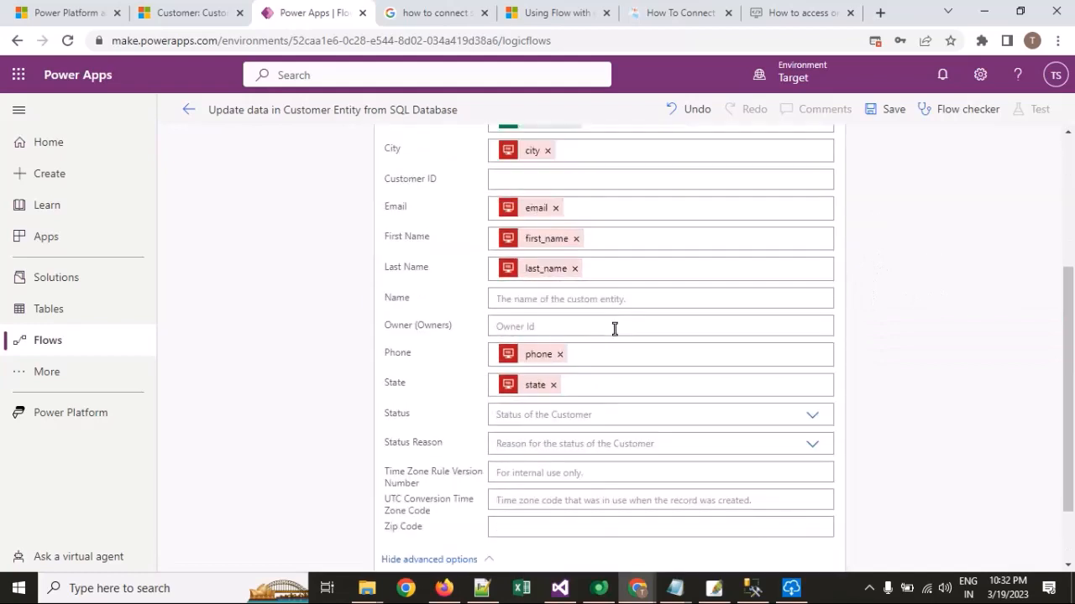
{"action": "scroll", "coordinate": [588, 324], "scroll_direction": "up", "scroll_amount": 3}
{"action": "left_click", "coordinate": [886, 110]}
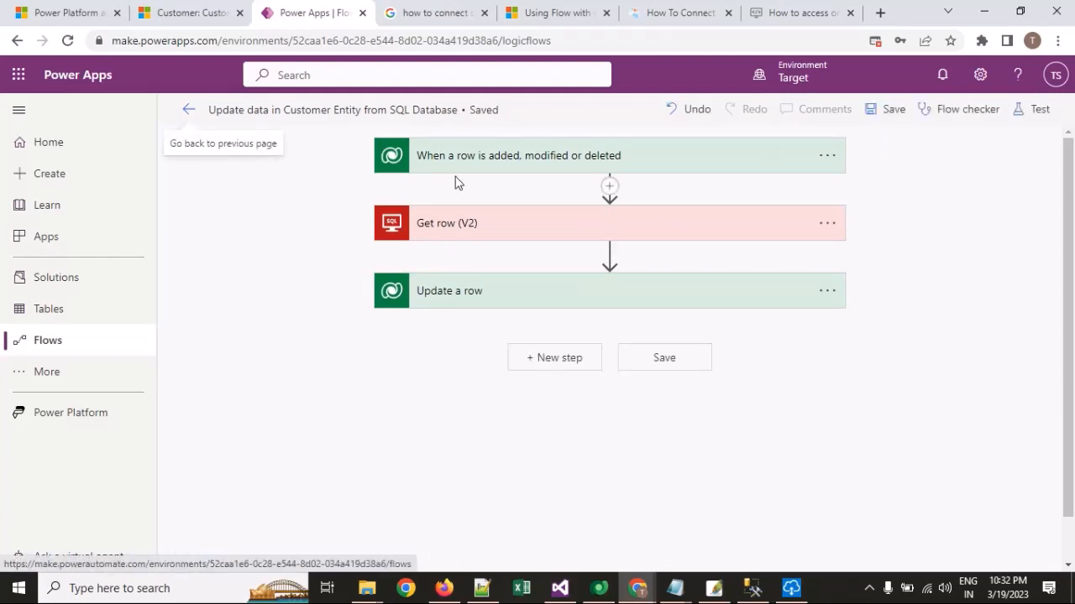
Review the flow's Get row (V2) and Update a row settings alongside the new customer form, and return to the flows list.
{"action": "left_click", "coordinate": [183, 13]}
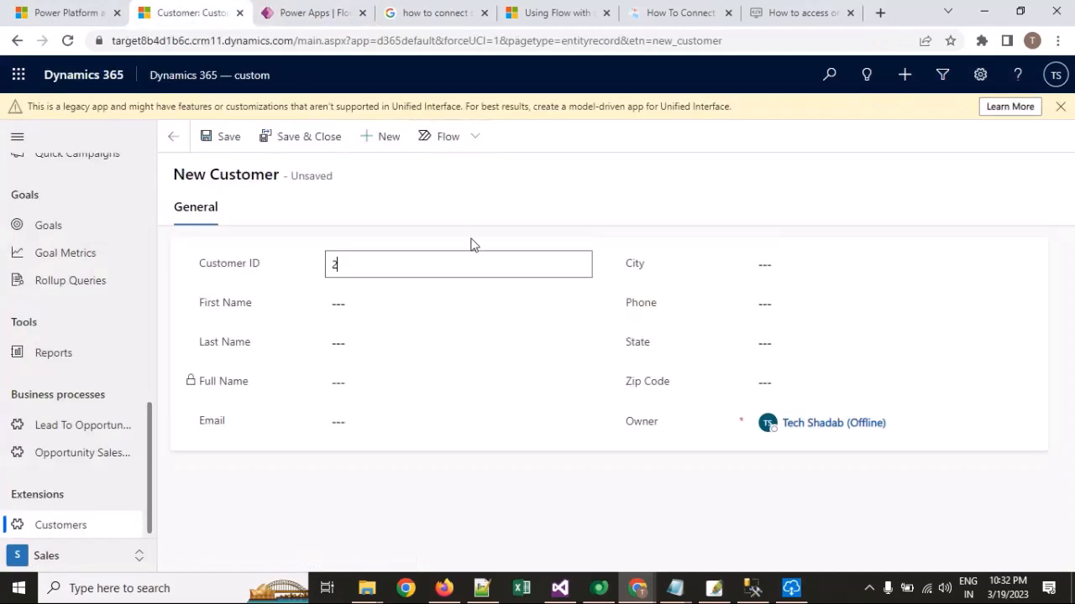
{"action": "left_click_drag", "start_coordinate": [407, 267], "coordinate": [294, 288]}
{"action": "left_click", "coordinate": [294, 17]}
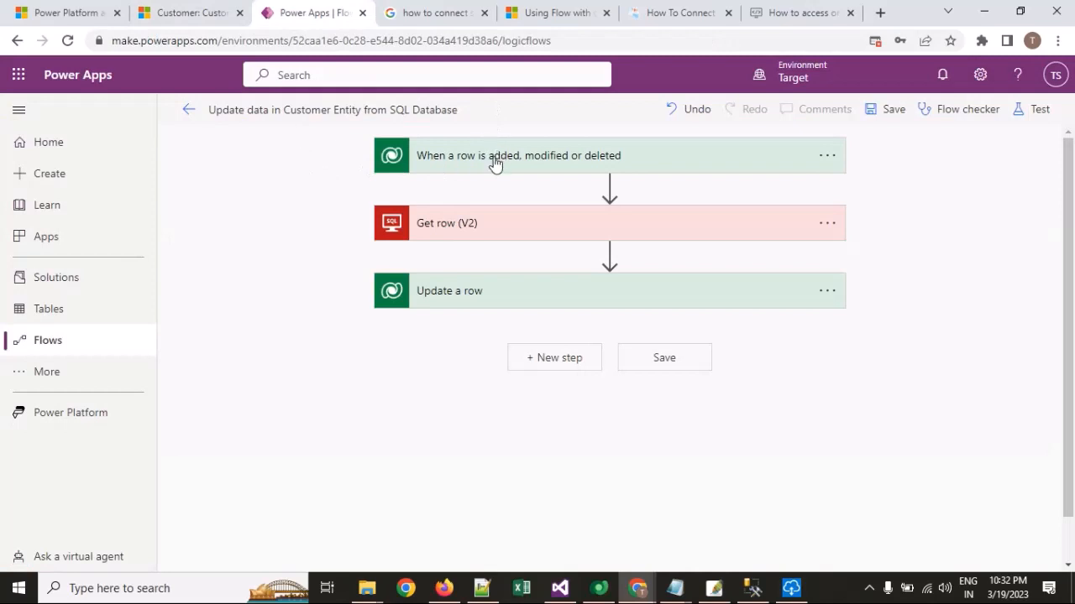
{"action": "left_click", "coordinate": [482, 220]}
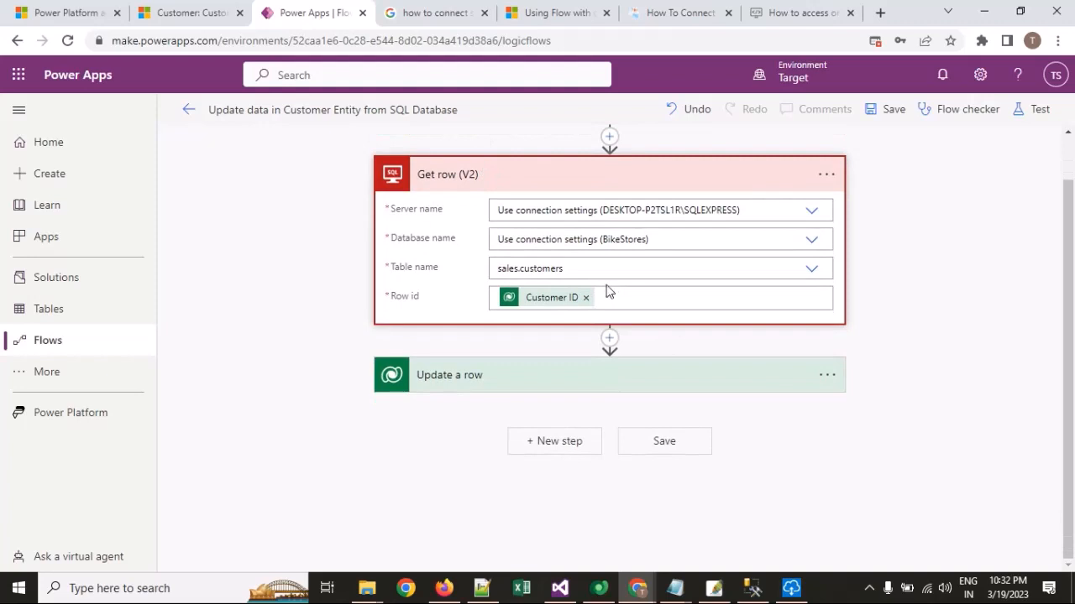
{"action": "left_click", "coordinate": [558, 369]}
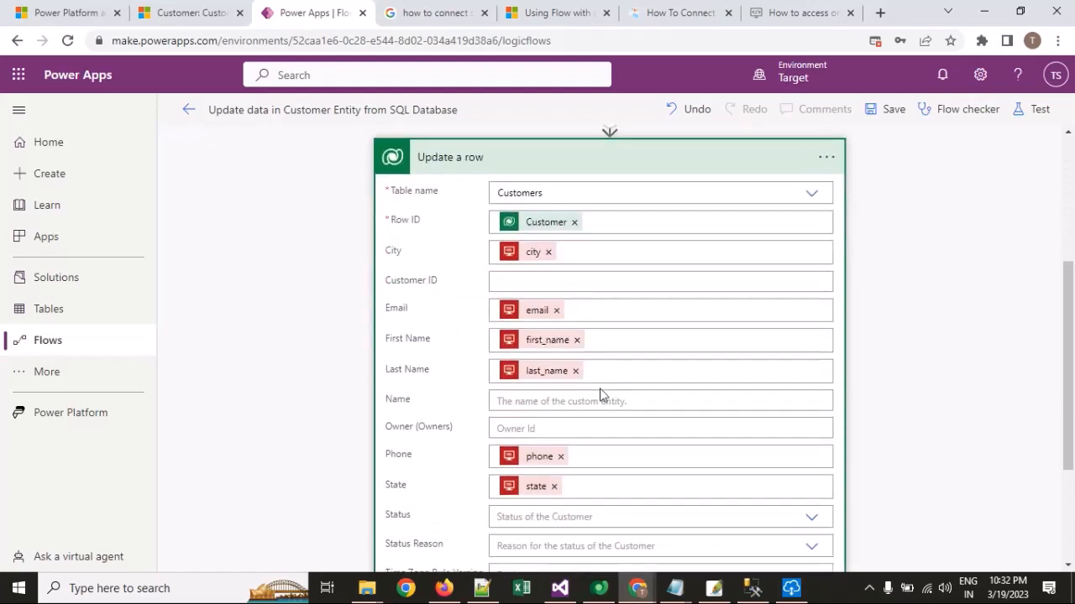
{"action": "scroll", "coordinate": [503, 336], "scroll_direction": "up", "scroll_amount": 3}
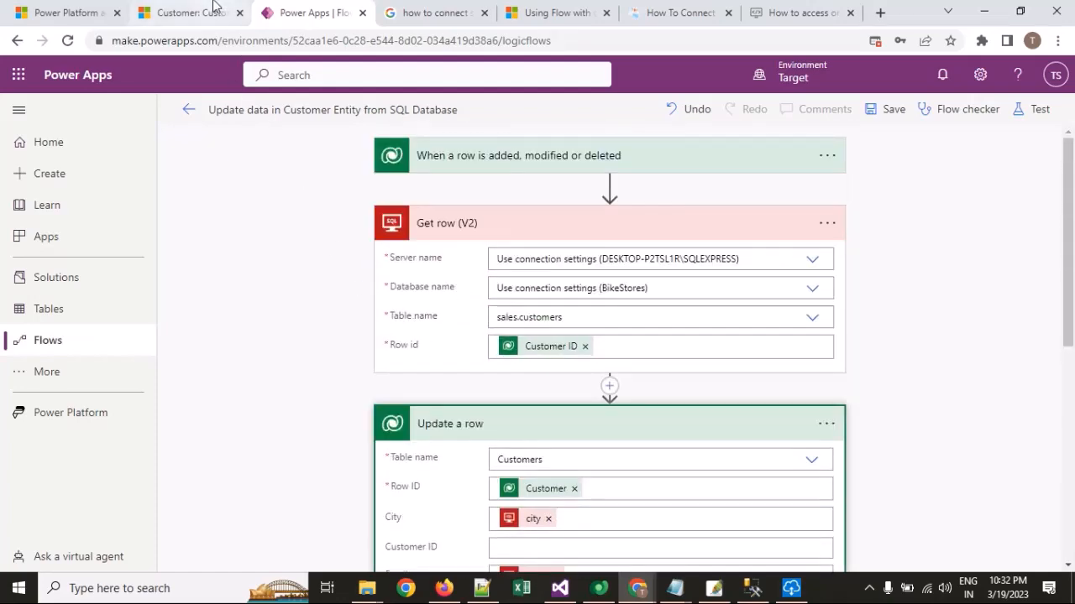
{"action": "left_click", "coordinate": [216, 10]}
{"action": "left_click", "coordinate": [311, 12]}
{"action": "left_click", "coordinate": [186, 112]}
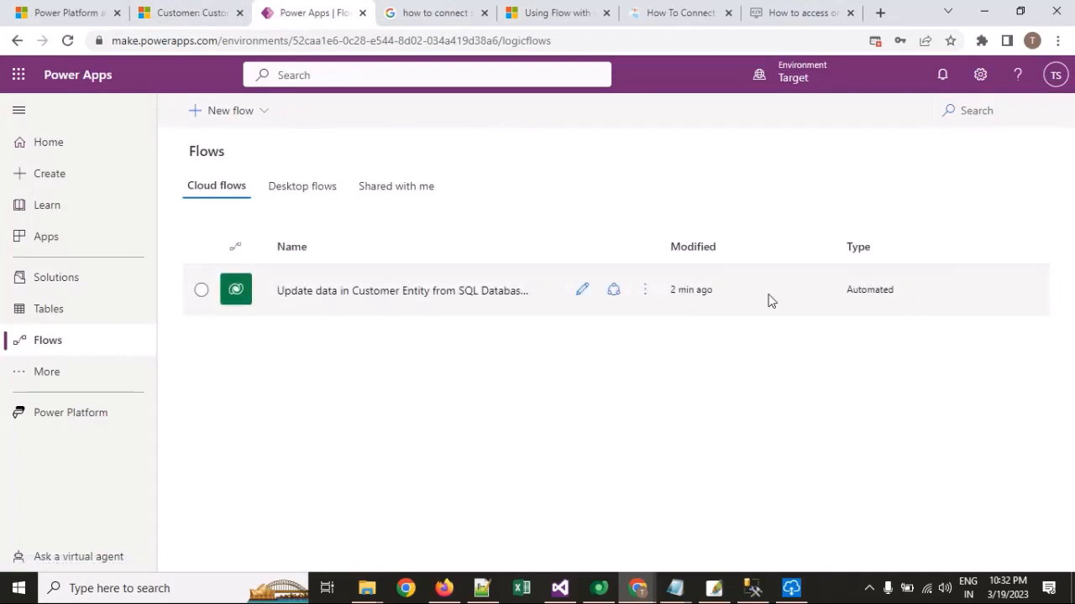
Switch to Dynamics 365, discard the unsaved customer, and return to the Customers list.
{"action": "left_click", "coordinate": [218, 11]}
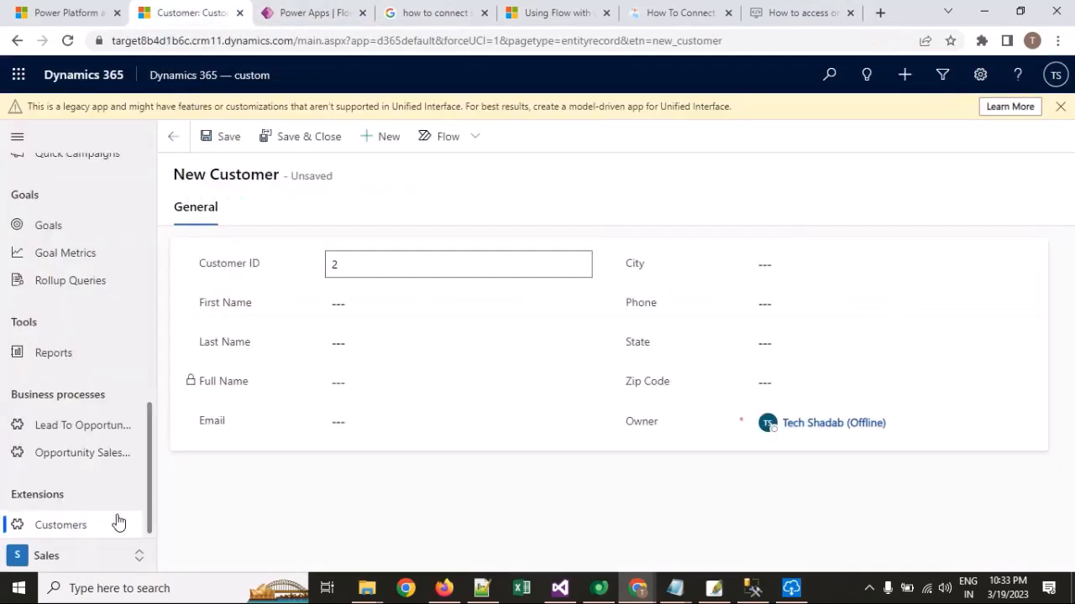
{"action": "left_click", "coordinate": [80, 526]}
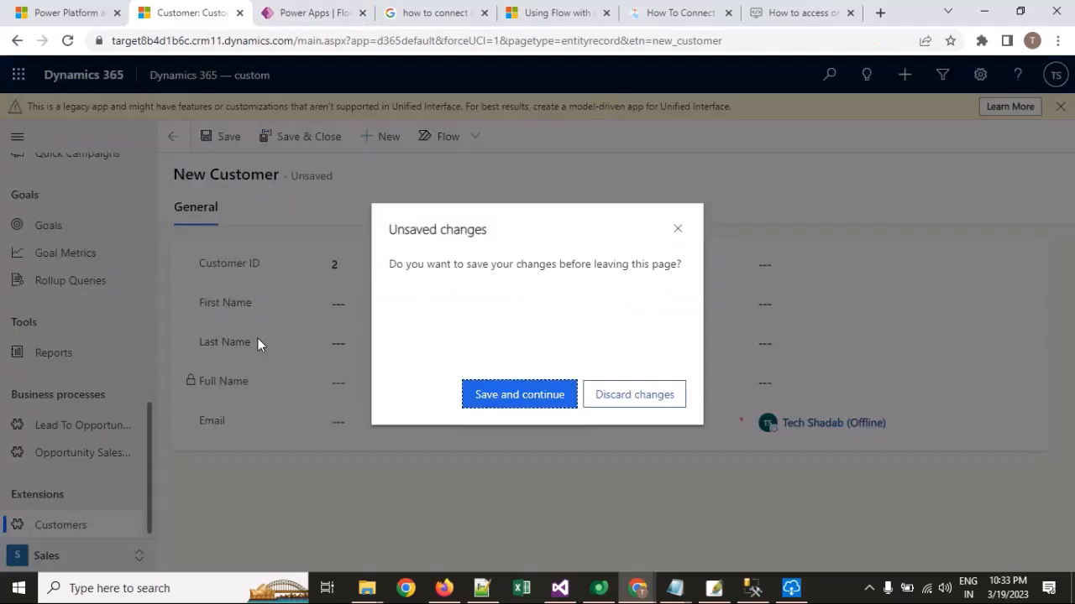
{"action": "left_click", "coordinate": [628, 394]}
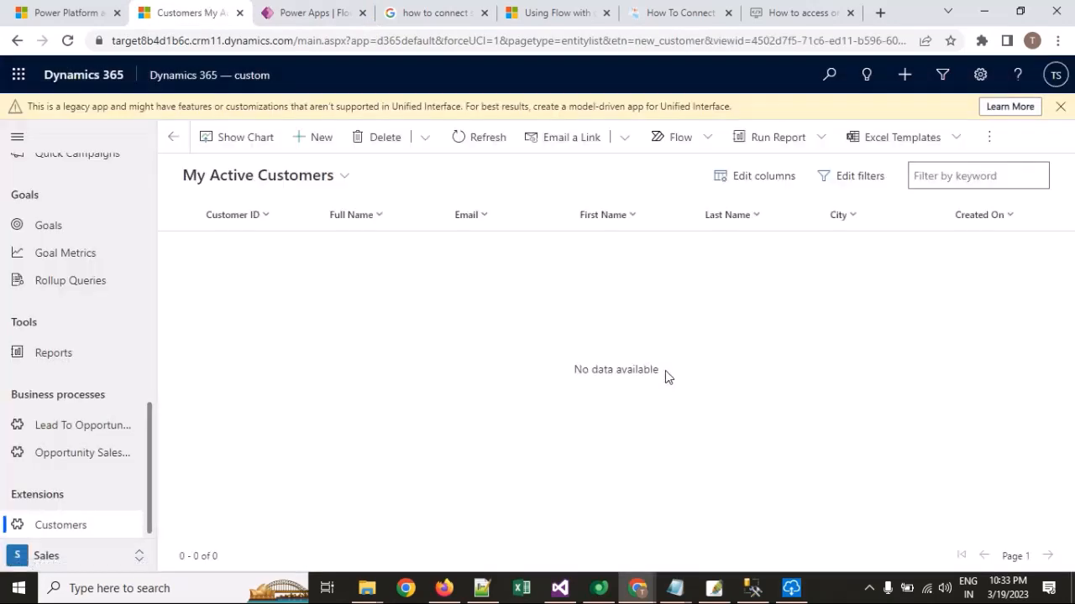
{"action": "left_click", "coordinate": [106, 523]}
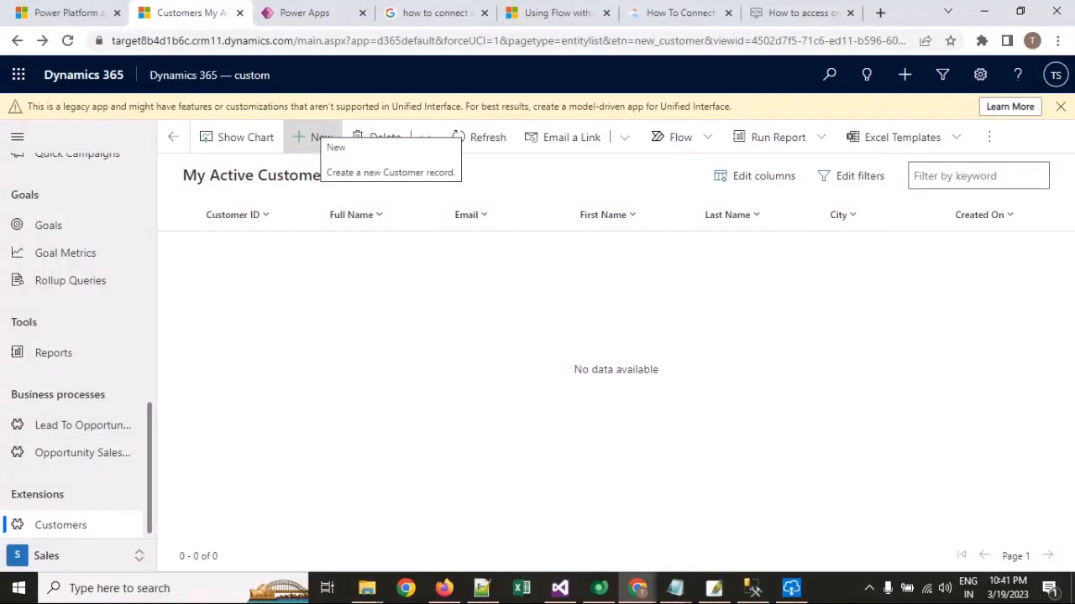
Create a Customer record with Customer ID 2 and save it.
{"action": "left_click", "coordinate": [314, 137]}
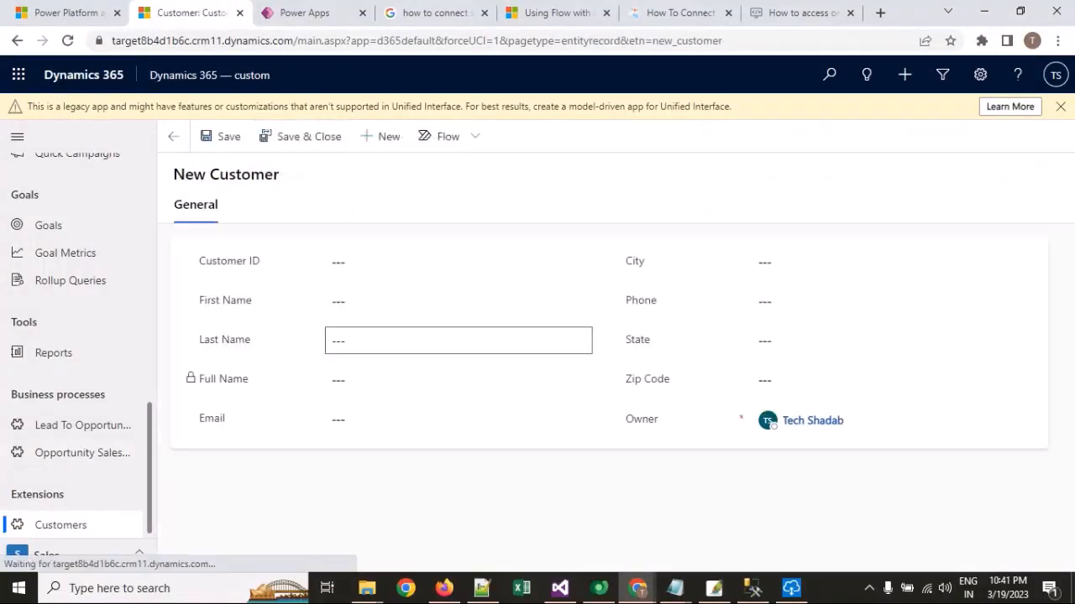
{"action": "left_click", "coordinate": [411, 262]}
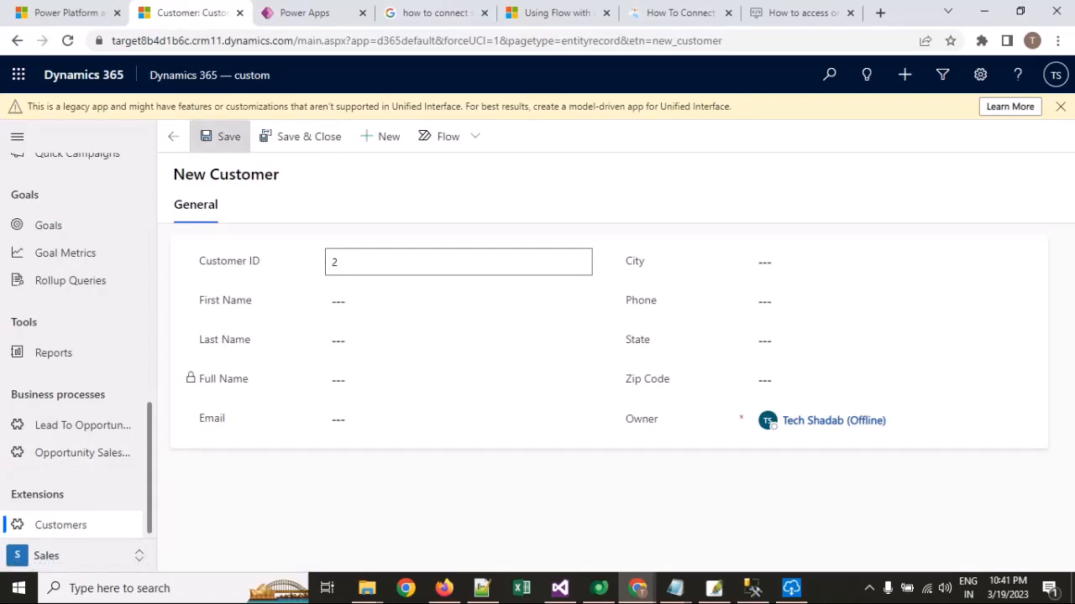
{"action": "left_click", "coordinate": [220, 136]}
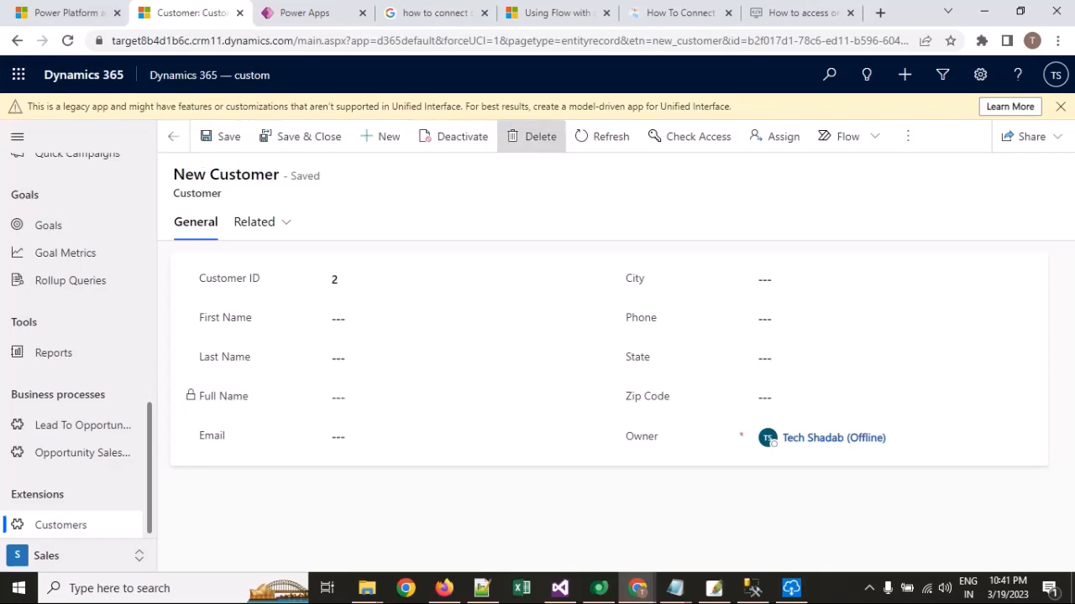
Reopen the Customer ID 2 record and check its values against the matching sales.customers row in SQL Server Management Studio.
{"action": "left_click", "coordinate": [173, 136]}
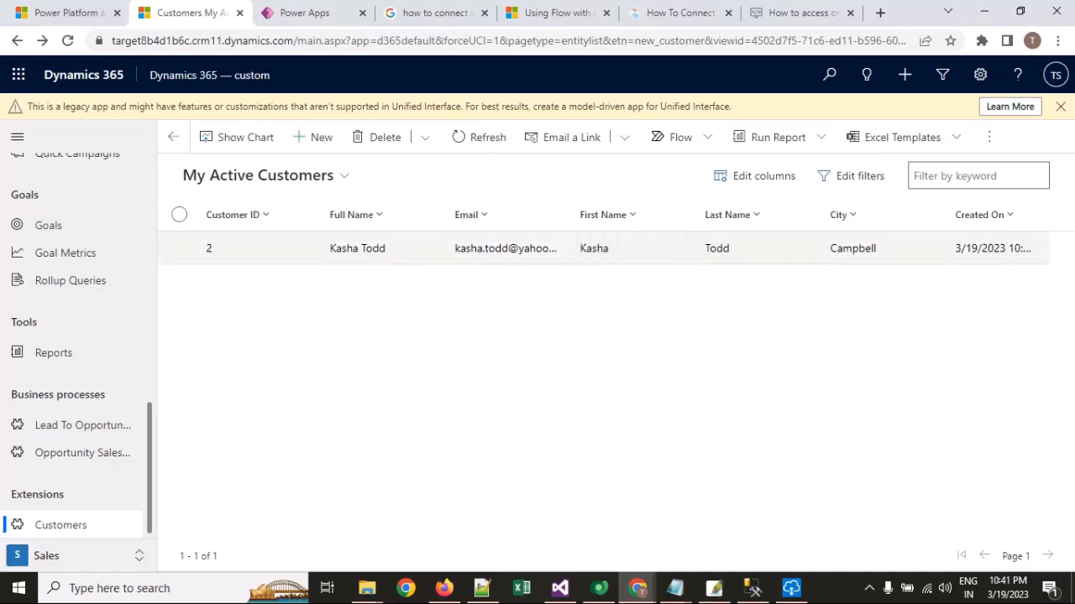
{"action": "double_click", "coordinate": [243, 249]}
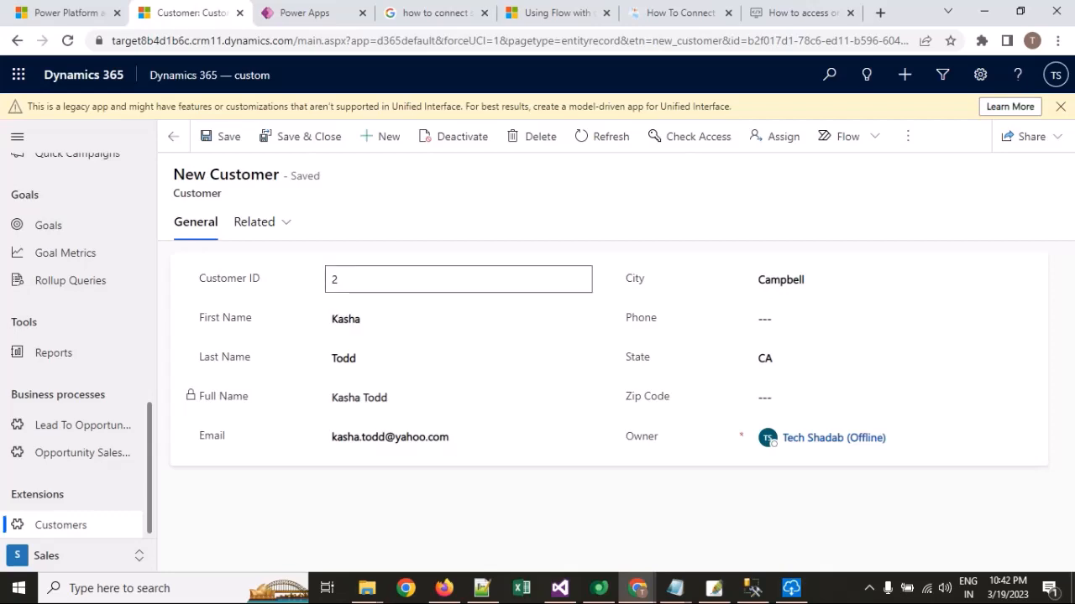
{"action": "left_click", "coordinate": [752, 588]}
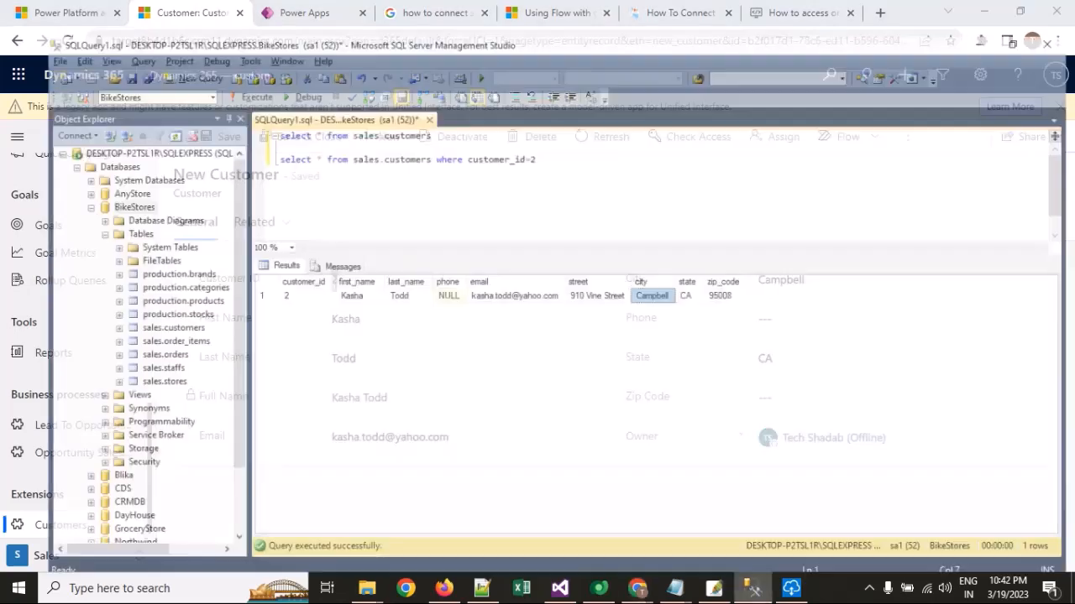
{"action": "left_click", "coordinate": [323, 274]}
{"action": "left_click", "coordinate": [375, 273]}
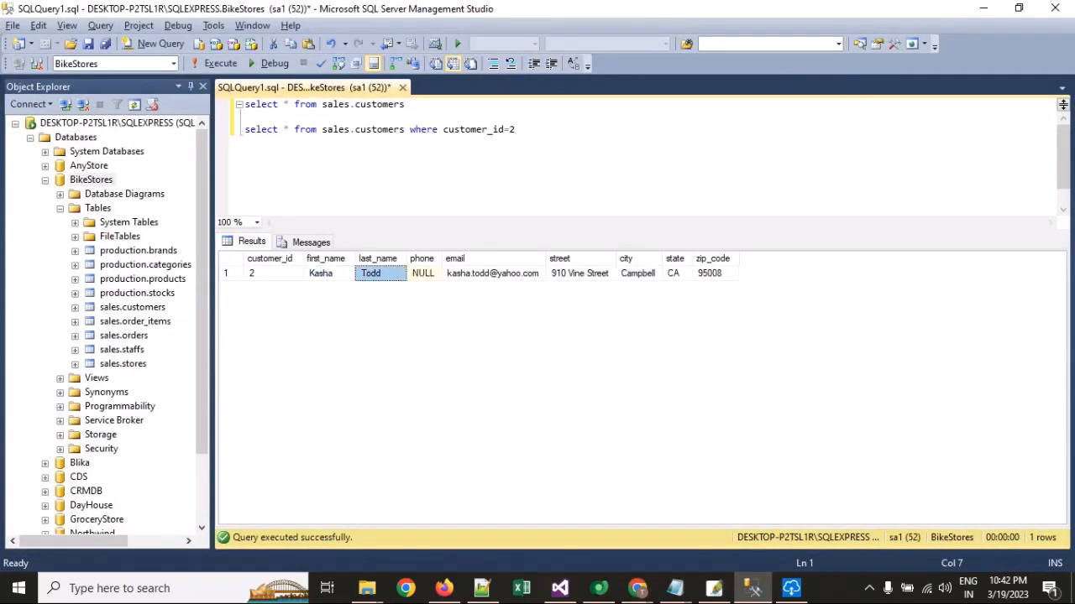
{"action": "left_click", "coordinate": [424, 273]}
{"action": "left_click", "coordinate": [493, 273]}
{"action": "left_click", "coordinate": [580, 274]}
{"action": "left_click", "coordinate": [423, 274]}
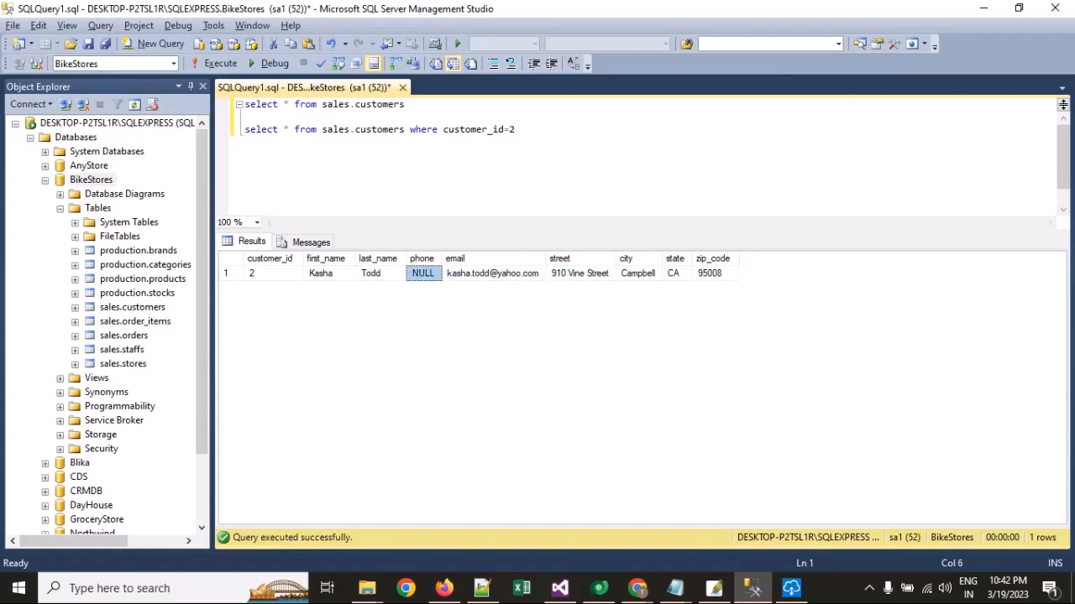
Compare the phone and state values between the Dynamics 365 customer record and the SQL query result.
{"action": "key", "text": "alt+Tab"}
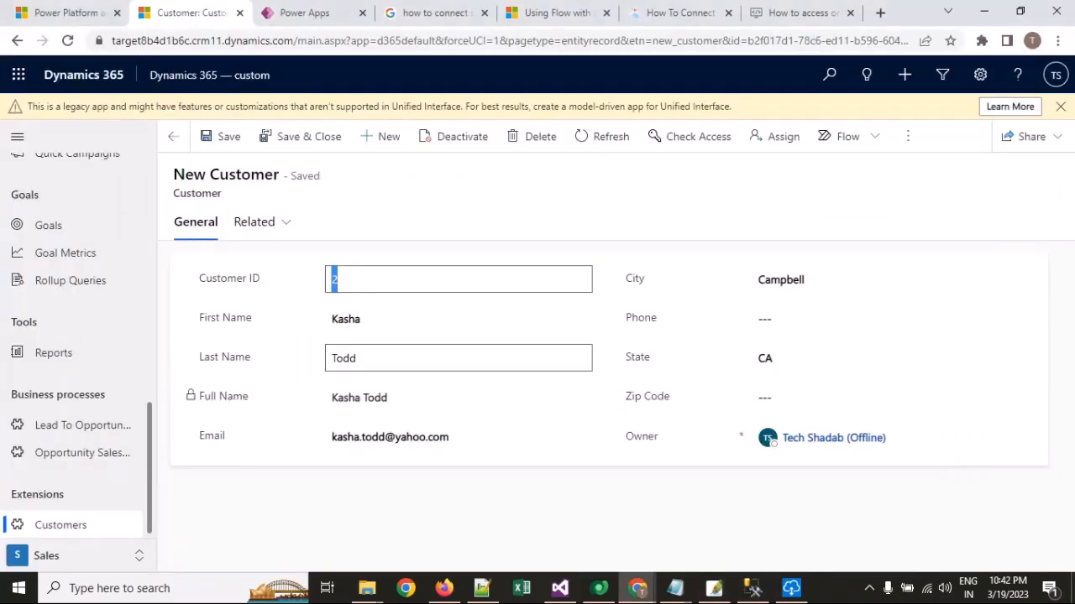
{"action": "key", "text": "alt+Tab"}
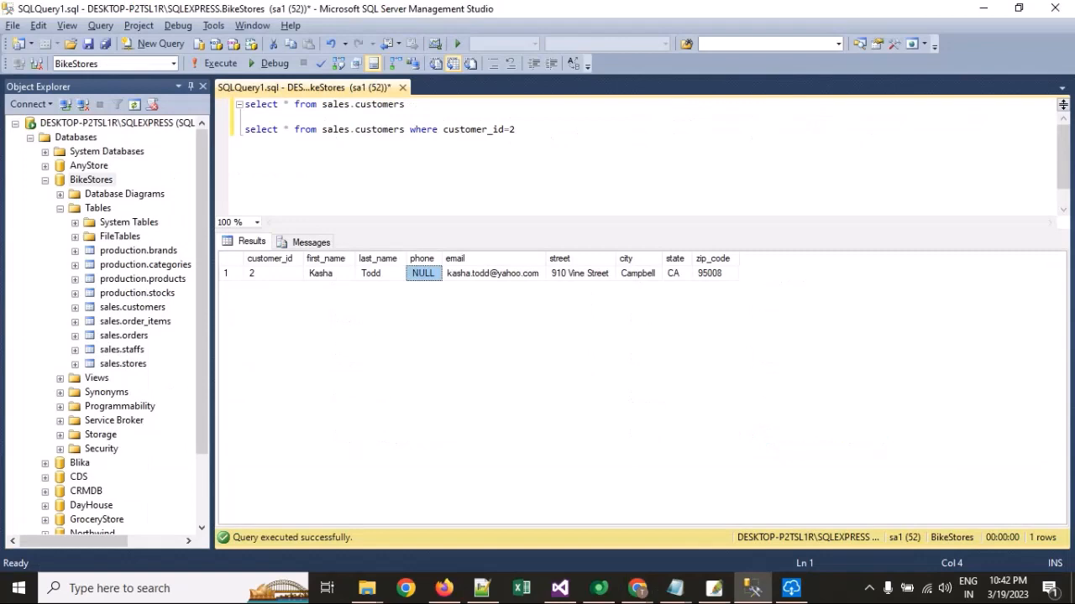
{"action": "left_click", "coordinate": [674, 274]}
{"action": "key", "text": "alt+Tab"}
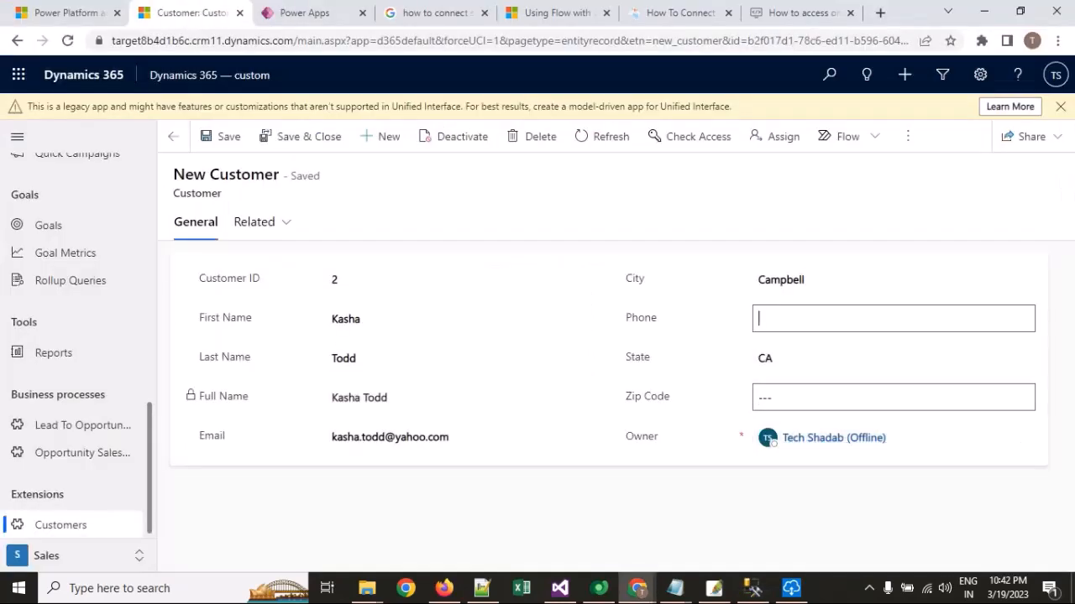
{"action": "key", "text": "alt+Tab"}
{"action": "key", "text": "alt+Tab"}
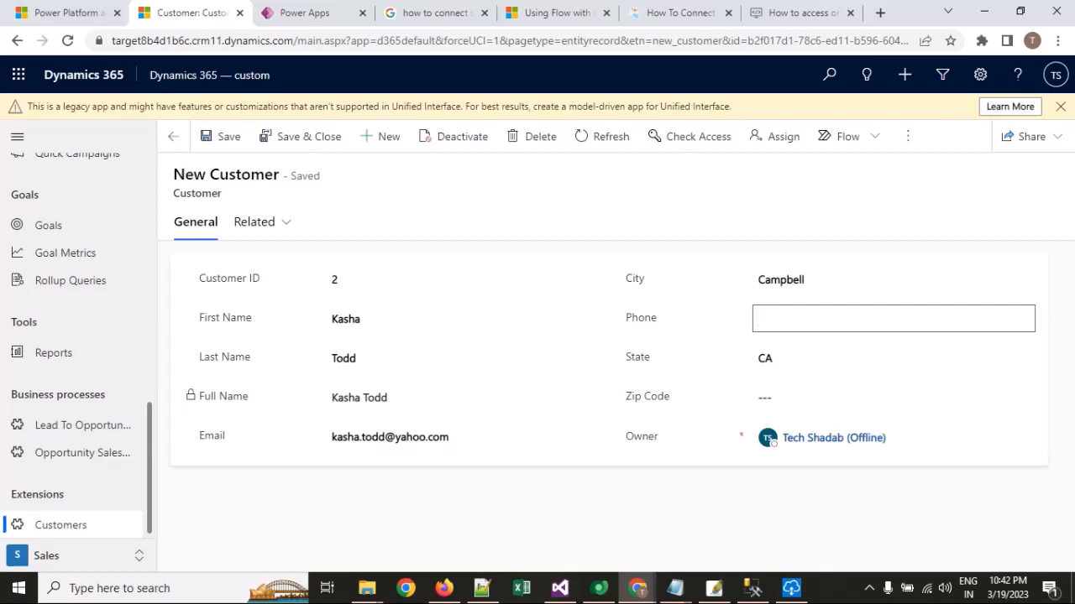
Switch to Power Apps and open the Update data in Customer Entity from SQL Database flow in its editor.
{"action": "left_click", "coordinate": [306, 14]}
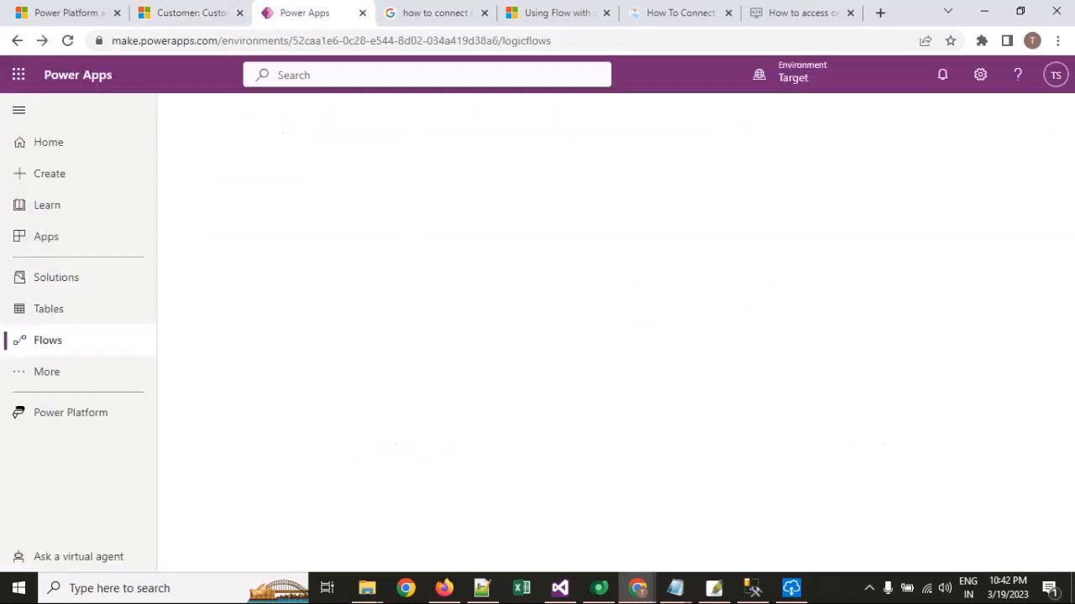
{"action": "left_click", "coordinate": [403, 290]}
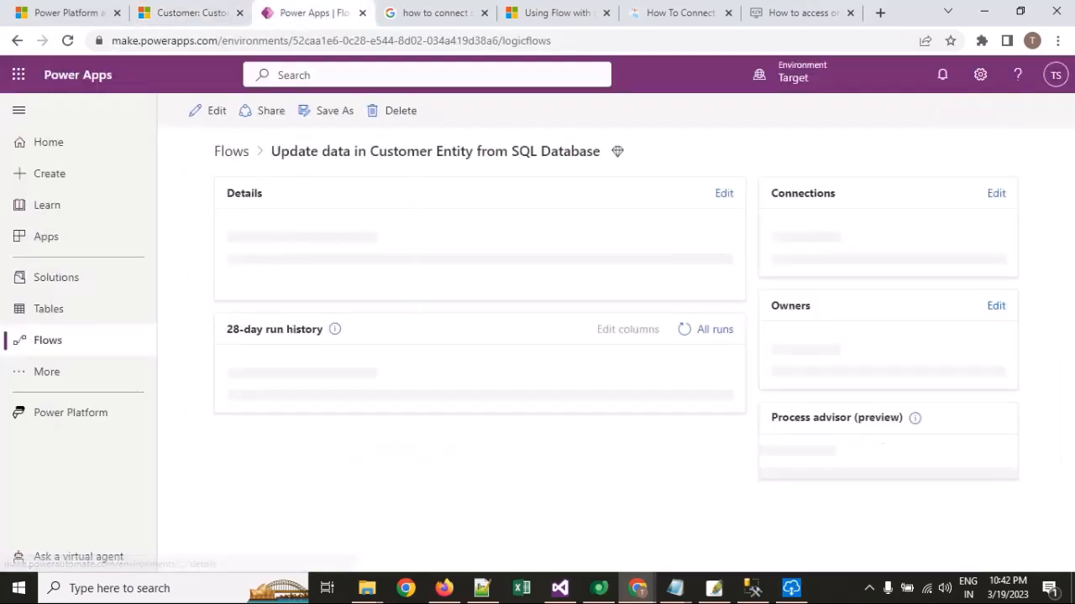
{"action": "left_click", "coordinate": [207, 111]}
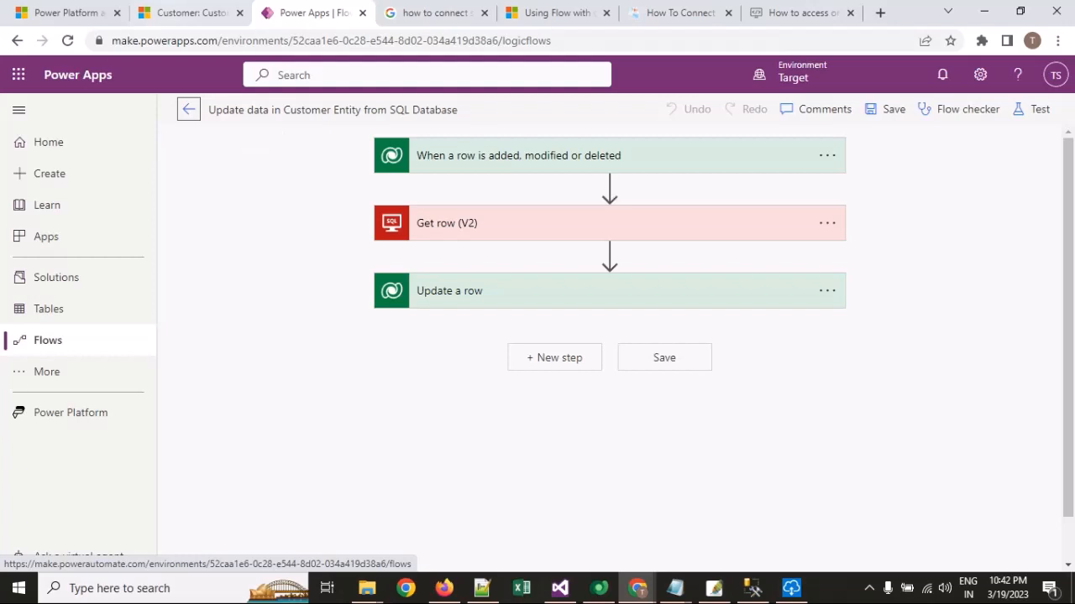
Return to Dynamics 365, create another Customer record with Customer ID 5, and save it.
{"action": "left_click", "coordinate": [191, 12]}
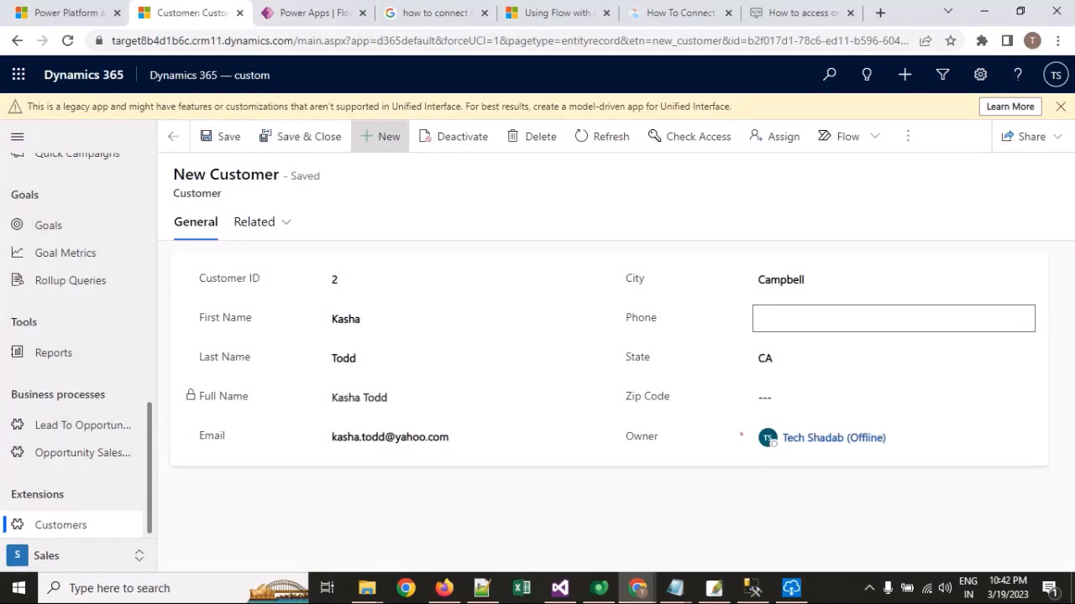
{"action": "left_click", "coordinate": [380, 136]}
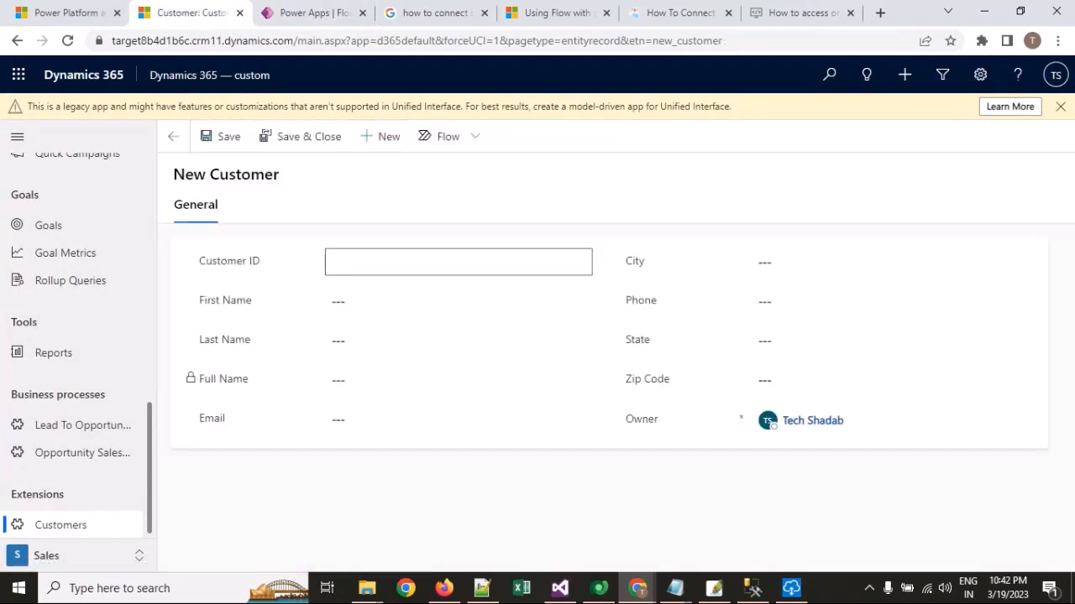
{"action": "type", "text": "5"}
{"action": "key", "text": "Tab"}
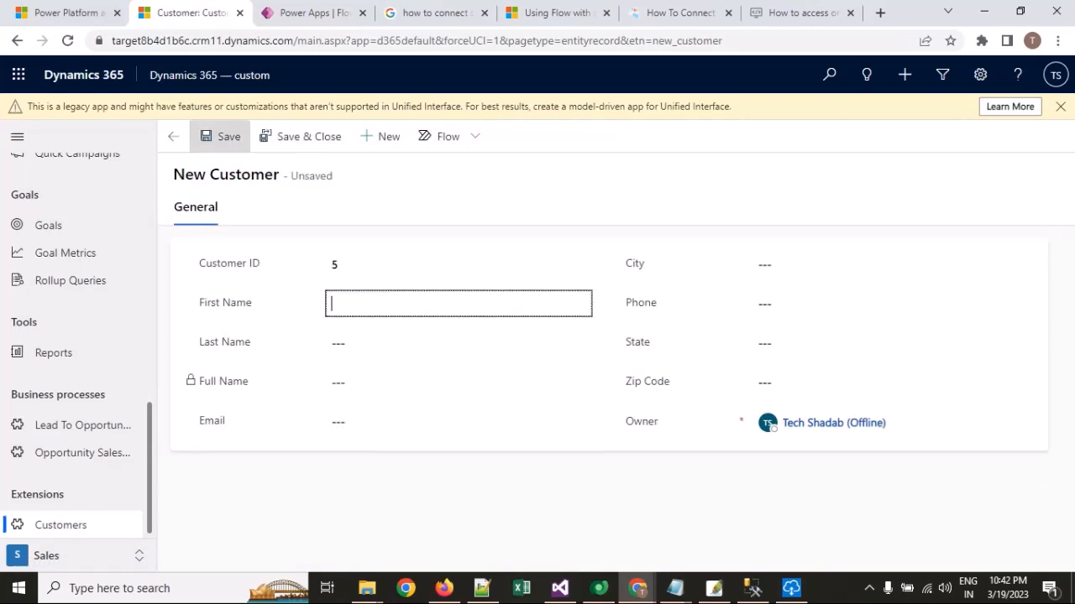
{"action": "key", "text": "ctrl+s"}
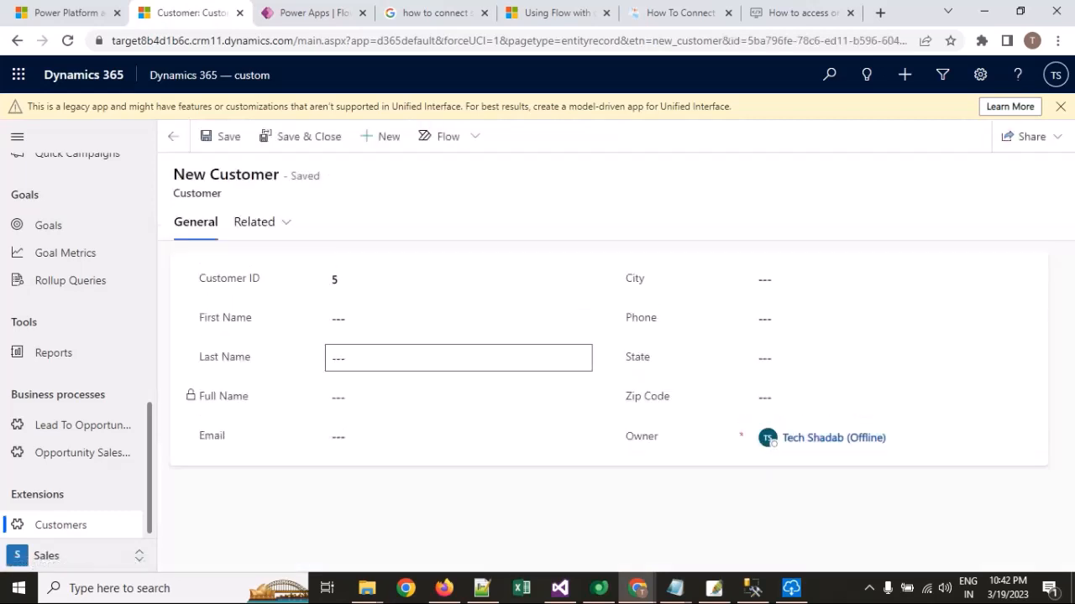
Run only the query select * from sales.customers in SQL Server Management Studio to list all customers.
{"action": "left_click", "coordinate": [753, 587]}
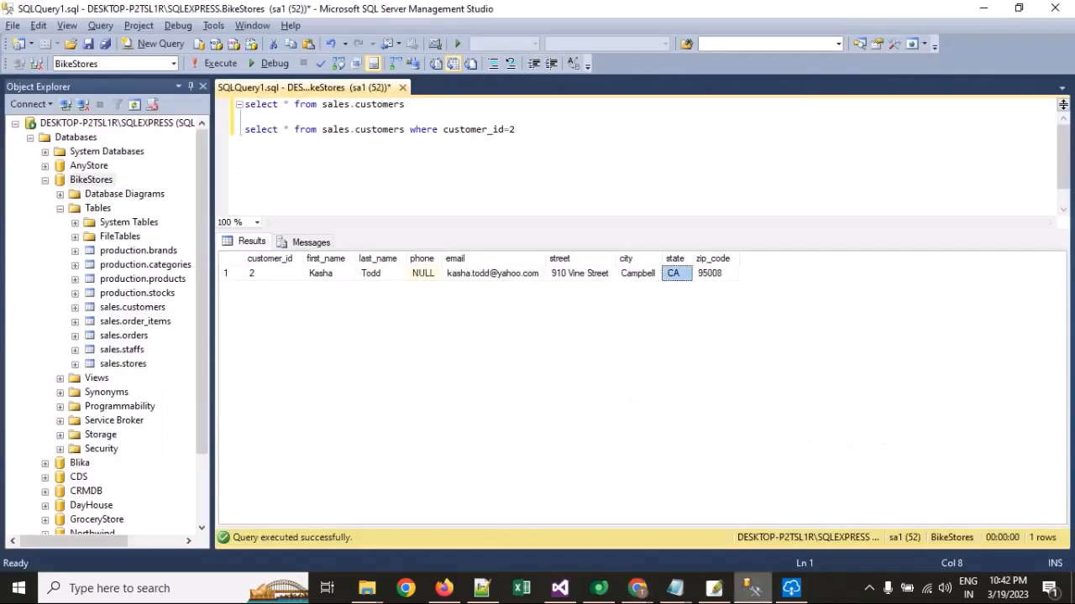
{"action": "left_click_drag", "start_coordinate": [407, 105], "coordinate": [154, 105]}
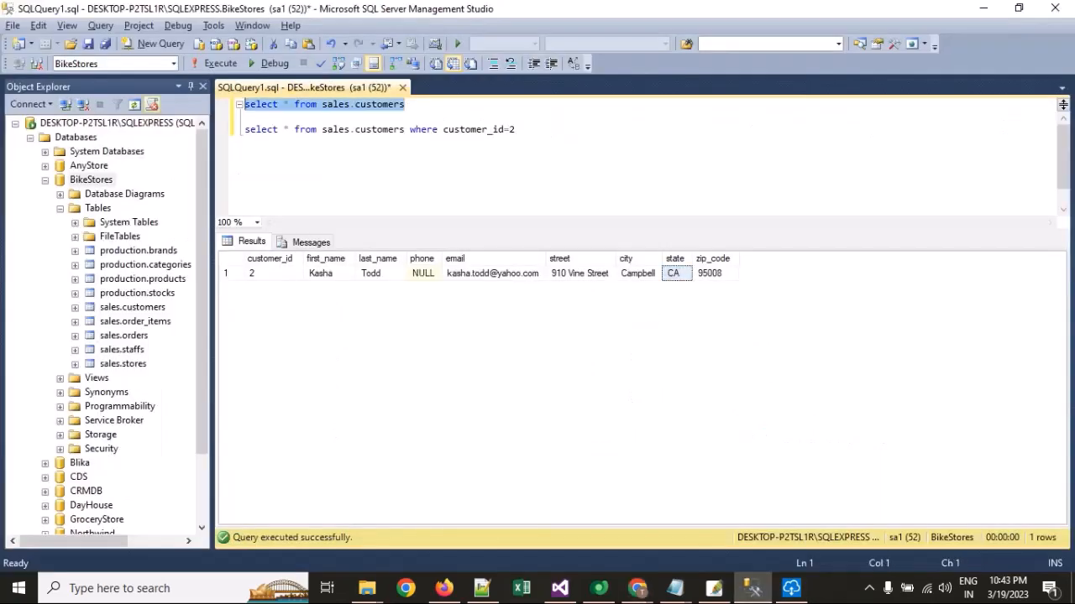
{"action": "left_click", "coordinate": [217, 63]}
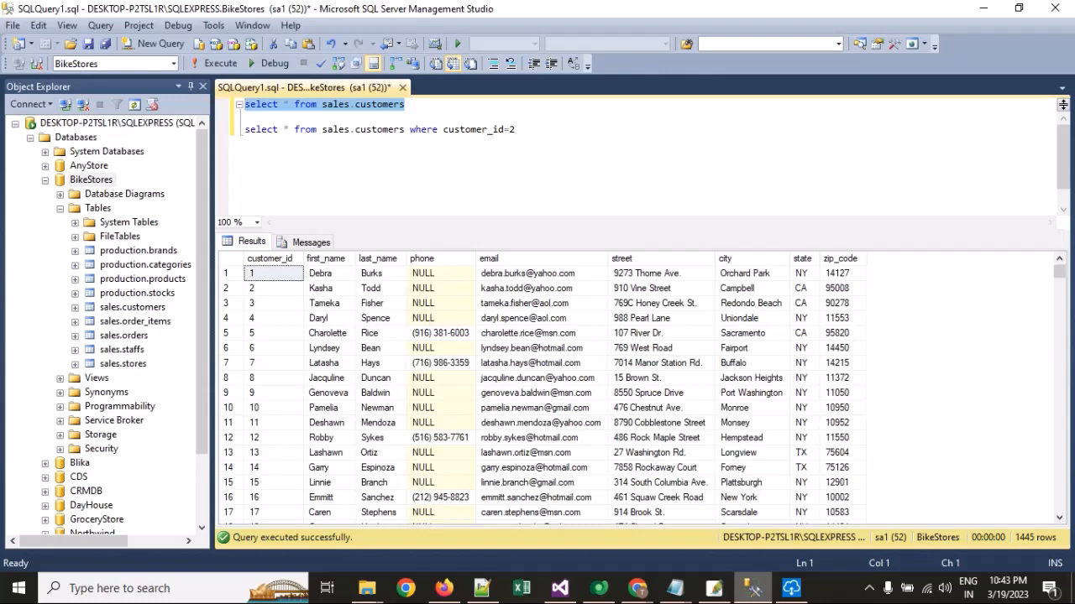
Go back to the My Active Customers list in Dynamics 365.
{"action": "left_click", "coordinate": [637, 588]}
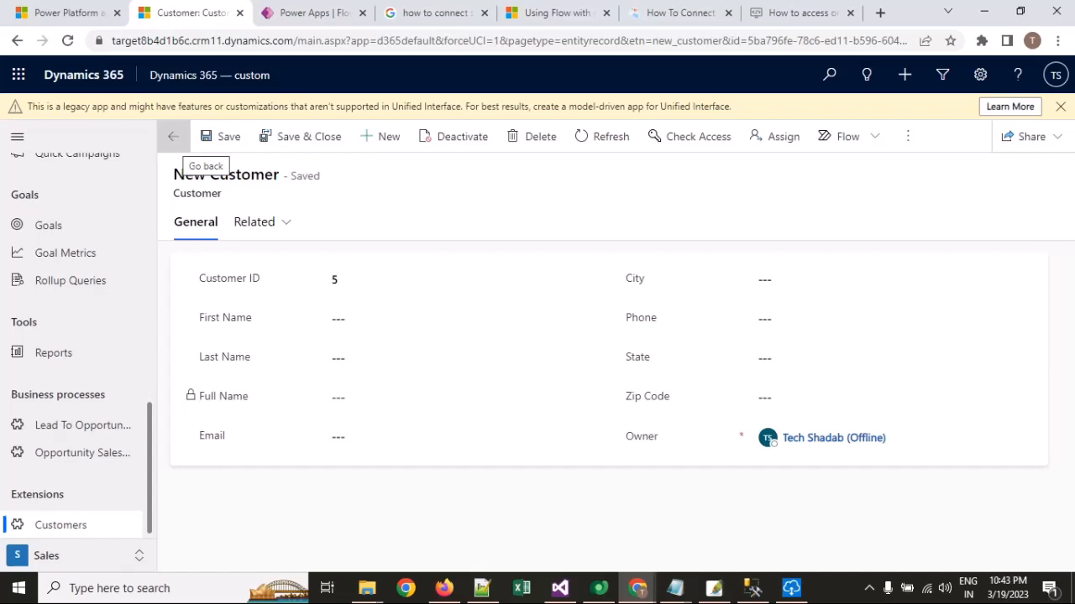
{"action": "left_click", "coordinate": [173, 136]}
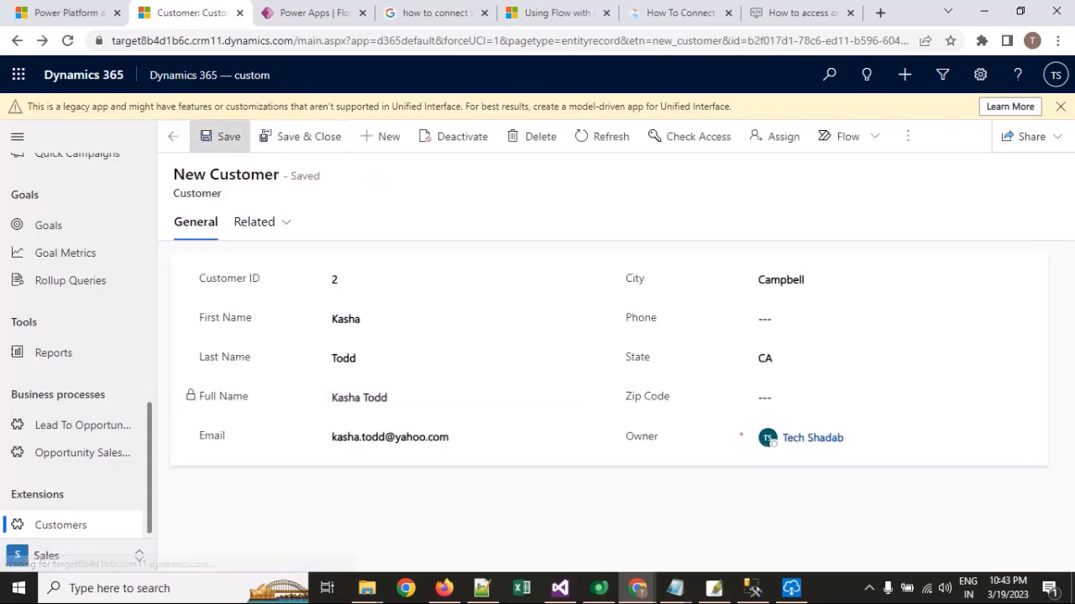
{"action": "left_click", "coordinate": [173, 136]}
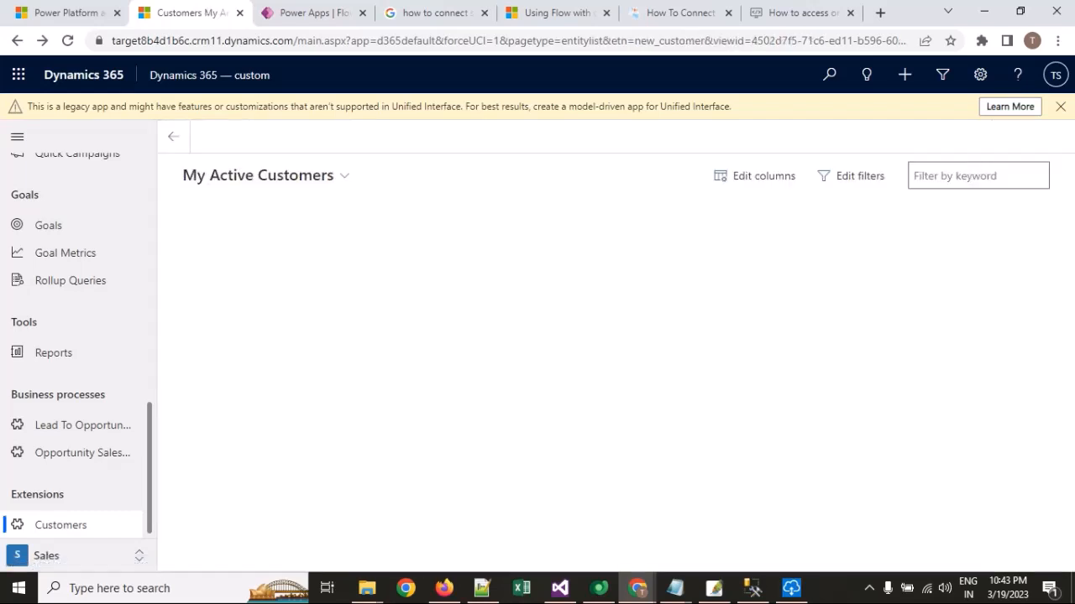